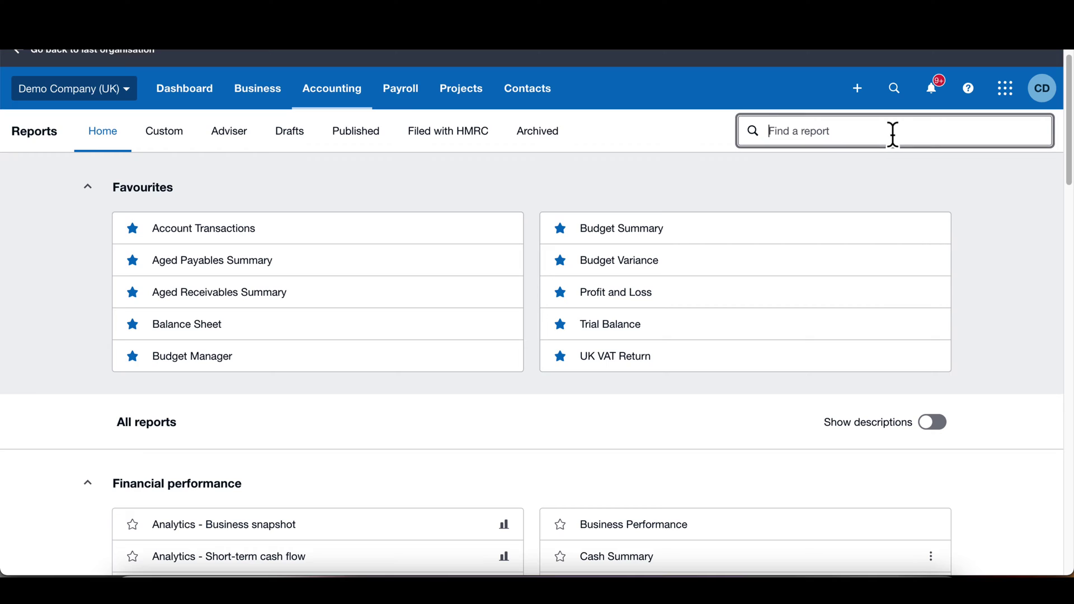
Step: Search the reports for "budgets" and open Budget Manager
{"action": "type", "text": "budgets"}
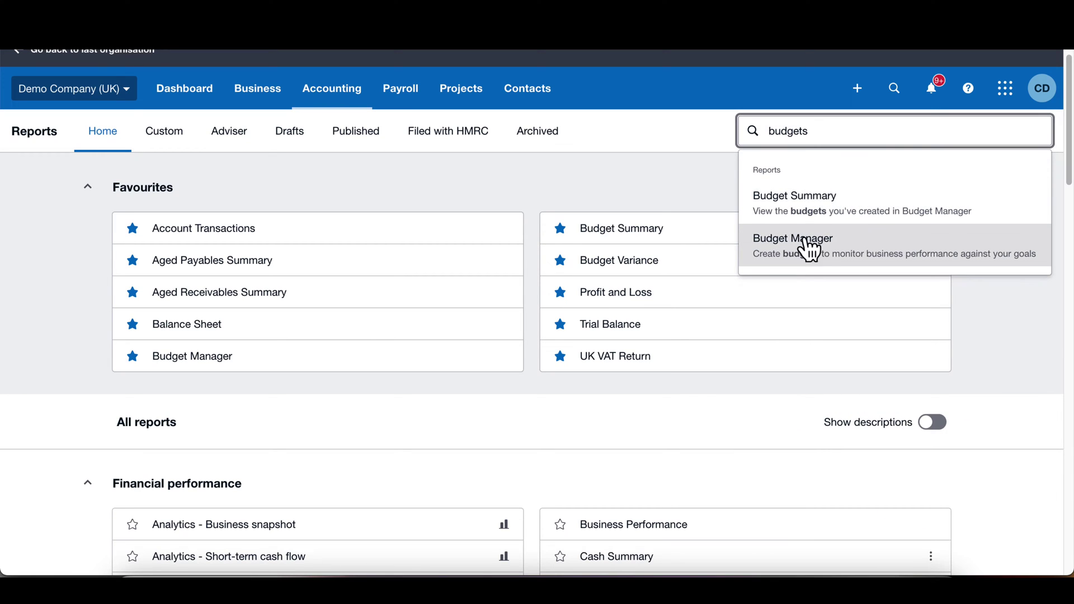
{"action": "left_click", "coordinate": [818, 252]}
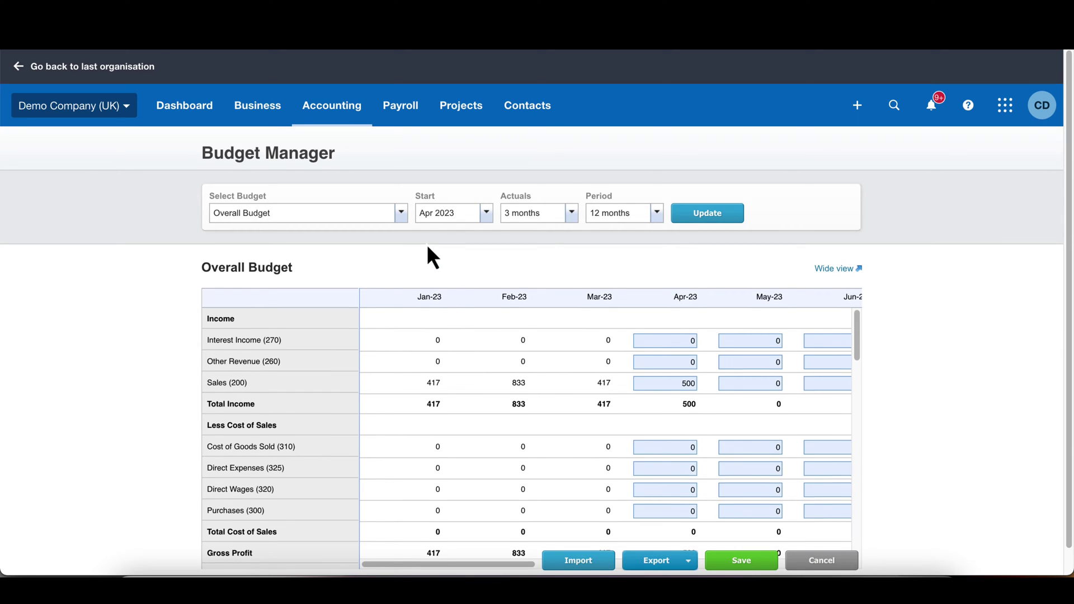
{"action": "scroll", "coordinate": [428, 249], "scroll_direction": "down", "scroll_amount": 1}
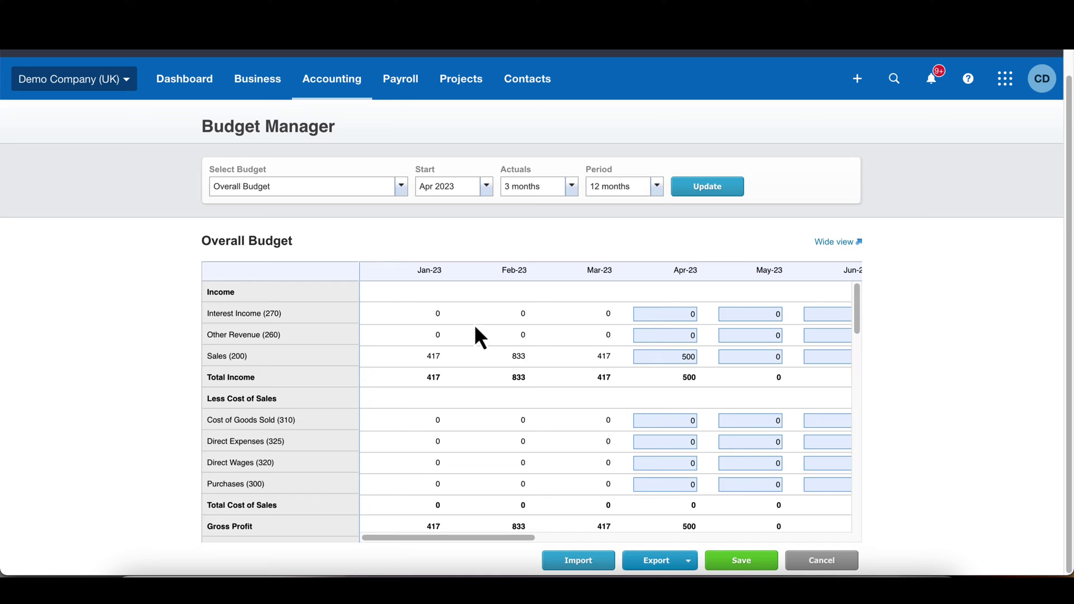
{"action": "left_click", "coordinate": [401, 187]}
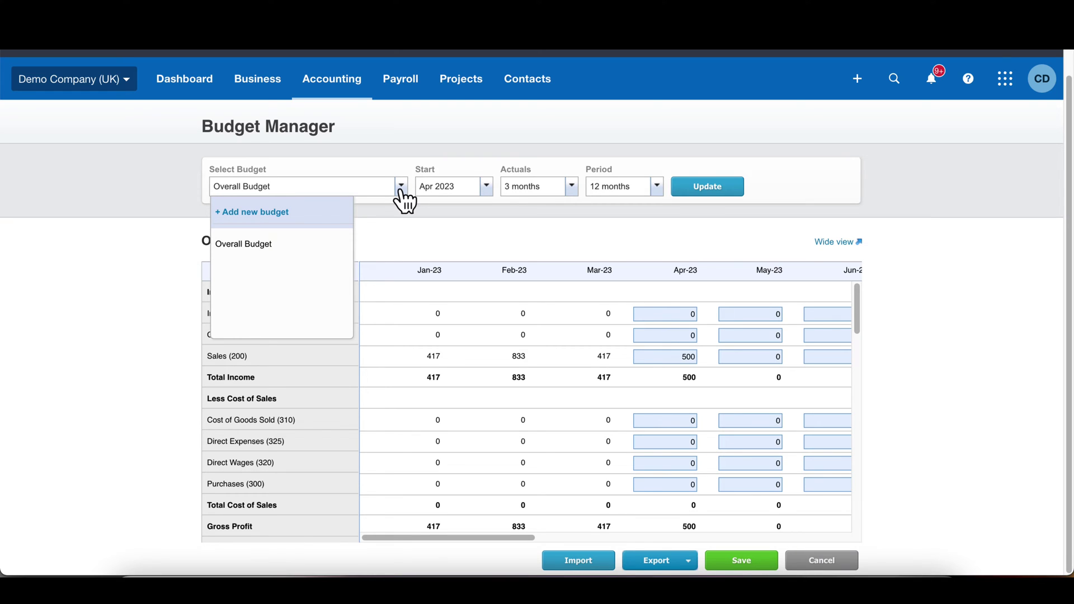
{"action": "left_click", "coordinate": [265, 213]}
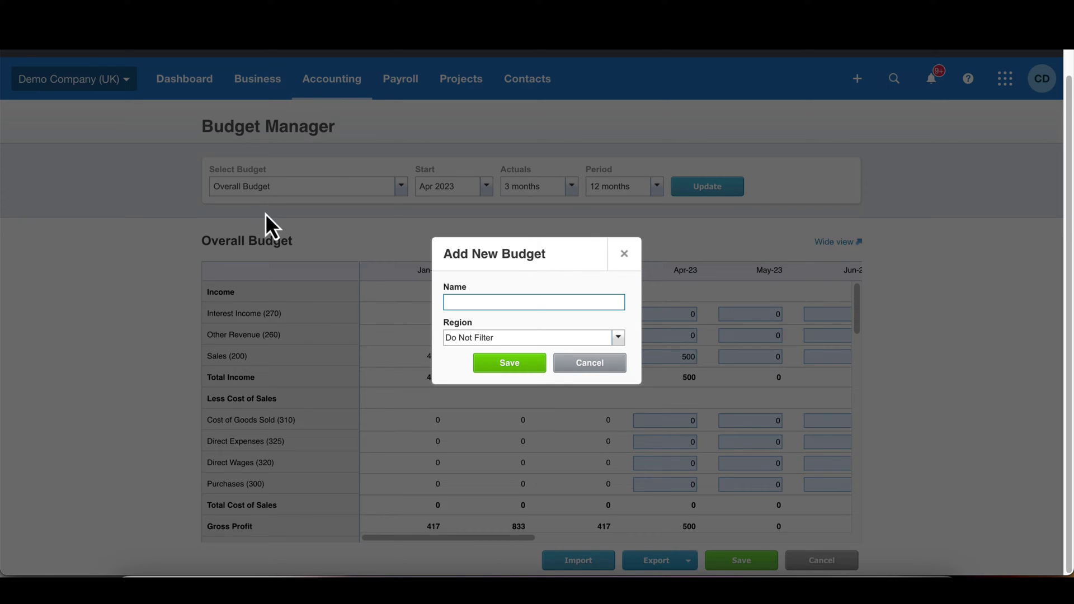
{"action": "type", "text": "Worst Case"}
{"action": "left_click", "coordinate": [619, 337]}
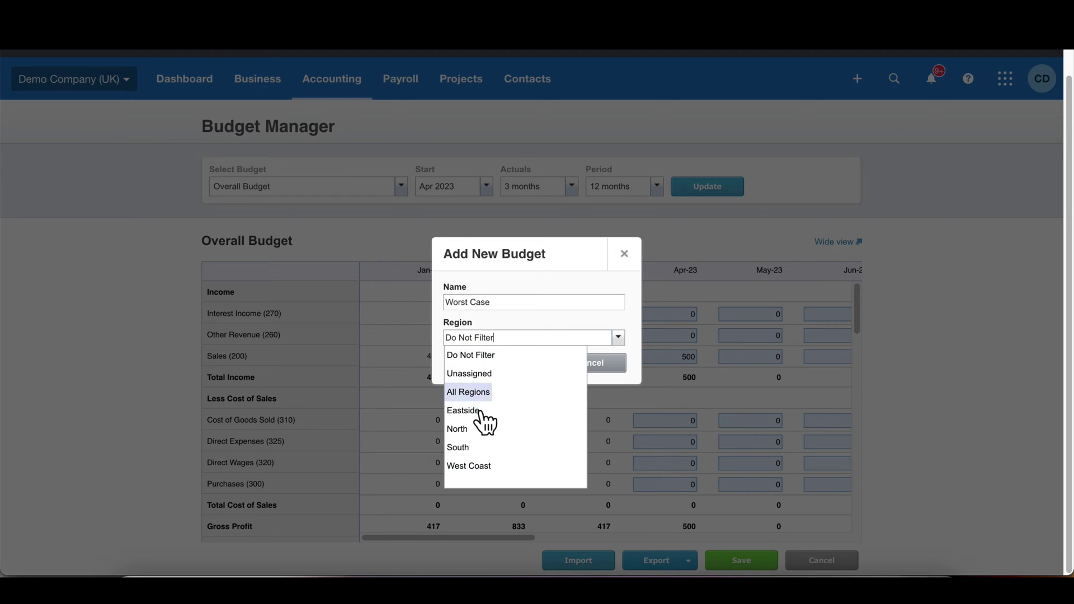
{"action": "left_click", "coordinate": [626, 331]}
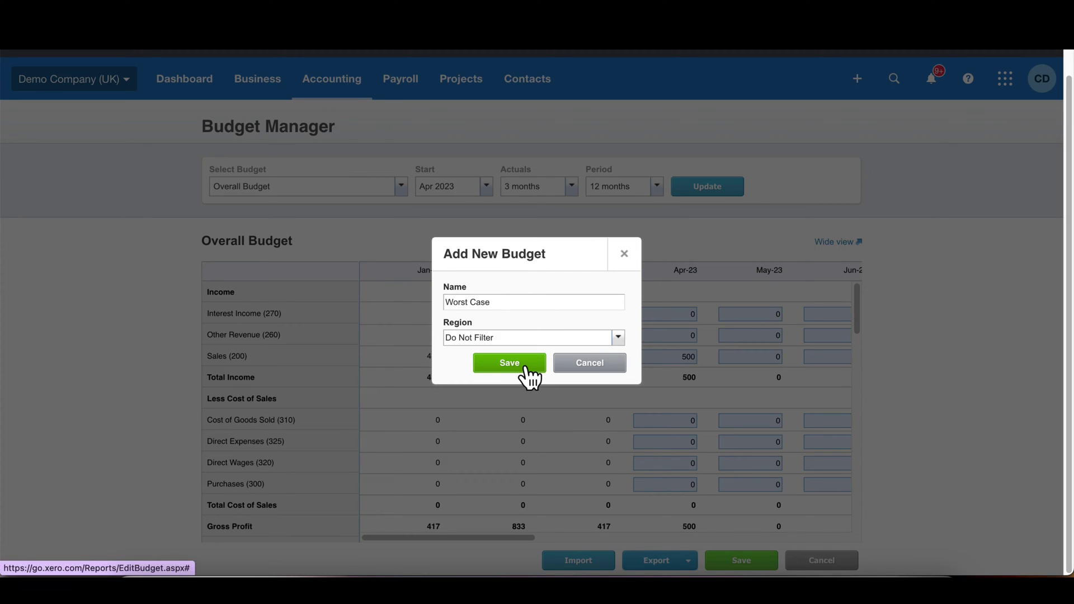
{"action": "left_click", "coordinate": [590, 364]}
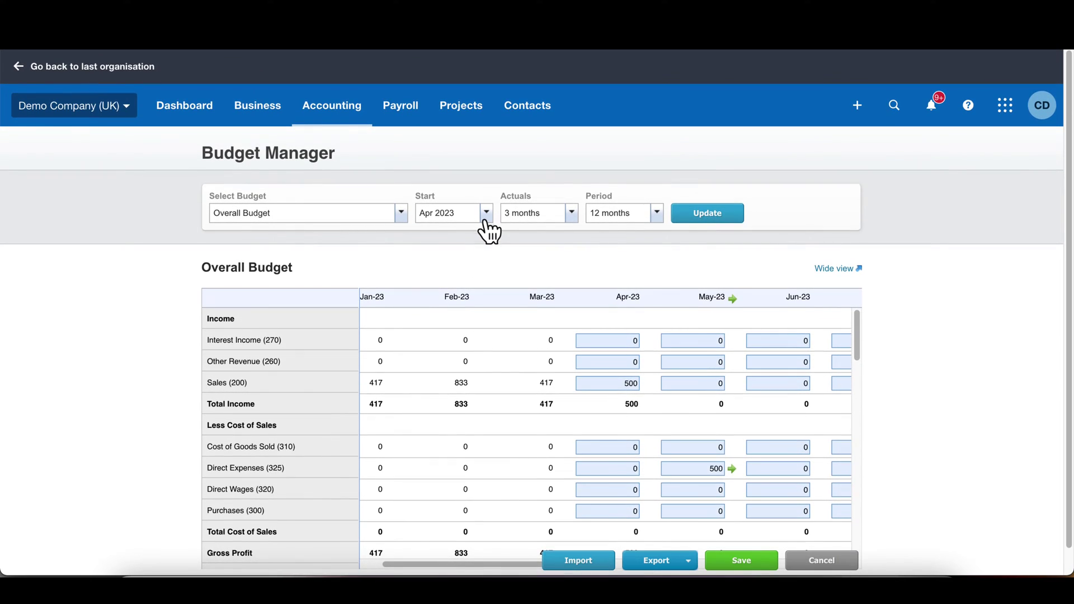
Step: Update the Overall Budget to start in Jan 2024 and cover a 12-month period
{"action": "left_click", "coordinate": [486, 217]}
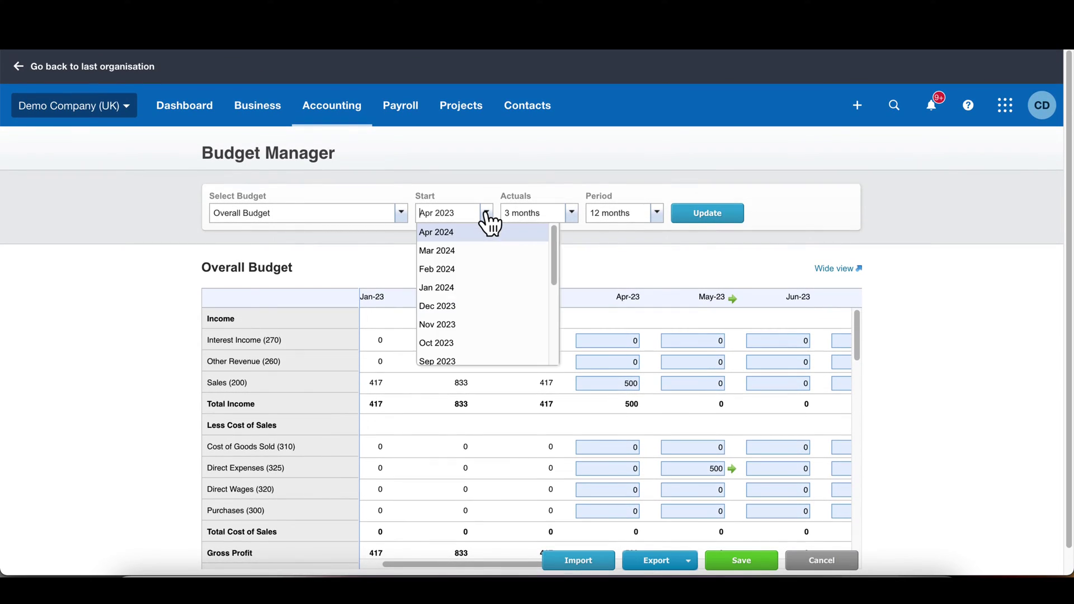
{"action": "scroll", "coordinate": [489, 305], "scroll_direction": "down", "scroll_amount": 1}
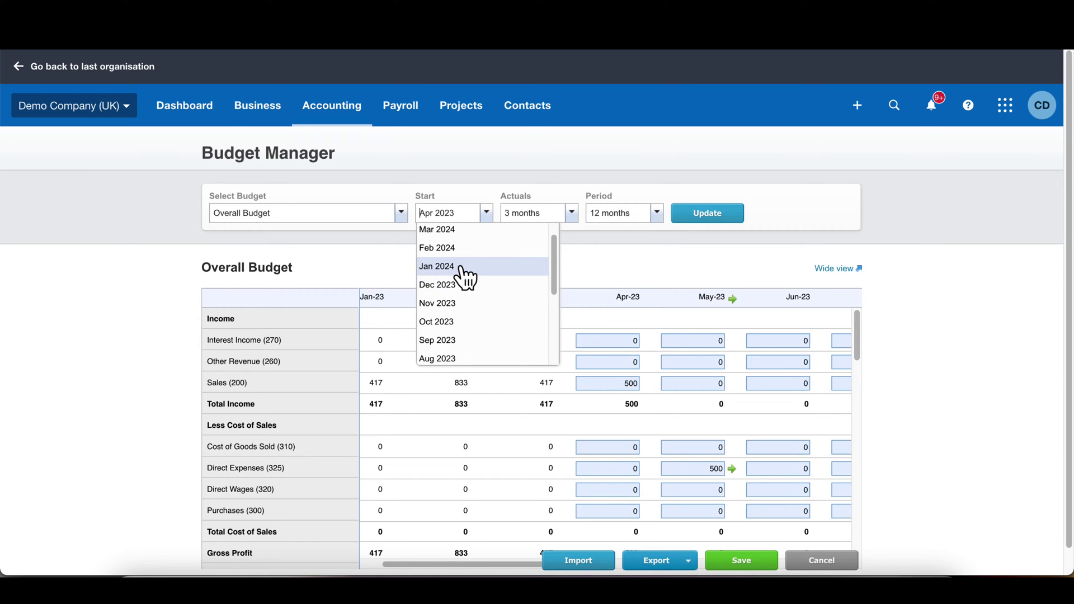
{"action": "left_click", "coordinate": [466, 268]}
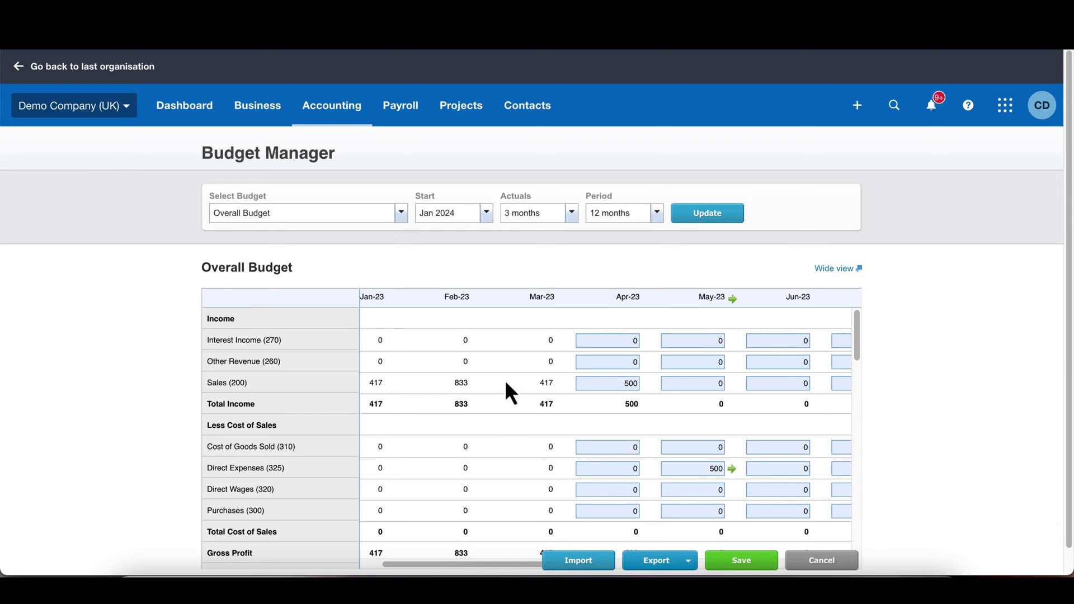
{"action": "left_click", "coordinate": [655, 215]}
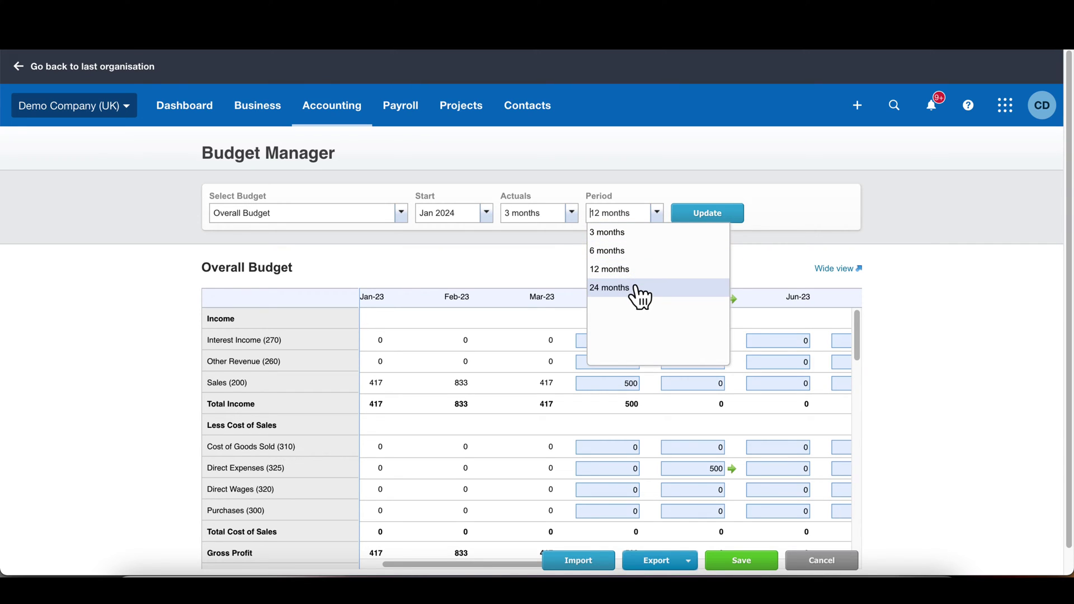
{"action": "left_click", "coordinate": [614, 270]}
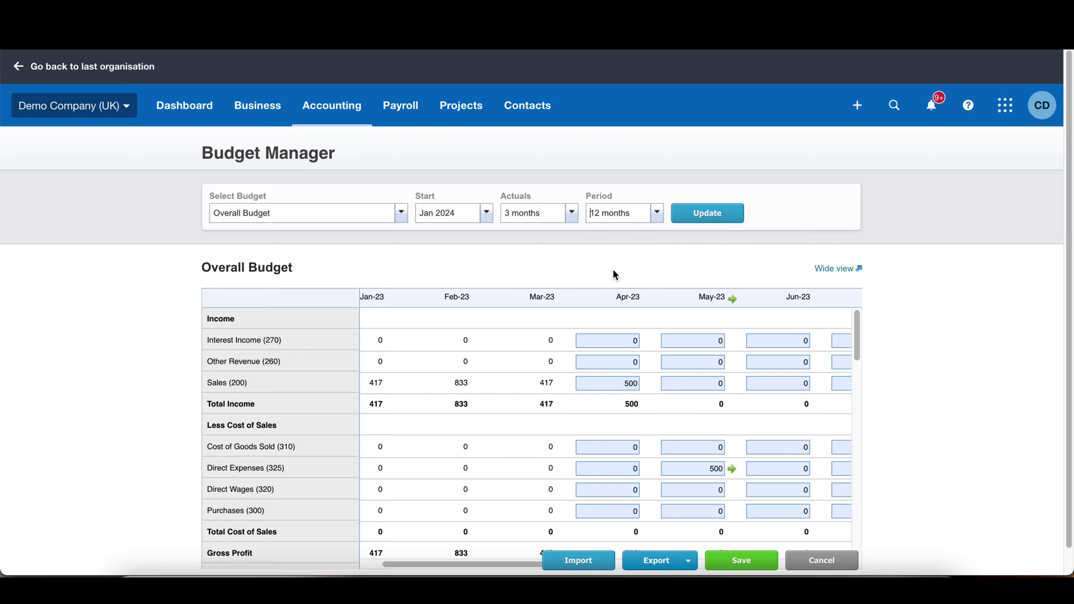
{"action": "left_click", "coordinate": [714, 215]}
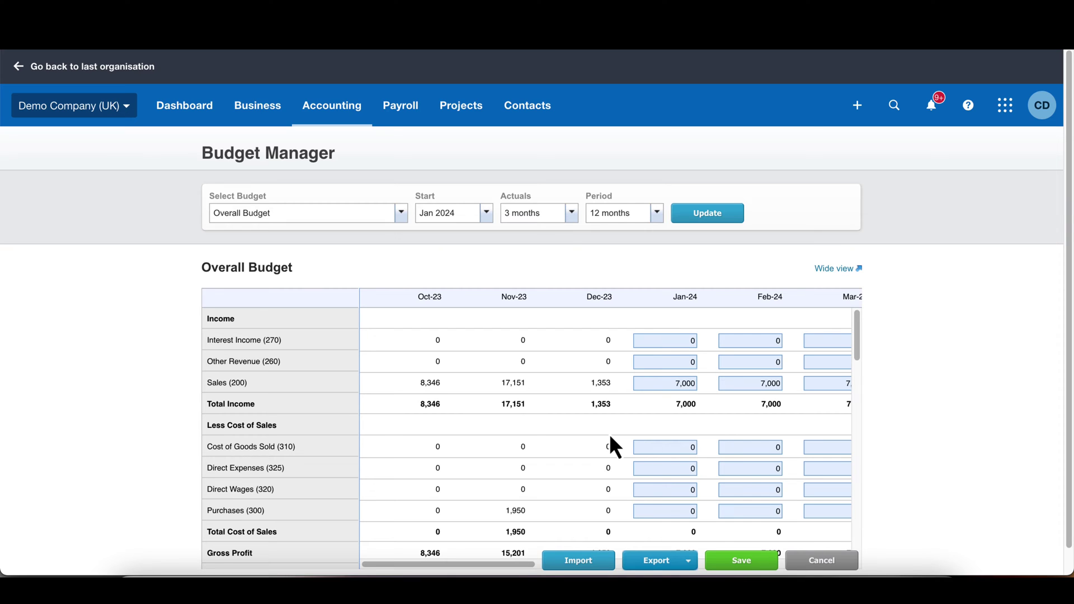
Step: Apply a 7% monthly percentage increase to the Sales (200) budget from Jan-24 onwards
{"action": "scroll", "coordinate": [609, 442], "scroll_direction": "right", "scroll_amount": 2}
{"action": "scroll", "coordinate": [609, 442], "scroll_direction": "down", "scroll_amount": 1}
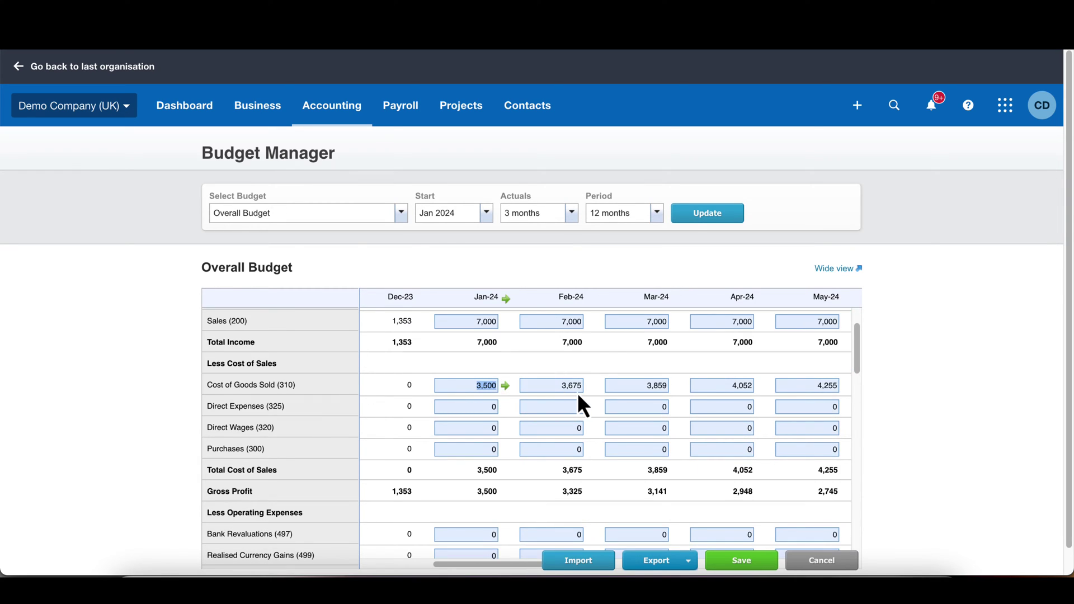
{"action": "scroll", "coordinate": [579, 396], "scroll_direction": "right", "scroll_amount": 3}
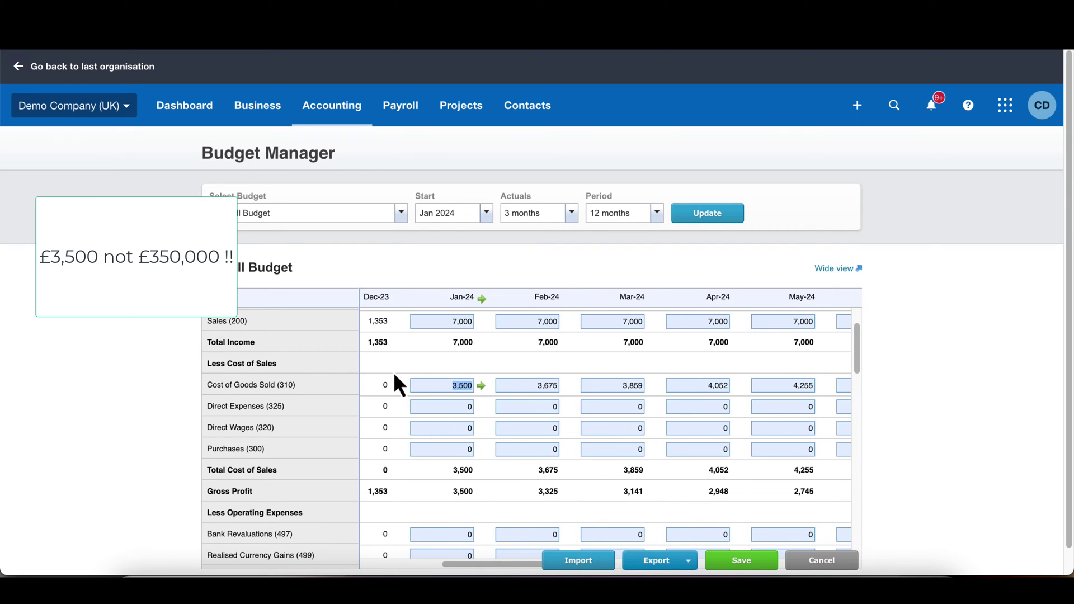
{"action": "left_click", "coordinate": [444, 324]}
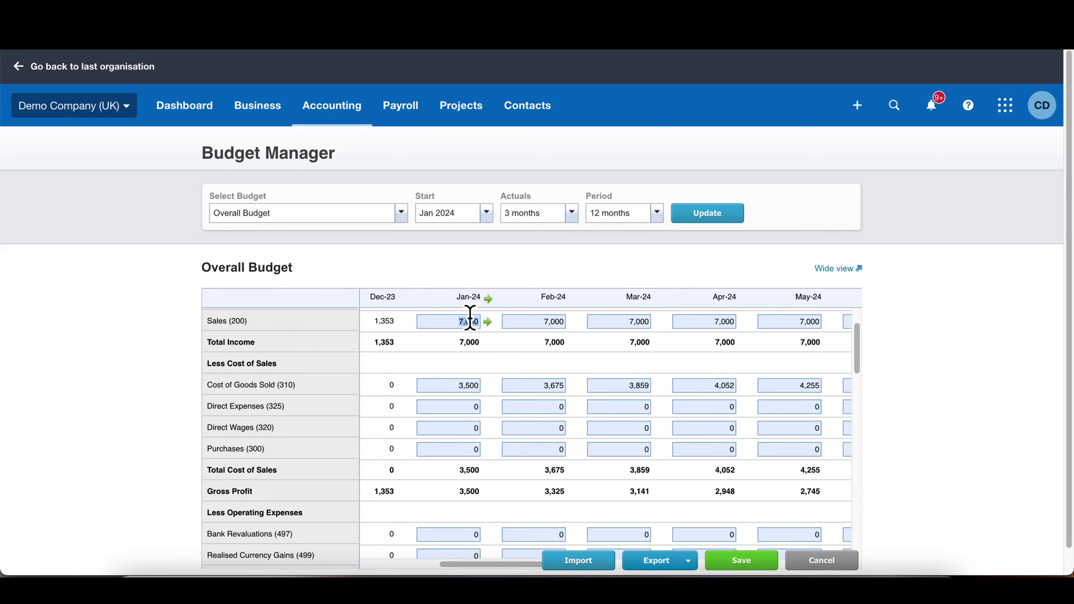
{"action": "left_click", "coordinate": [488, 323]}
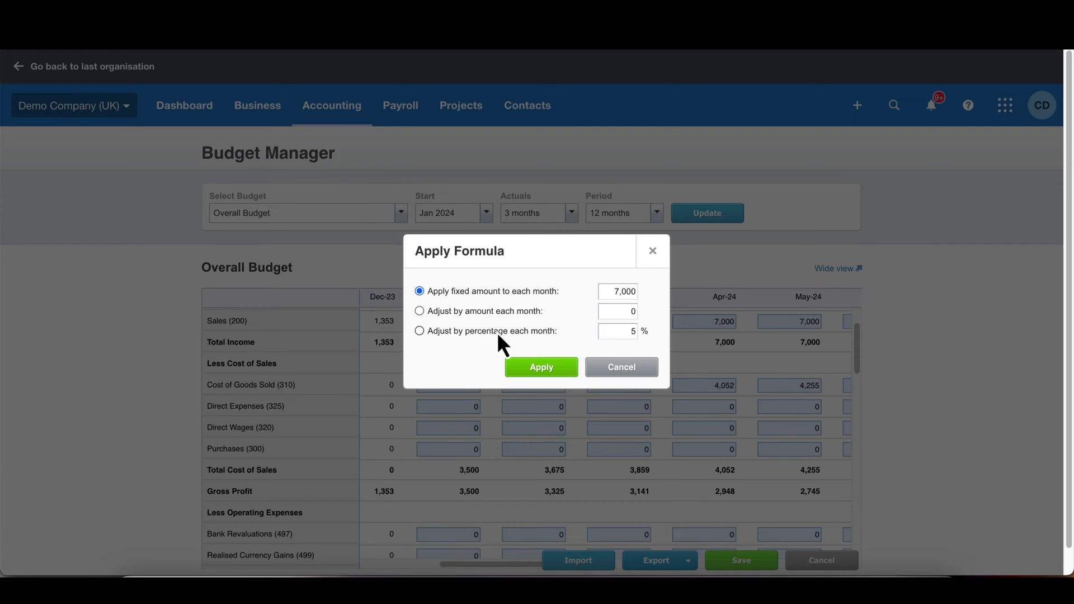
{"action": "left_click", "coordinate": [497, 331]}
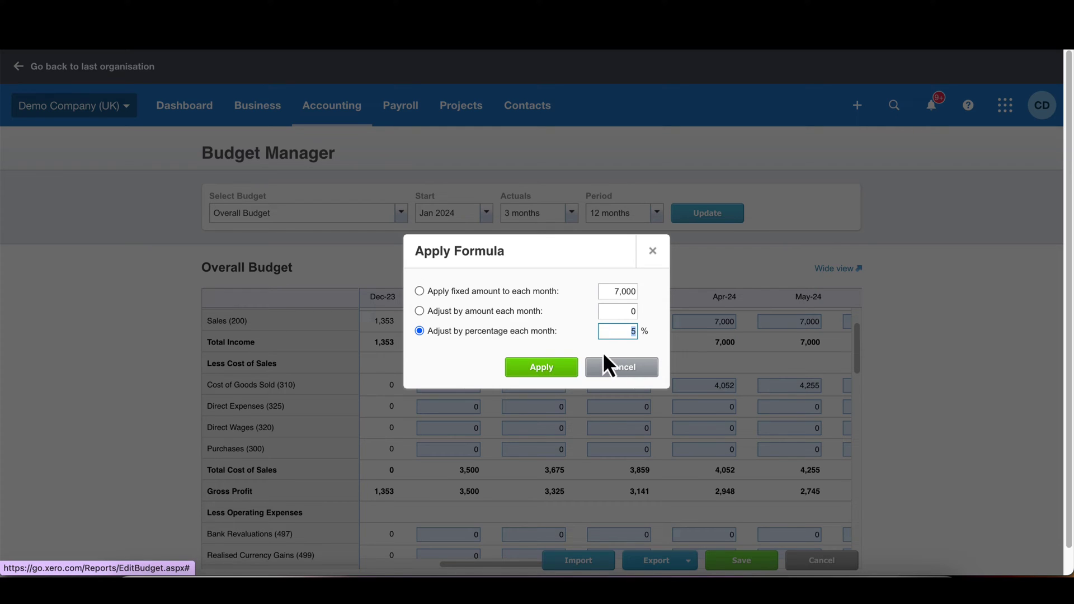
{"action": "type", "text": "7"}
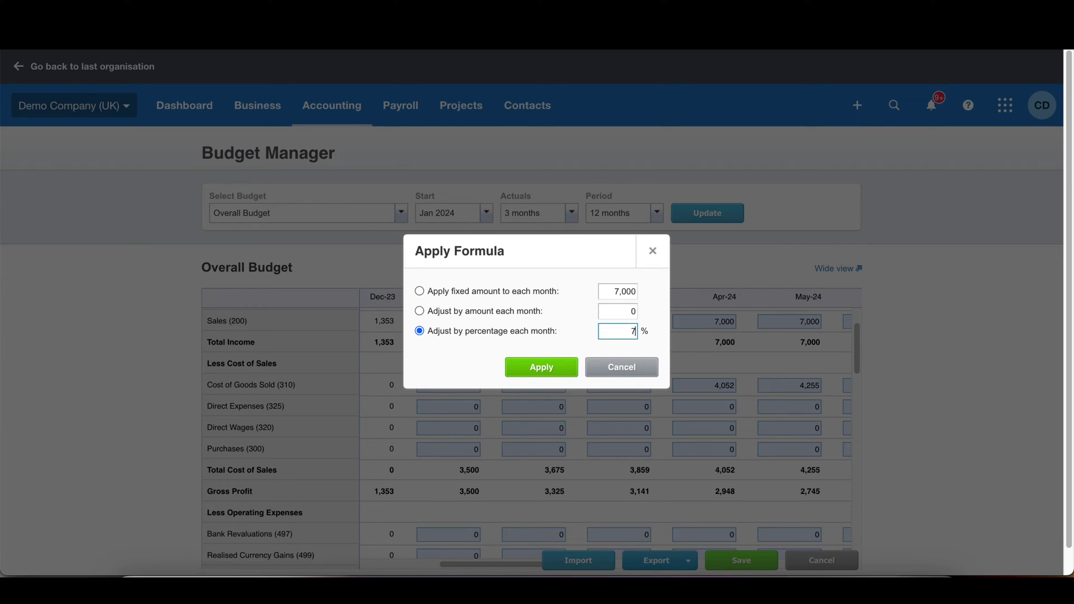
{"action": "left_click", "coordinate": [538, 368]}
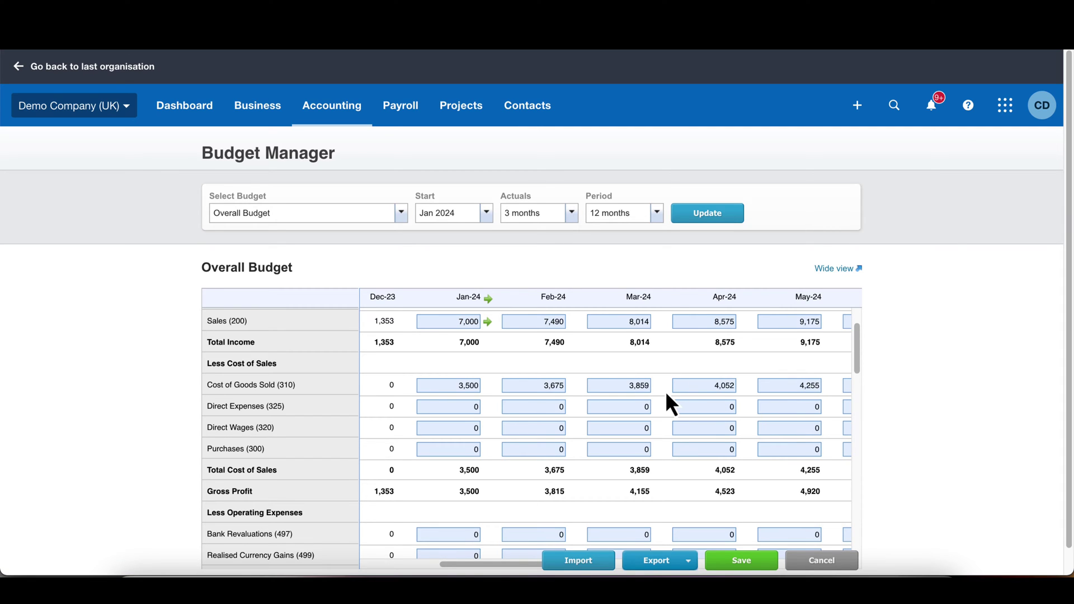
{"action": "scroll", "coordinate": [665, 391], "scroll_direction": "right", "scroll_amount": 6}
{"action": "scroll", "coordinate": [666, 391], "scroll_direction": "left", "scroll_amount": 6}
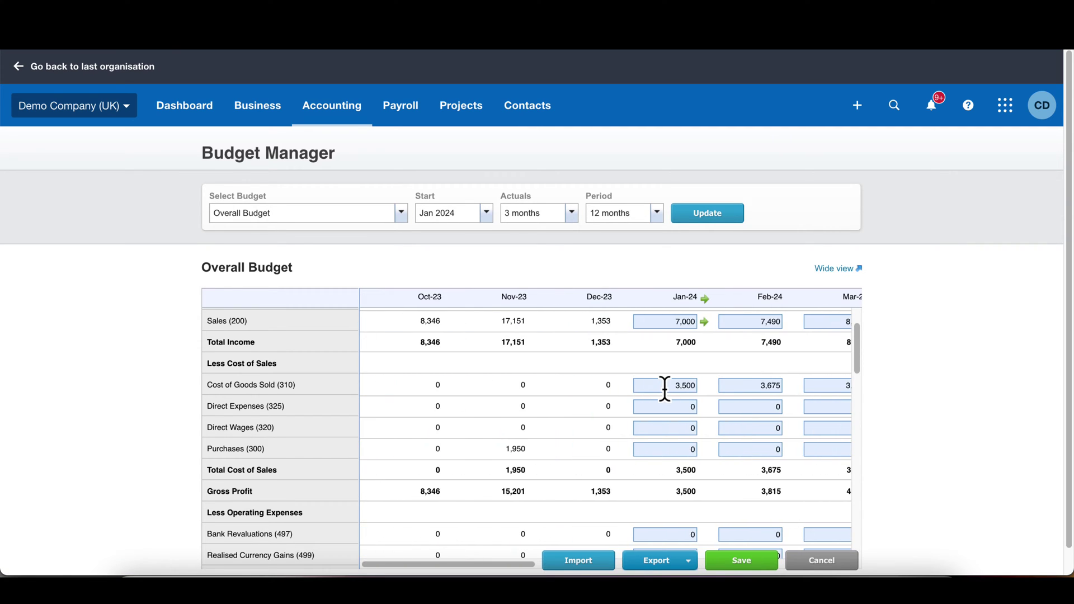
Step: Budget 1,000 for Direct Wages (320) in Jan-24 and apply it as a fixed amount to each following month
{"action": "scroll", "coordinate": [666, 391], "scroll_direction": "down", "scroll_amount": 2}
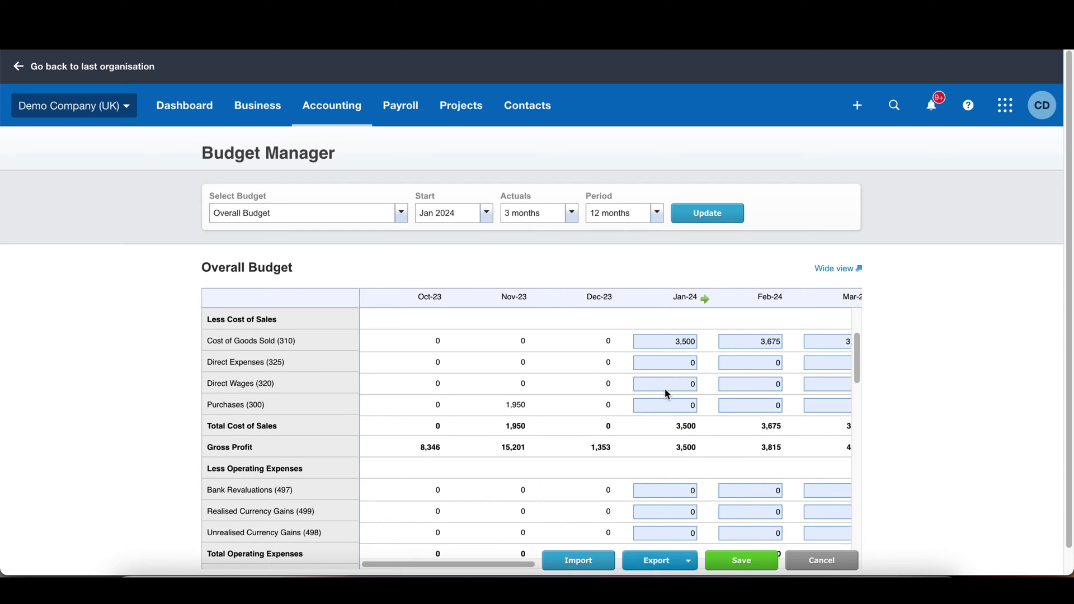
{"action": "left_click", "coordinate": [684, 387]}
{"action": "type", "text": "1000"}
{"action": "left_click", "coordinate": [704, 384]}
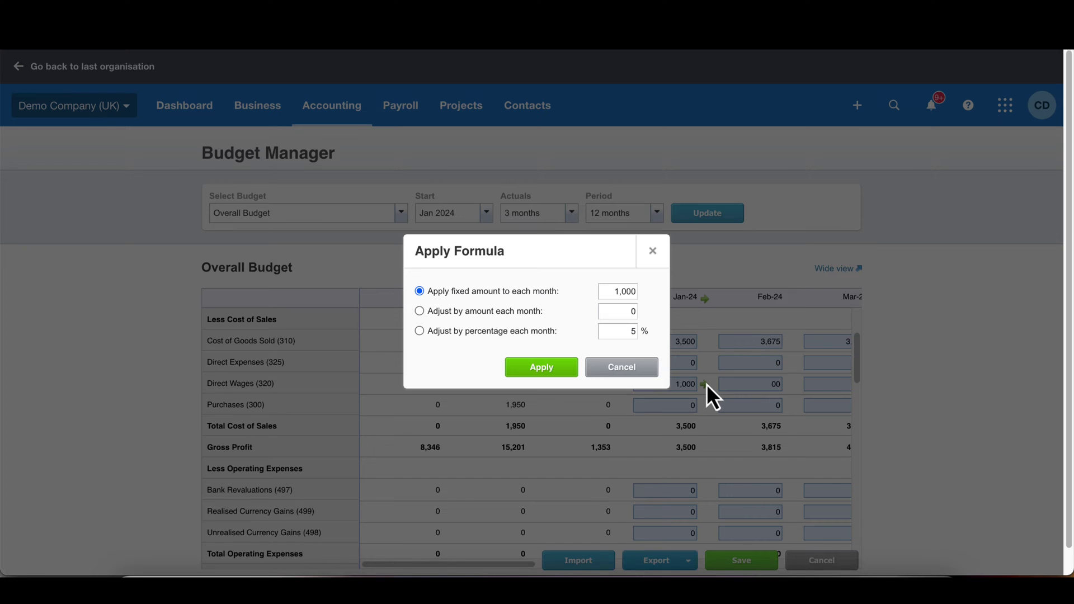
{"action": "left_click", "coordinate": [518, 331]}
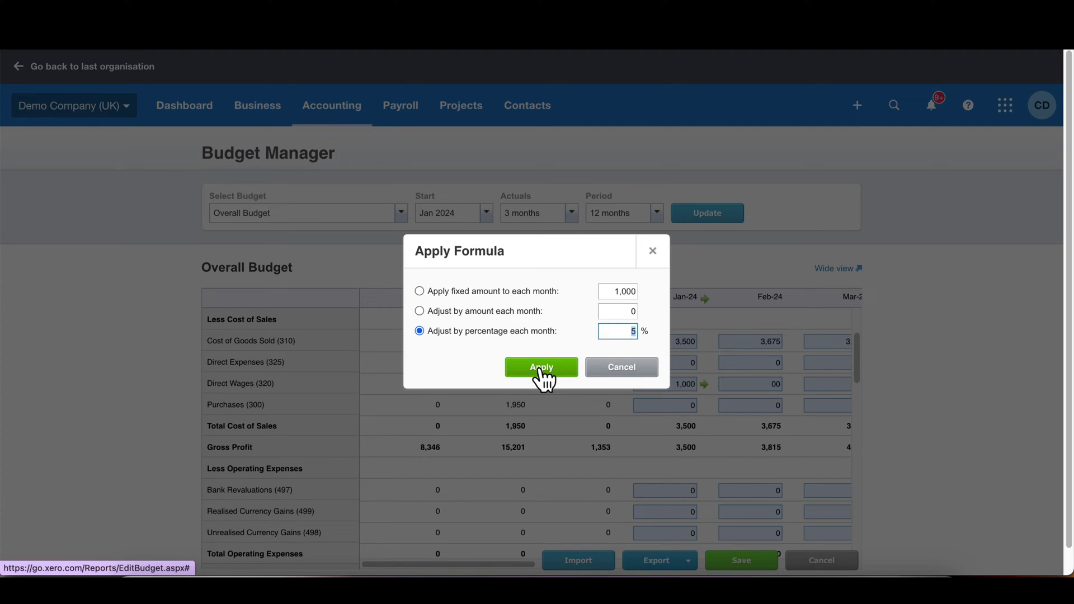
{"action": "left_click", "coordinate": [518, 290]}
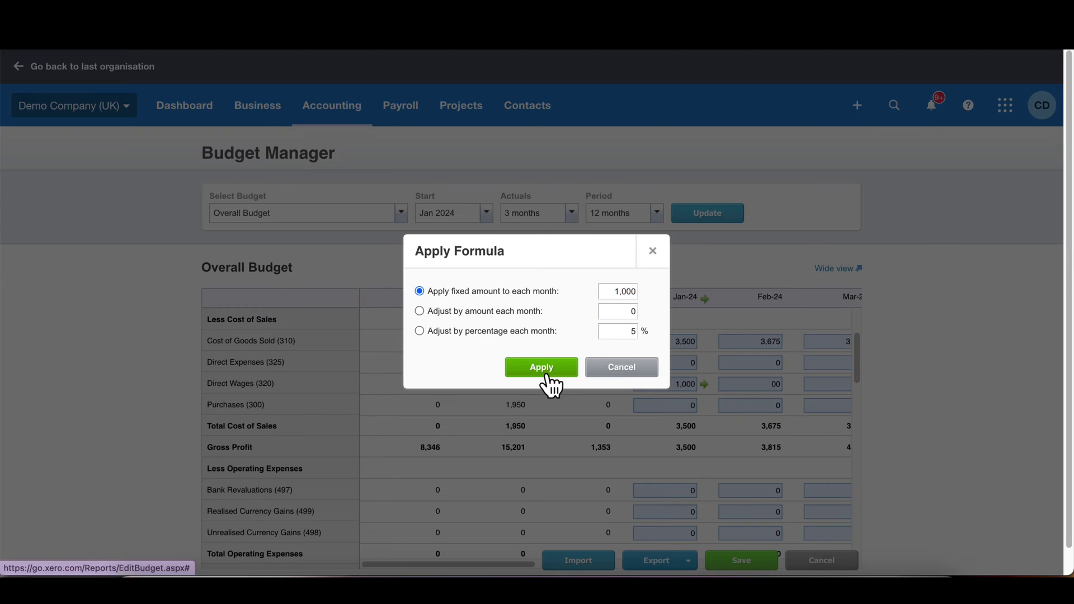
{"action": "left_click", "coordinate": [543, 369]}
Step: Raise Direct Wages (320) to 1,500 in Jun-24 and apply that fixed amount to each following month
{"action": "scroll", "coordinate": [602, 428], "scroll_direction": "right", "scroll_amount": 10}
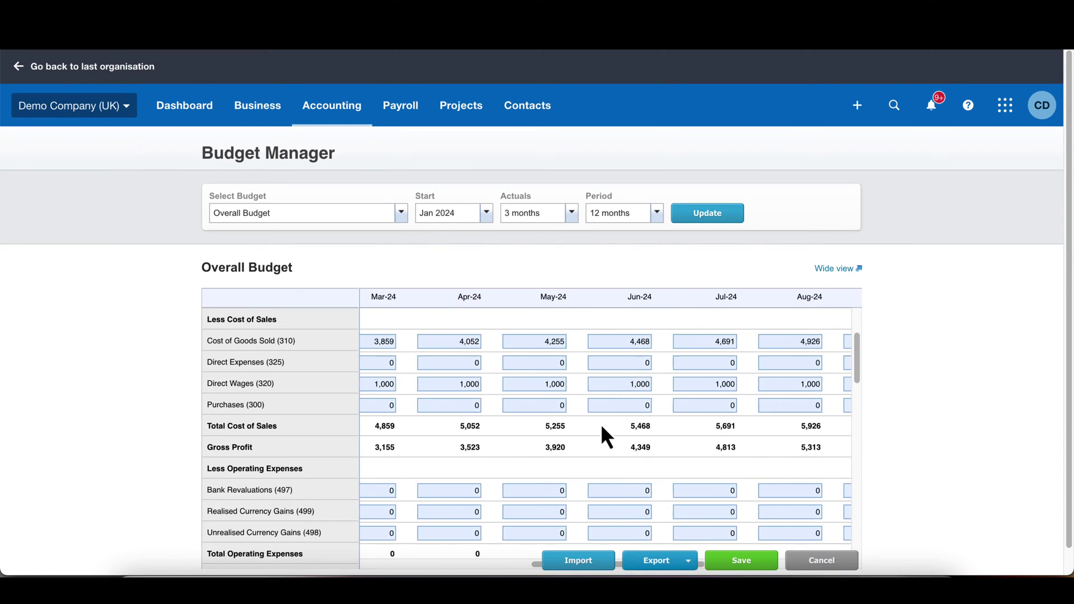
{"action": "left_click", "coordinate": [581, 384]}
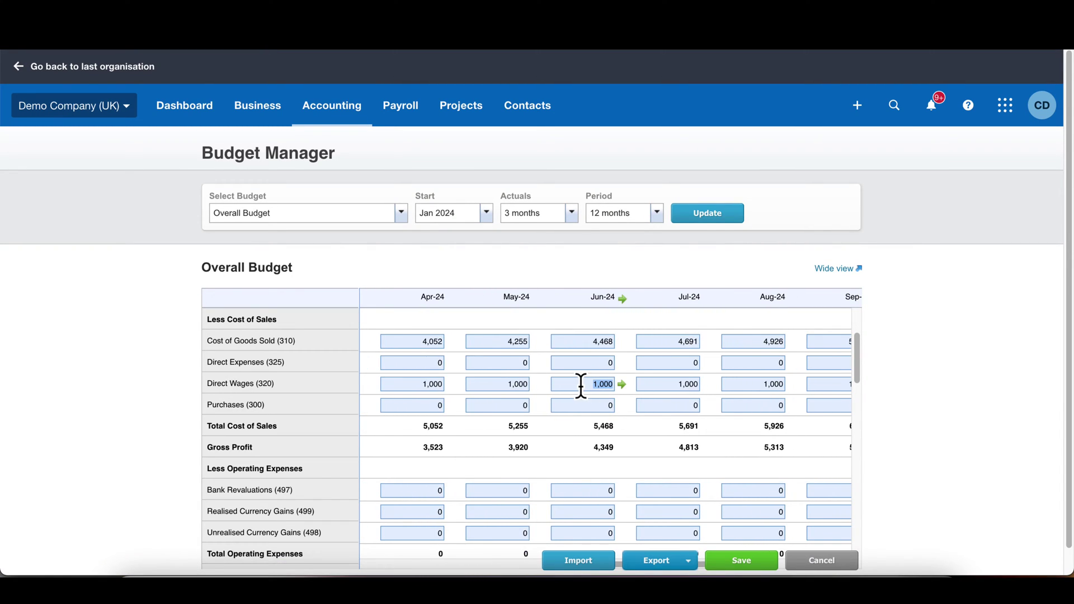
{"action": "type", "text": "1500"}
{"action": "left_click", "coordinate": [622, 384]}
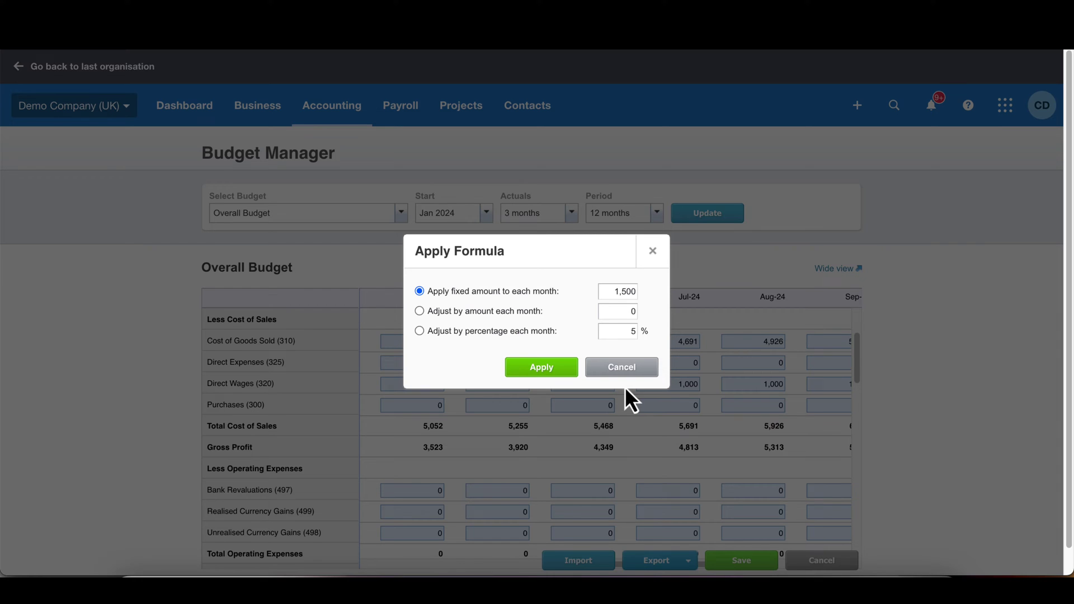
{"action": "left_click", "coordinate": [552, 362]}
{"action": "scroll", "coordinate": [592, 394], "scroll_direction": "right", "scroll_amount": 5}
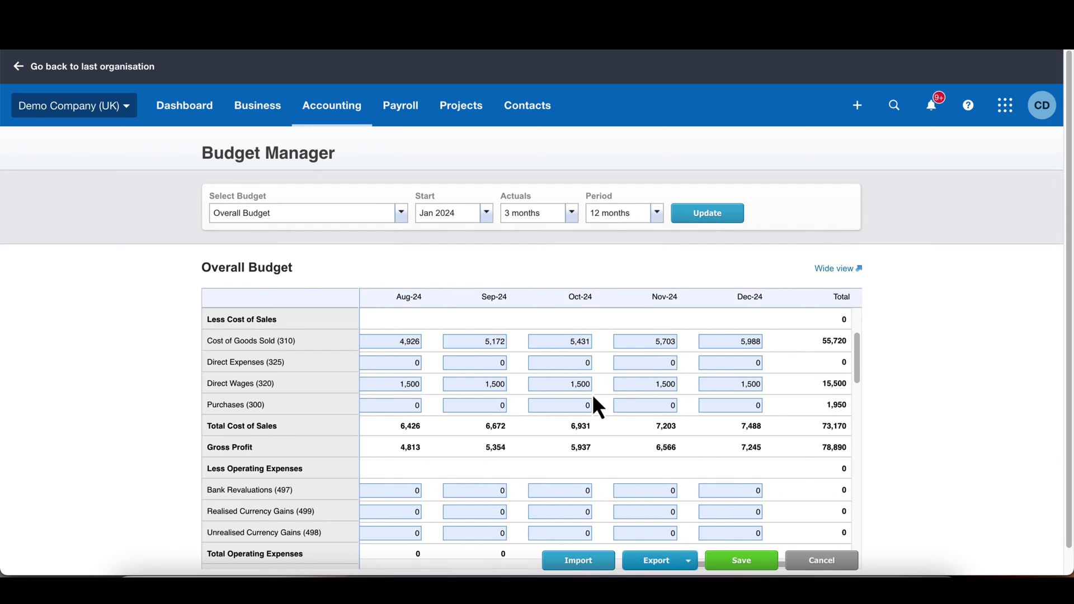
Step: Review the operating expenses and overheads rows of the Overall Budget across the 2024 months
{"action": "scroll", "coordinate": [509, 386], "scroll_direction": "left", "scroll_amount": 6}
{"action": "scroll", "coordinate": [508, 386], "scroll_direction": "left", "scroll_amount": 5}
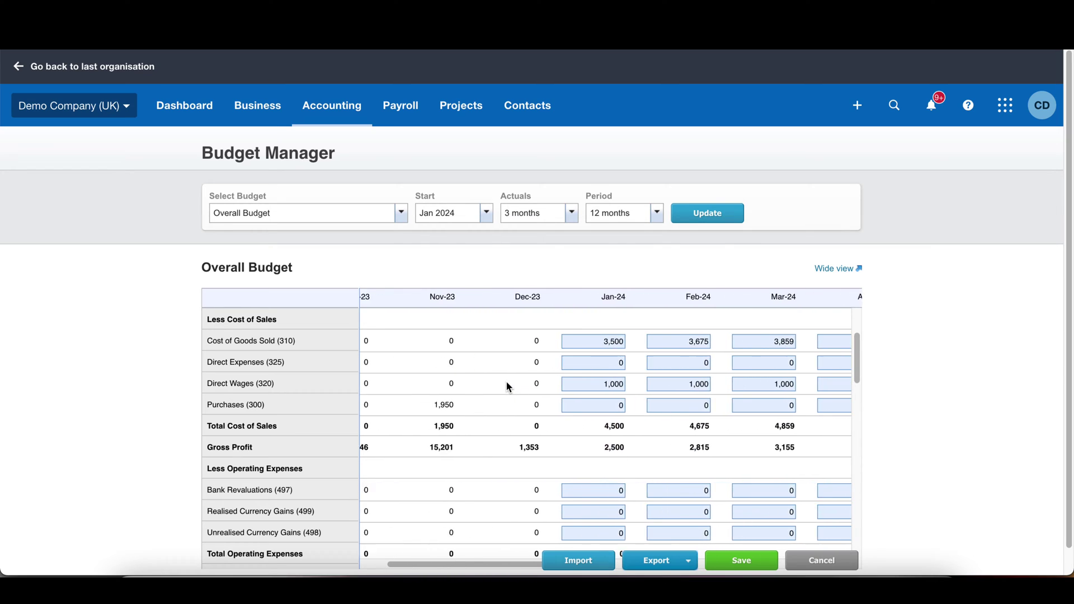
{"action": "scroll", "coordinate": [509, 386], "scroll_direction": "down", "scroll_amount": 3}
{"action": "scroll", "coordinate": [509, 386], "scroll_direction": "down", "scroll_amount": 2}
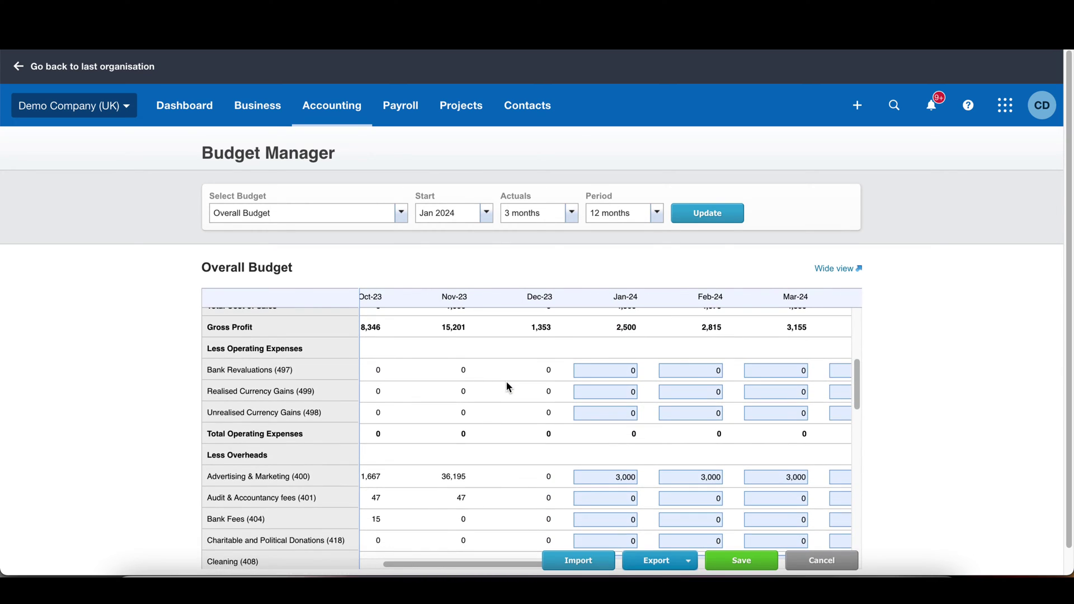
{"action": "scroll", "coordinate": [508, 386], "scroll_direction": "down", "scroll_amount": 5}
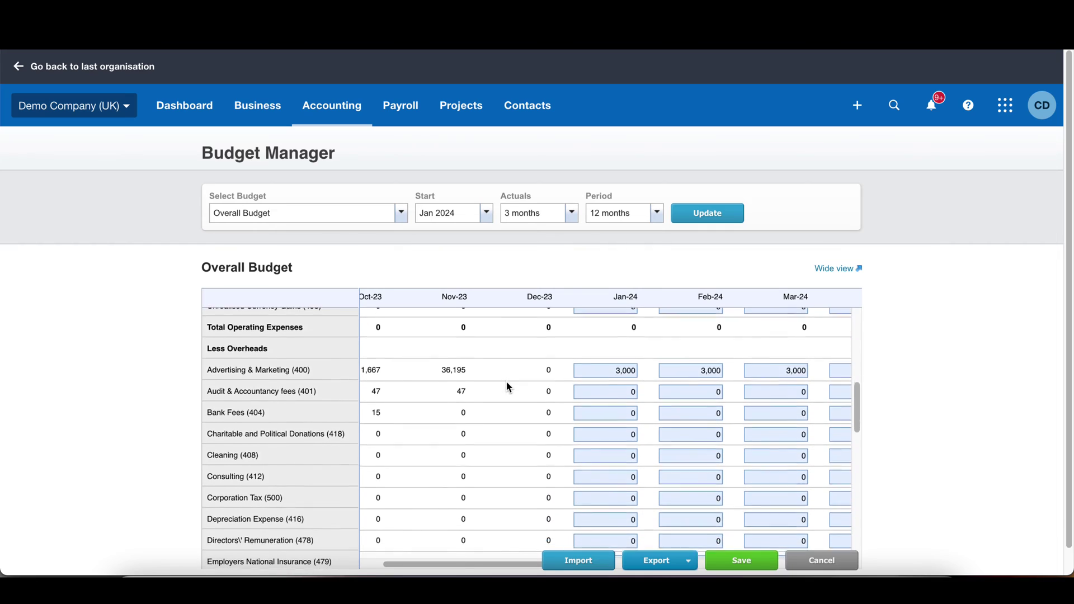
{"action": "scroll", "coordinate": [651, 377], "scroll_direction": "right", "scroll_amount": 6}
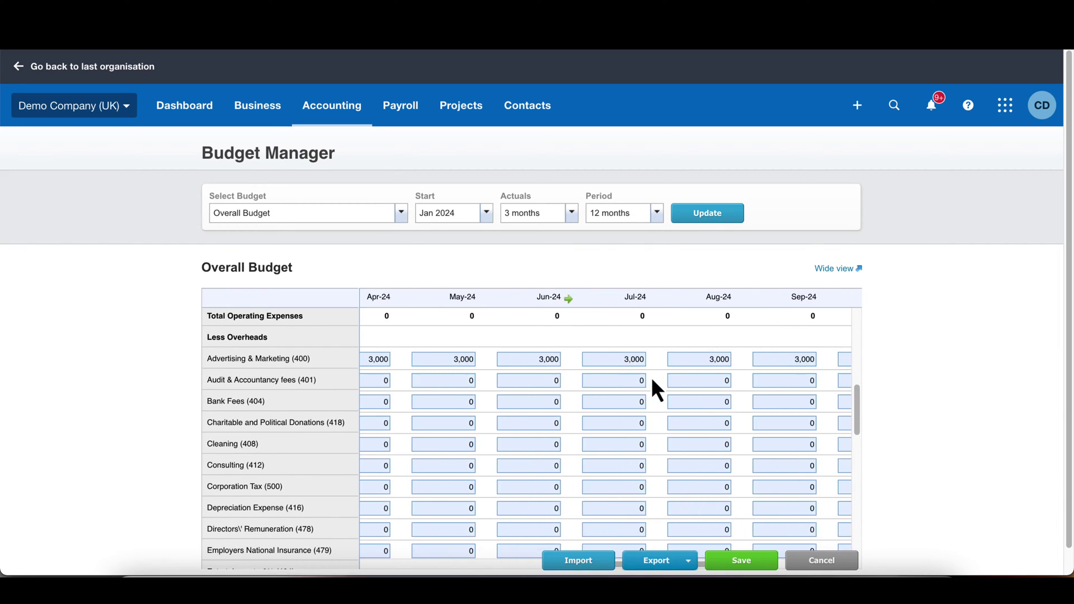
{"action": "scroll", "coordinate": [651, 377], "scroll_direction": "left", "scroll_amount": 4}
{"action": "scroll", "coordinate": [651, 377], "scroll_direction": "down", "scroll_amount": 1}
{"action": "scroll", "coordinate": [651, 377], "scroll_direction": "left", "scroll_amount": 1}
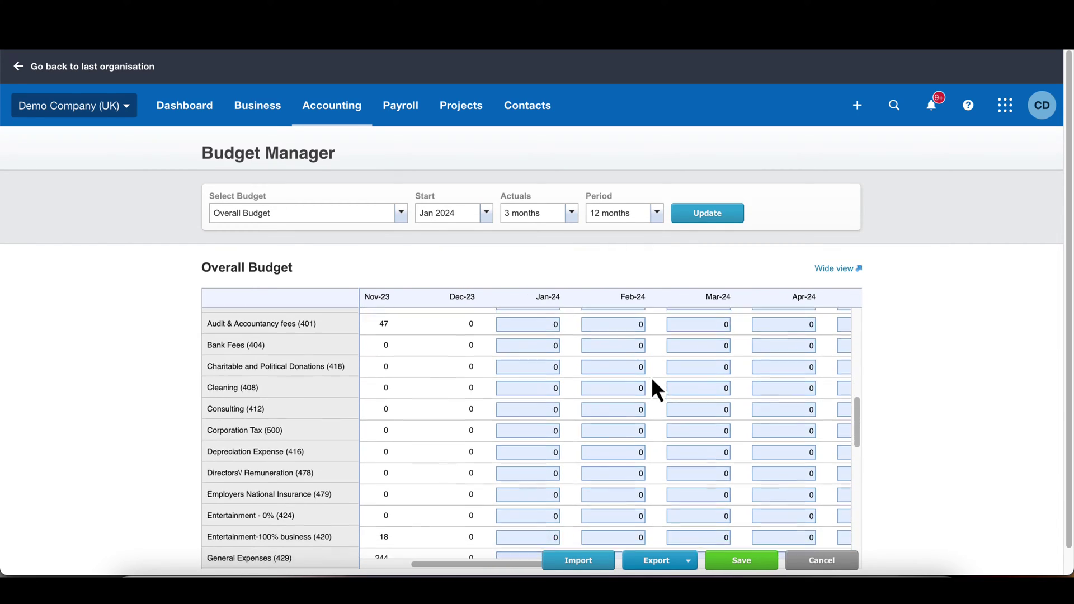
Step: Budget 150 for Audit & Accountancy fees (401) in Jan-24 and apply it as a fixed amount to each following month
{"action": "scroll", "coordinate": [475, 388], "scroll_direction": "up", "scroll_amount": 3}
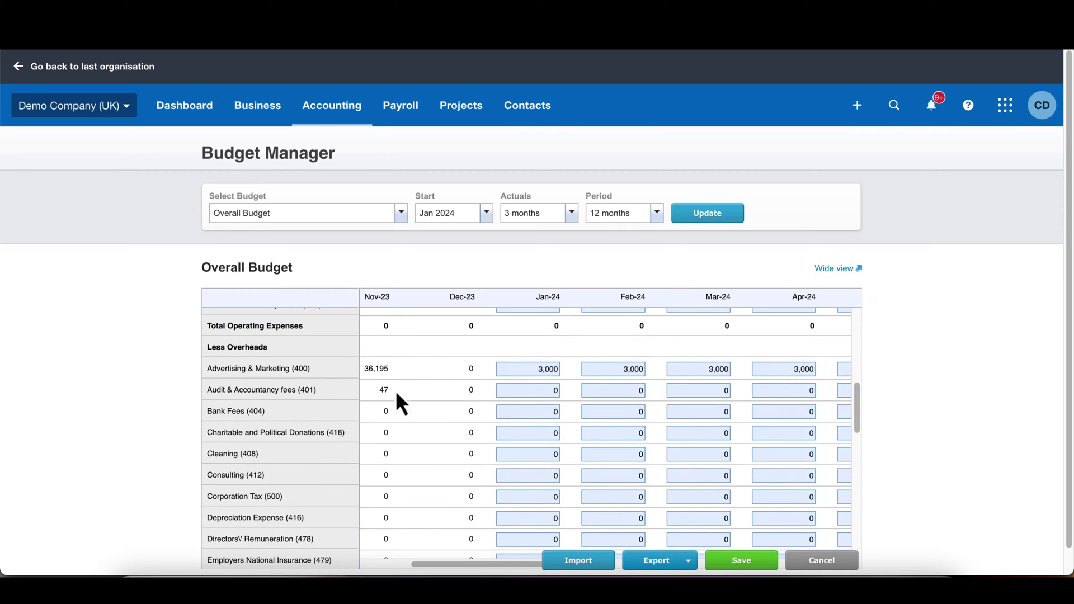
{"action": "left_click", "coordinate": [531, 391]}
{"action": "type", "text": "150"}
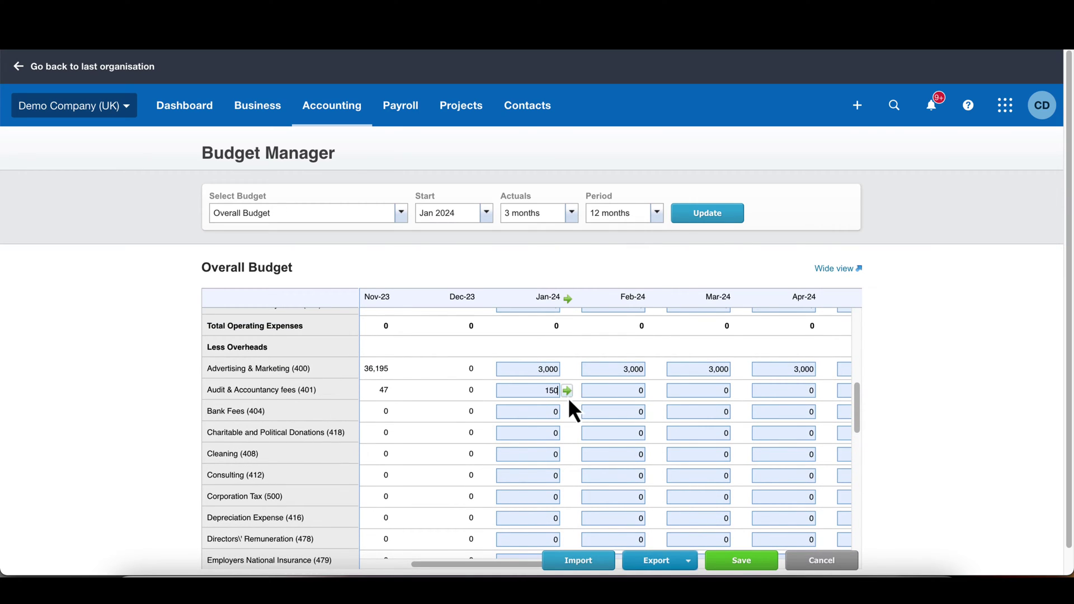
{"action": "left_click", "coordinate": [568, 394]}
{"action": "left_click", "coordinate": [540, 368]}
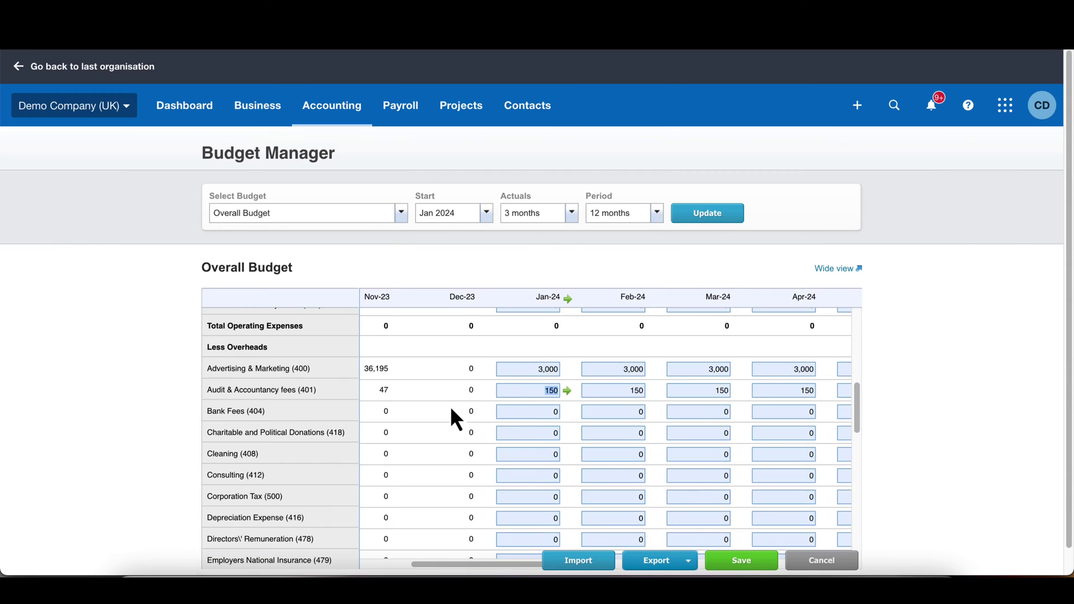
Step: Budget 5 for Bank Fees (404) in Jan-24 and apply it as a fixed amount to each following month
{"action": "scroll", "coordinate": [452, 410], "scroll_direction": "down", "scroll_amount": 3}
{"action": "left_click", "coordinate": [537, 331]}
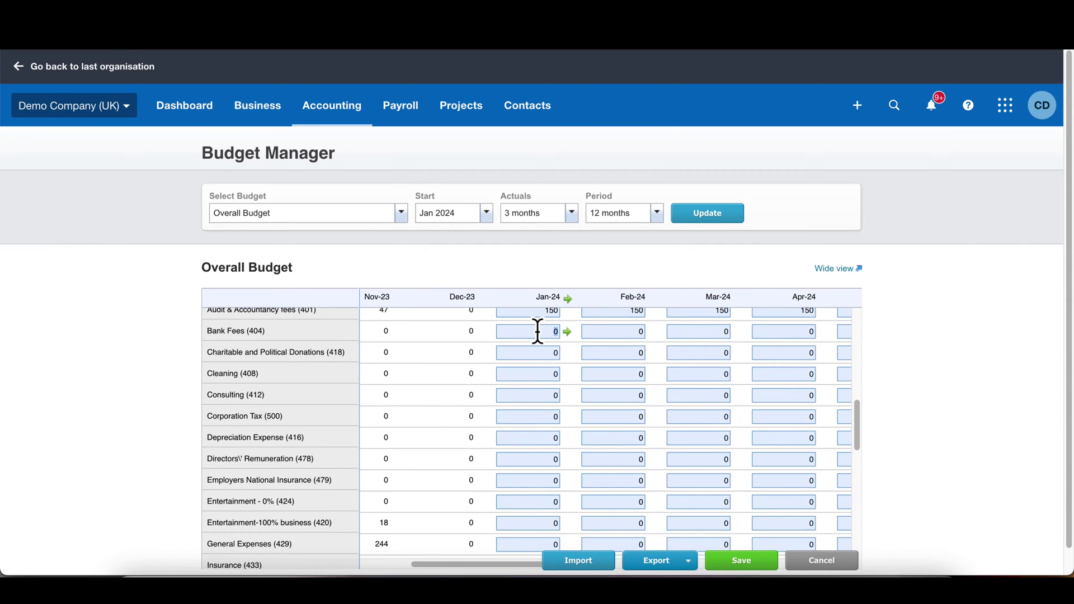
{"action": "left_click", "coordinate": [568, 332]}
{"action": "left_click", "coordinate": [546, 369]}
Step: Budget 200 for Consulting (412) in Jan-24 and apply it as a fixed amount to each following month
{"action": "scroll", "coordinate": [539, 381], "scroll_direction": "down", "scroll_amount": 1}
{"action": "left_click", "coordinate": [540, 378]}
{"action": "type", "text": "200"}
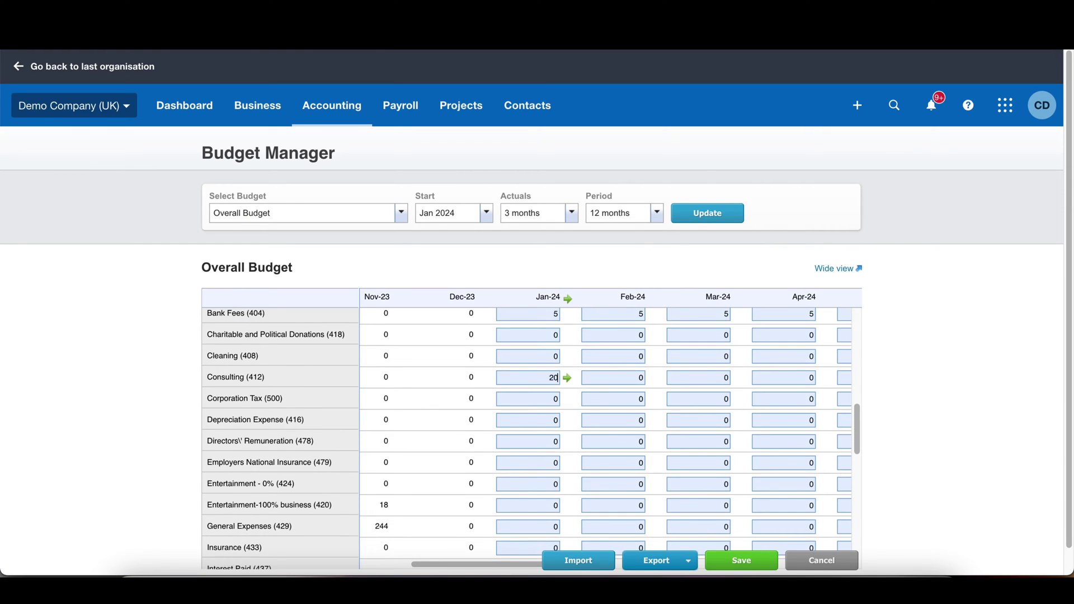
{"action": "left_click", "coordinate": [567, 378]}
{"action": "left_click", "coordinate": [536, 371]}
Step: Budget 100 for General Expenses (429) in Jan-24 and apply it as a fixed amount to each following month
{"action": "scroll", "coordinate": [498, 412], "scroll_direction": "down", "scroll_amount": 2}
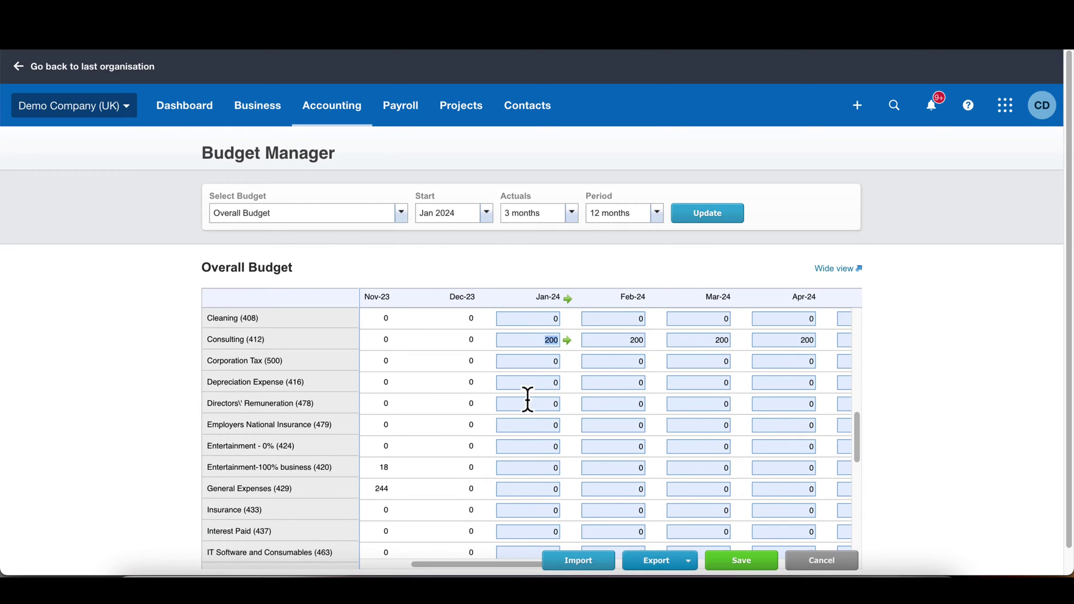
{"action": "scroll", "coordinate": [528, 399], "scroll_direction": "down", "scroll_amount": 1}
{"action": "scroll", "coordinate": [528, 399], "scroll_direction": "down", "scroll_amount": 1}
{"action": "scroll", "coordinate": [514, 414], "scroll_direction": "down", "scroll_amount": 1}
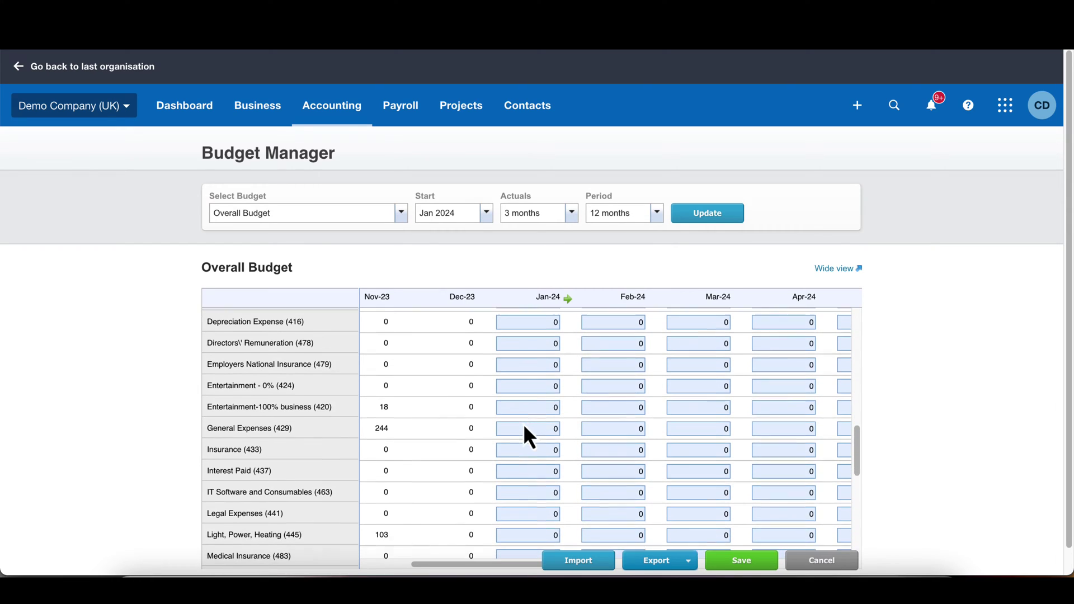
{"action": "left_click", "coordinate": [533, 427]}
{"action": "type", "text": "100"}
{"action": "left_click", "coordinate": [564, 428]}
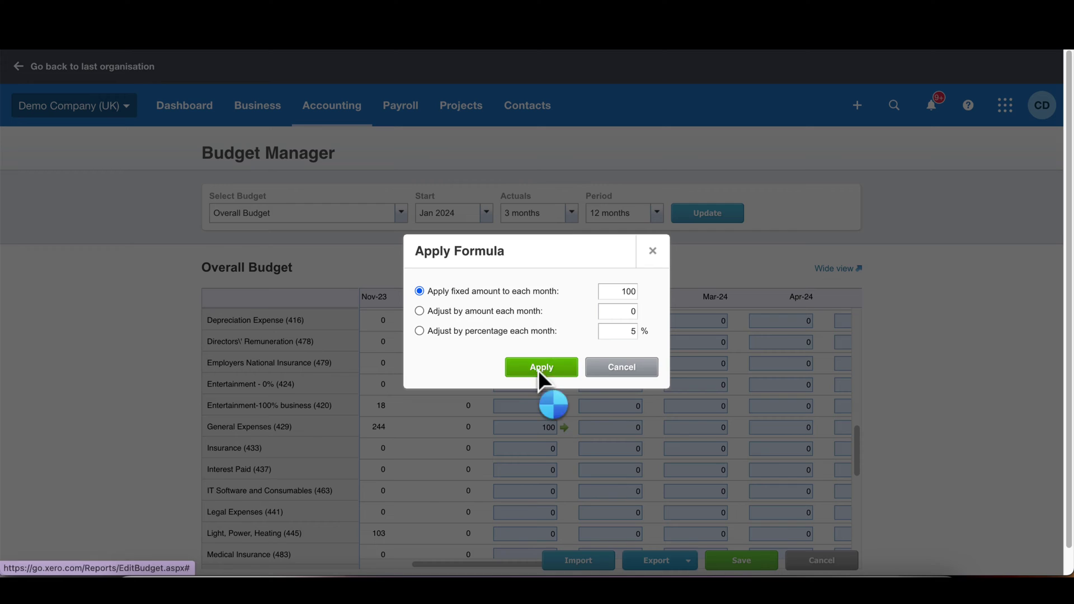
{"action": "left_click", "coordinate": [539, 369]}
Step: Budget 80 for Insurance (433) in Jan-24 and apply it as a fixed amount to each following month
{"action": "scroll", "coordinate": [462, 415], "scroll_direction": "down", "scroll_amount": 1}
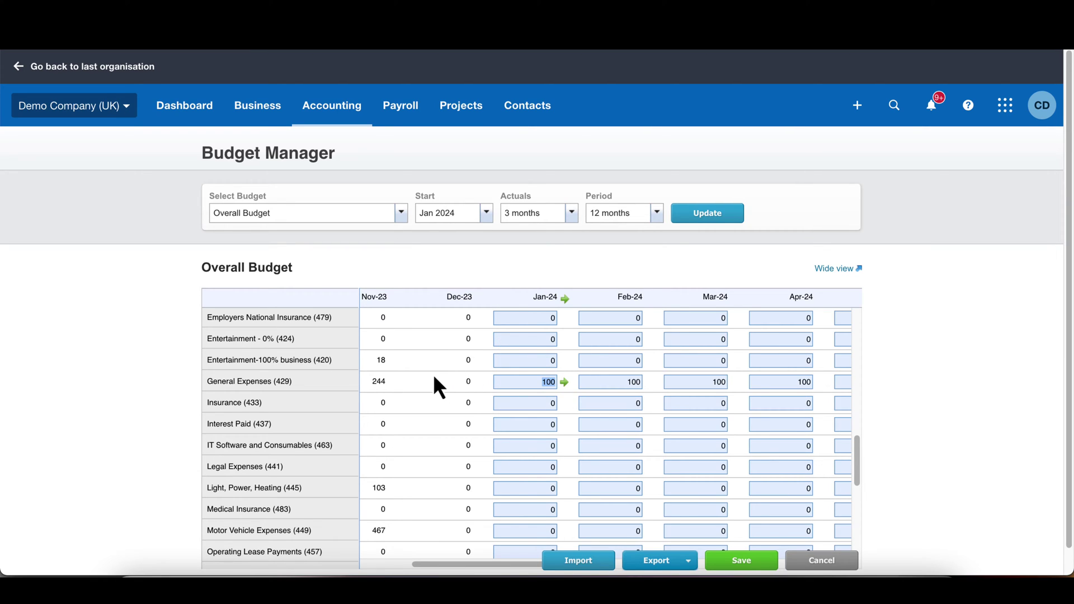
{"action": "scroll", "coordinate": [435, 378], "scroll_direction": "down", "scroll_amount": 1}
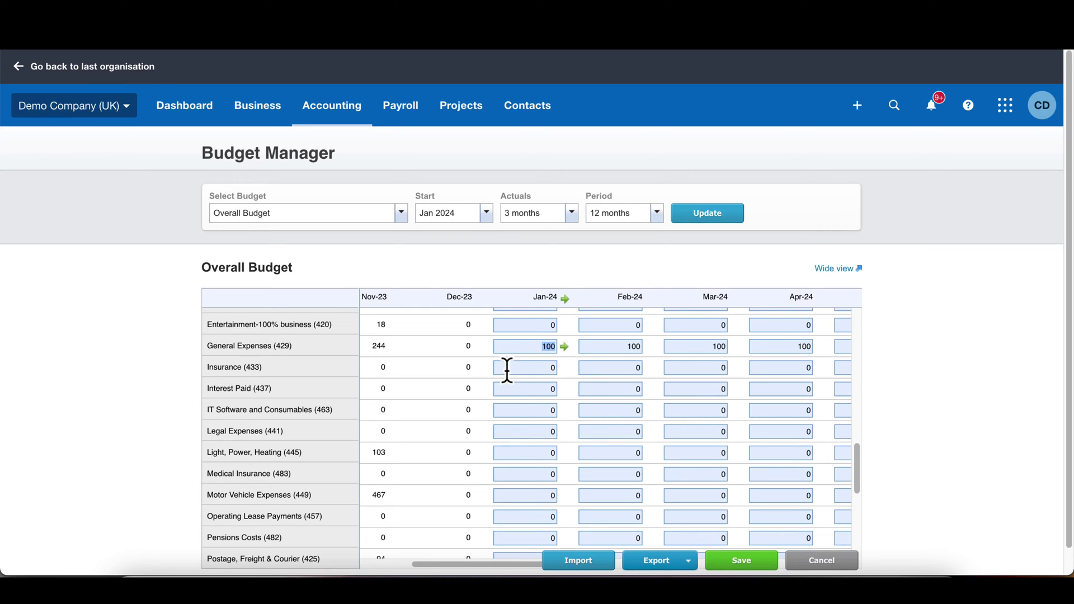
{"action": "left_click", "coordinate": [516, 365]}
{"action": "left_click", "coordinate": [563, 369]}
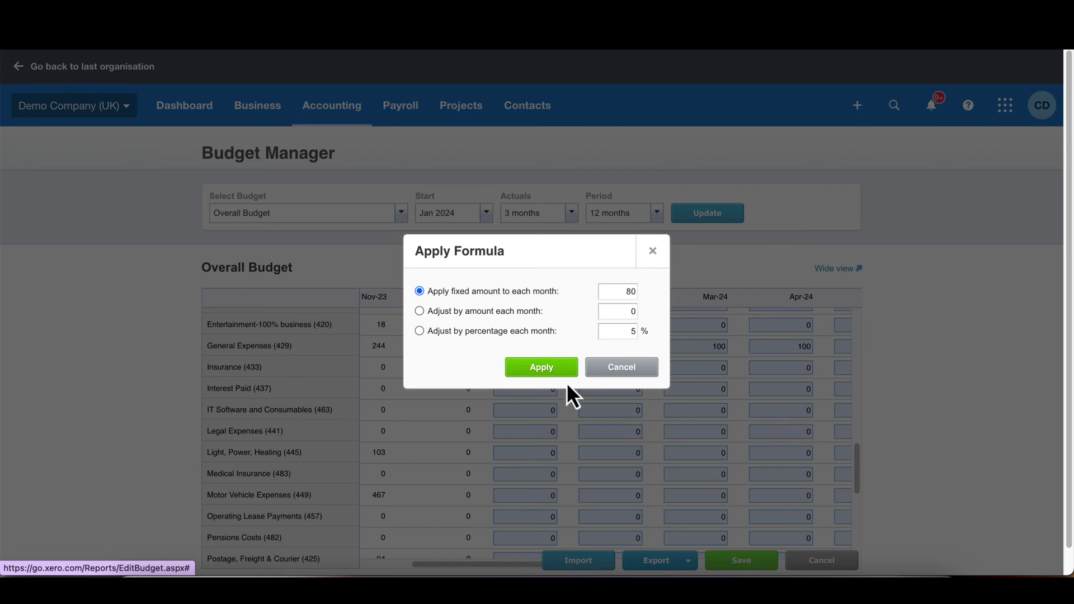
{"action": "left_click", "coordinate": [564, 374]}
Step: Budget 100 for IT Software and Consumables (463) in Jan-24 and apply it as a fixed amount to each following month
{"action": "scroll", "coordinate": [459, 366], "scroll_direction": "down", "scroll_amount": 1}
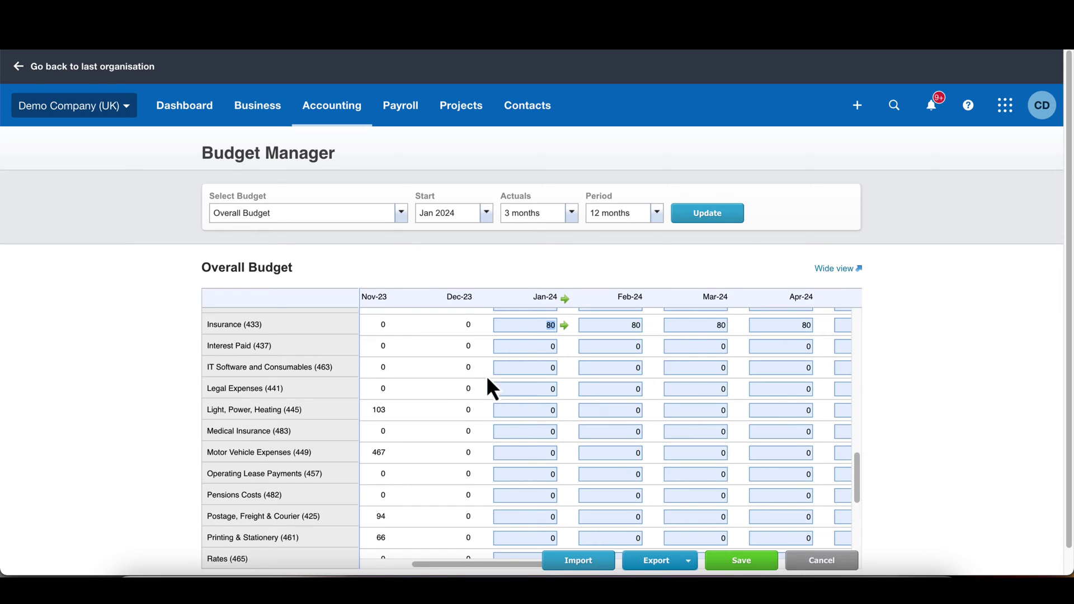
{"action": "left_click", "coordinate": [526, 367]}
{"action": "type", "text": "100"}
{"action": "left_click", "coordinate": [563, 367]}
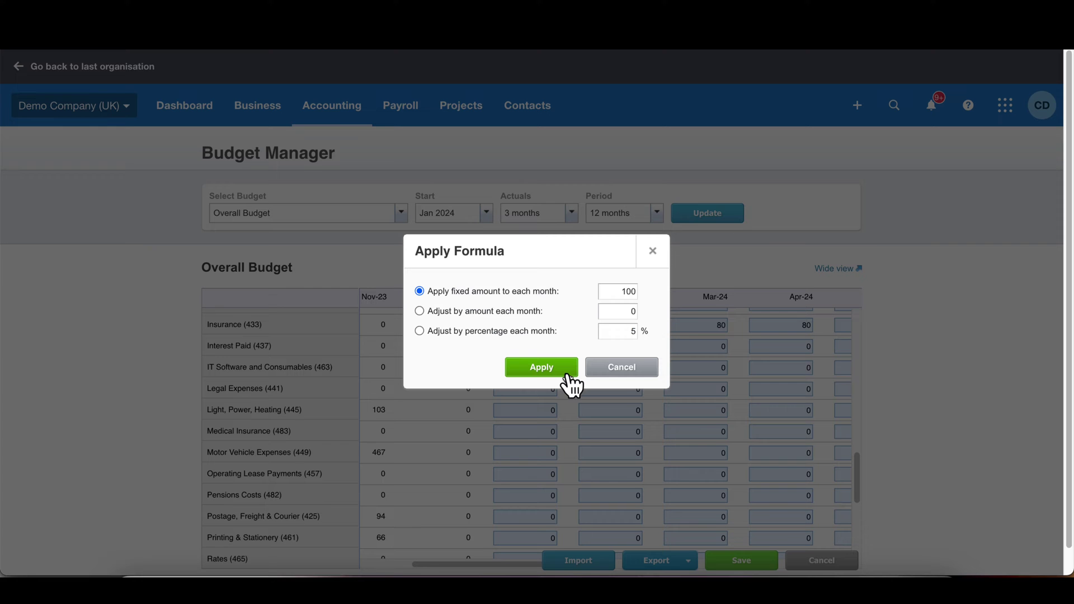
{"action": "left_click", "coordinate": [565, 368]}
Step: Budget 200 for Light, Power, Heating (445) in Jan-24 and apply it as a fixed amount to each following month
{"action": "scroll", "coordinate": [451, 365], "scroll_direction": "down", "scroll_amount": 2}
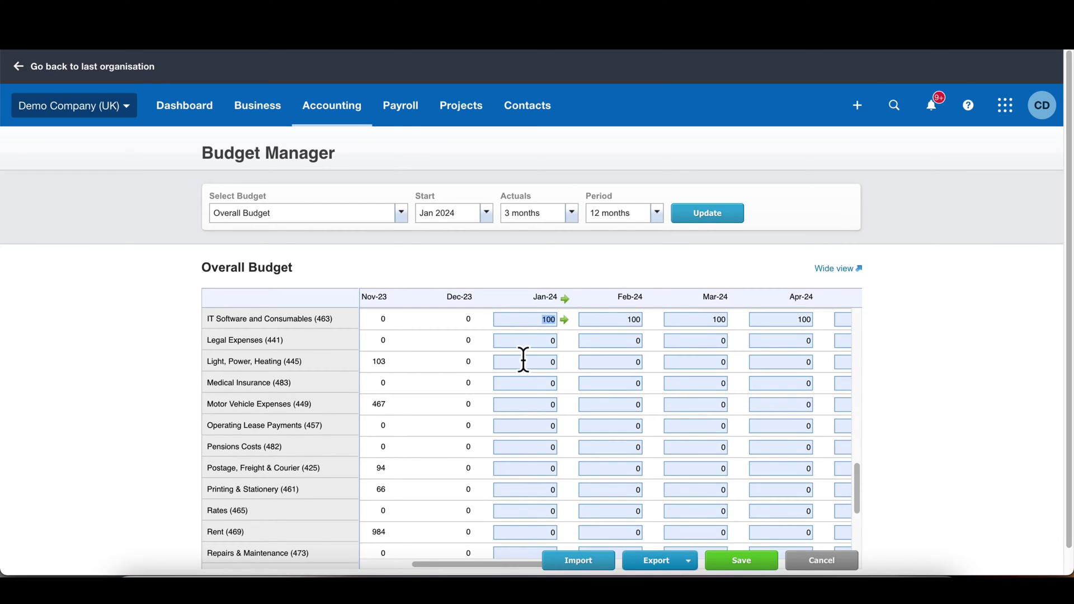
{"action": "left_click", "coordinate": [523, 360]}
{"action": "left_click", "coordinate": [563, 363]}
{"action": "left_click", "coordinate": [564, 374]}
Step: Budget 100 for Motor Vehicle Expenses (449) in Jan-24 and apply it as a fixed amount to each following month
{"action": "scroll", "coordinate": [432, 360], "scroll_direction": "down", "scroll_amount": 1}
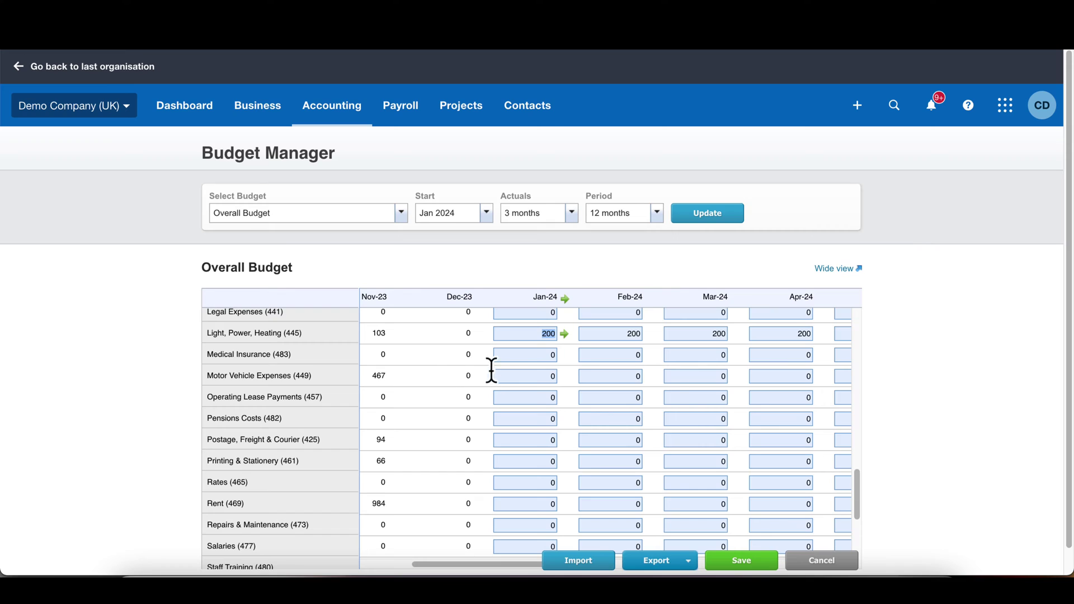
{"action": "left_click", "coordinate": [534, 376]}
{"action": "type", "text": "100"}
{"action": "left_click", "coordinate": [565, 376]}
{"action": "left_click", "coordinate": [540, 369]}
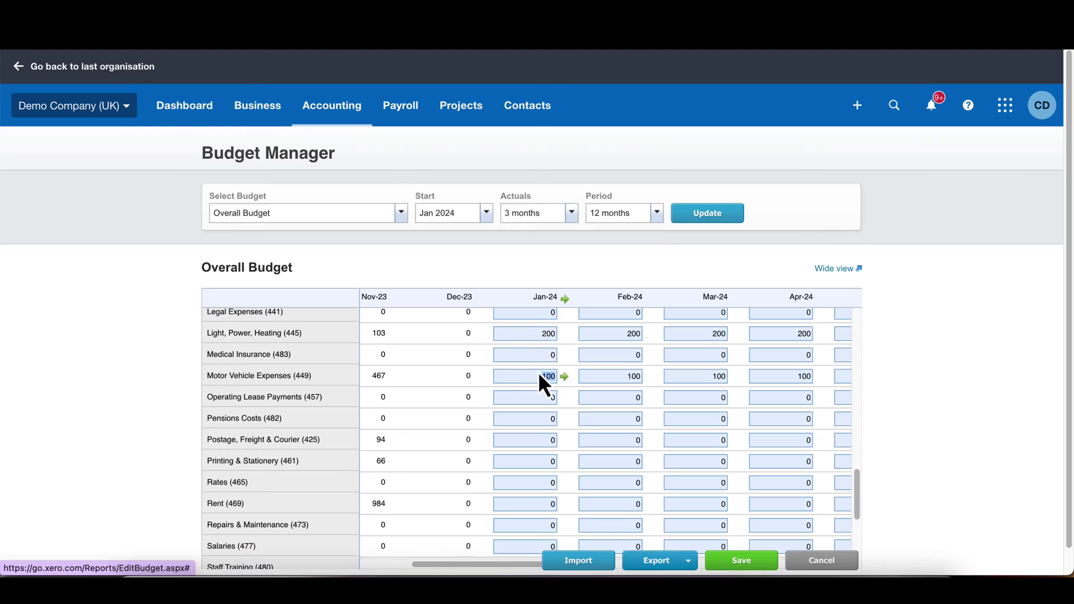
Step: Budget 20 for Postage, Freight & Courier (425) in Jan-24 and apply it as a fixed amount to each following month
{"action": "scroll", "coordinate": [470, 383], "scroll_direction": "down", "scroll_amount": 2}
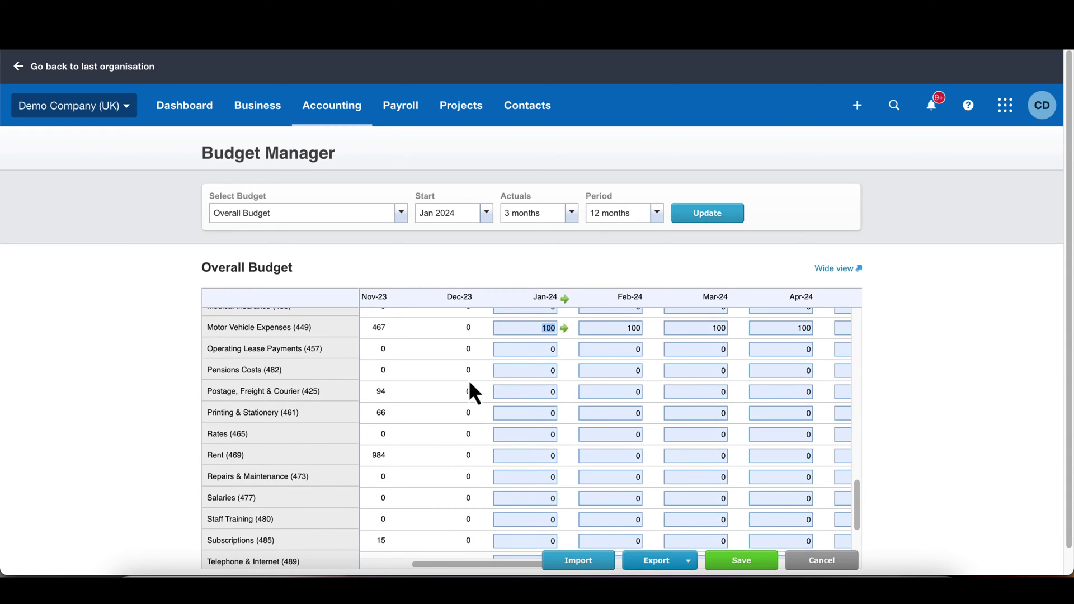
{"action": "scroll", "coordinate": [473, 391], "scroll_direction": "down", "scroll_amount": 2}
{"action": "left_click", "coordinate": [523, 350]}
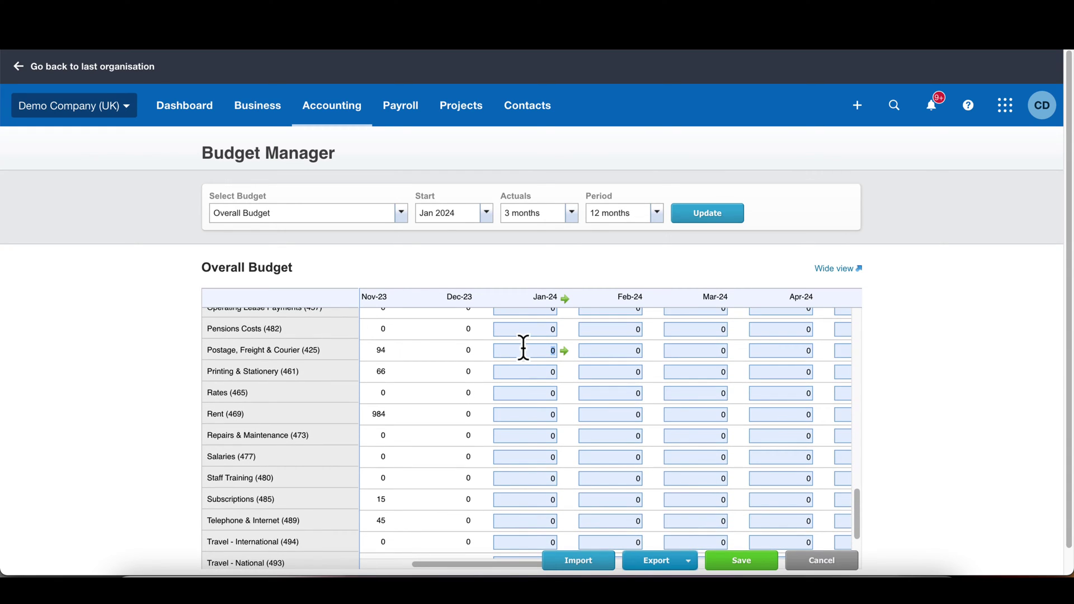
{"action": "type", "text": "20"}
{"action": "left_click", "coordinate": [564, 351]}
{"action": "left_click", "coordinate": [540, 370]}
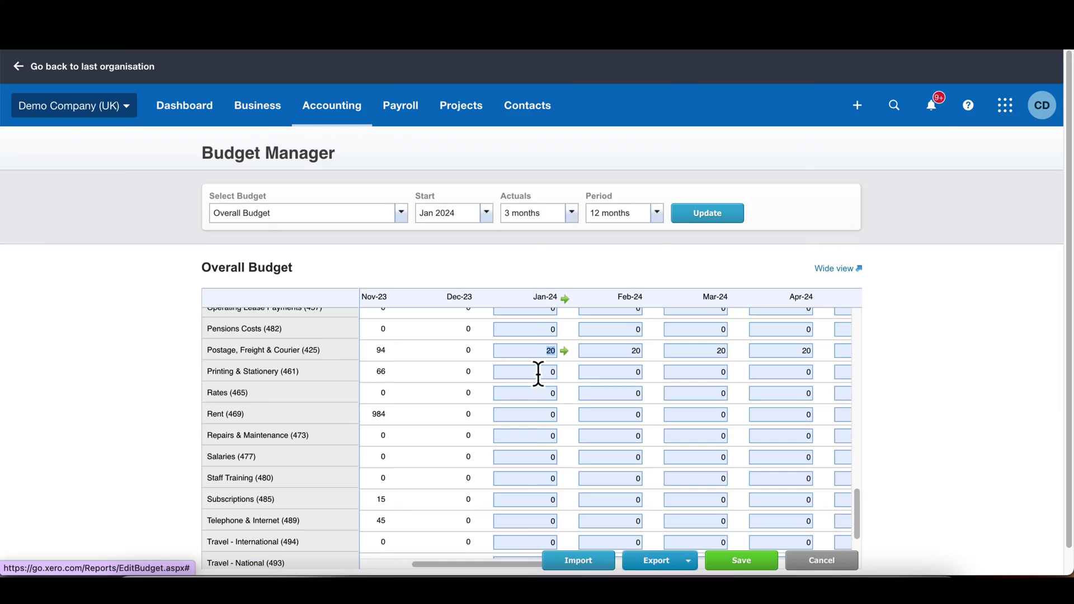
Step: Budget 20 for Printing & Stationery (461) in Jan-24 and apply it as a fixed amount to each following month
{"action": "scroll", "coordinate": [478, 391], "scroll_direction": "down", "scroll_amount": 1}
{"action": "left_click", "coordinate": [535, 354]}
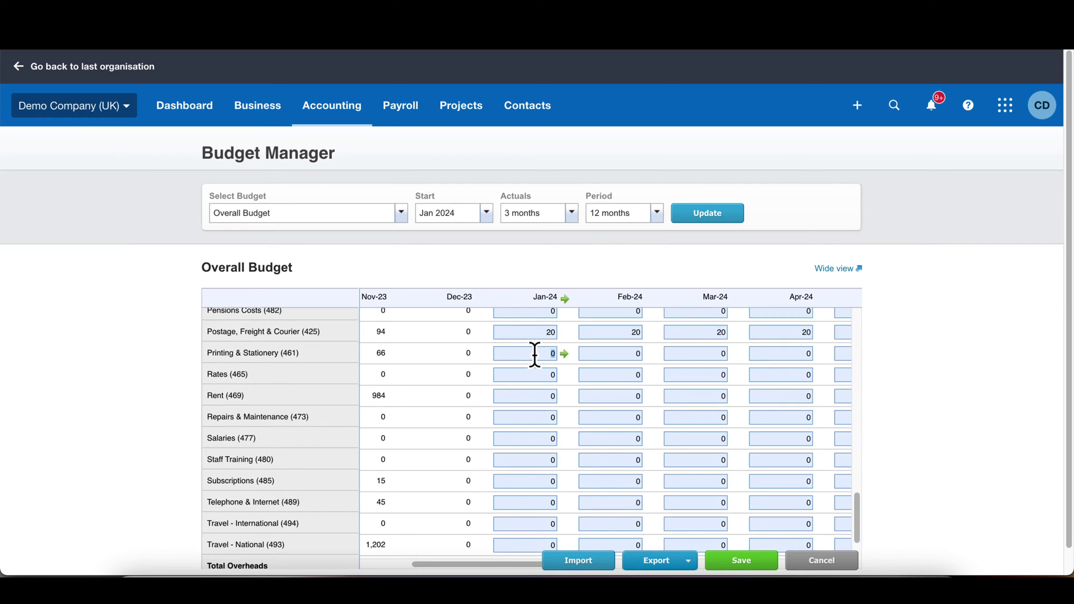
{"action": "type", "text": "20"}
{"action": "left_click", "coordinate": [565, 355]}
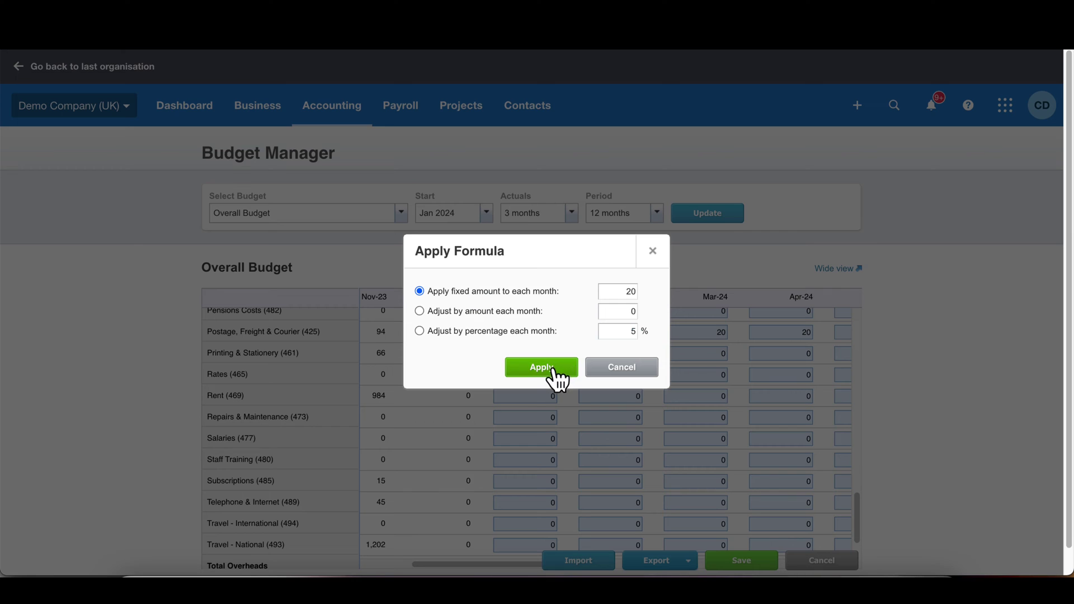
{"action": "left_click", "coordinate": [556, 375]}
Step: Budget 100 for Rates (465) in Jan-24 and apply it as a fixed amount to each following month
{"action": "left_click", "coordinate": [518, 373]}
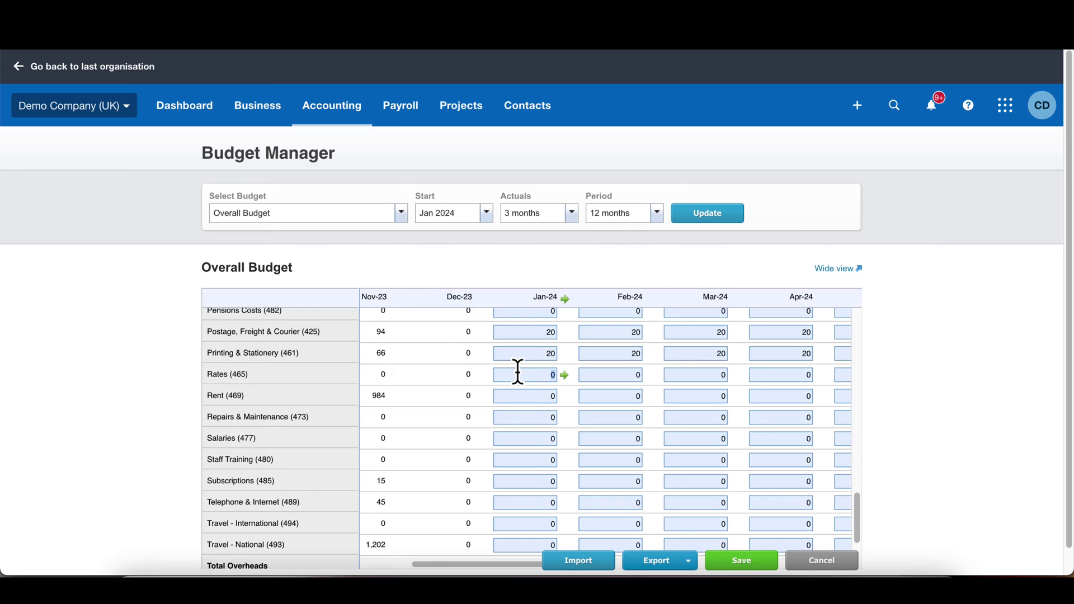
{"action": "type", "text": "100"}
{"action": "left_click", "coordinate": [565, 375]}
{"action": "left_click", "coordinate": [557, 376]}
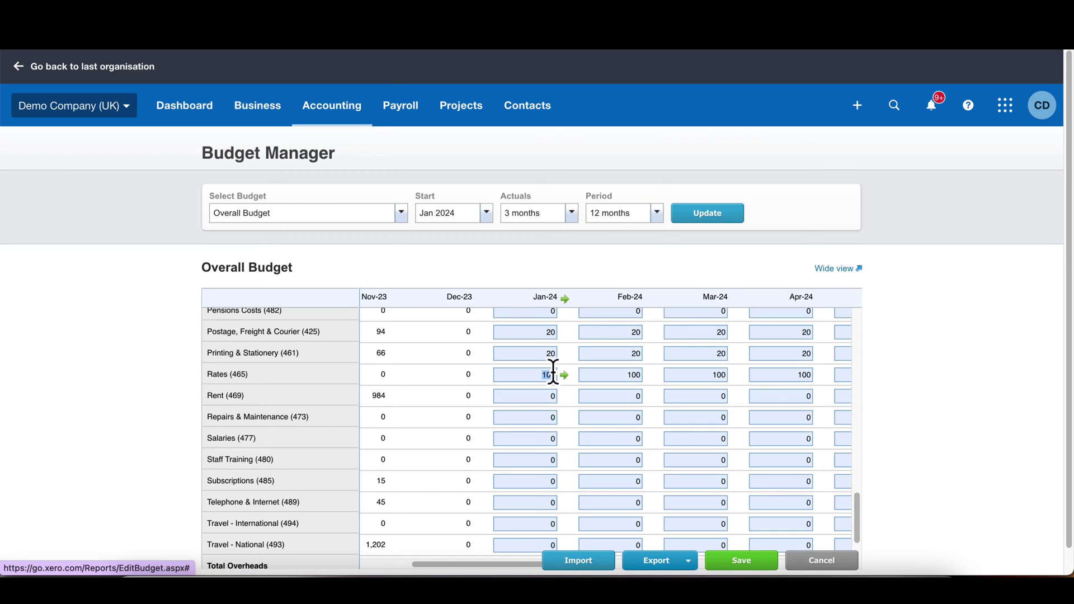
Step: Budget 800 for Rent (469) in Jan-24 and apply it as a fixed amount to each following month
{"action": "left_click", "coordinate": [536, 398]}
{"action": "type", "text": "800"}
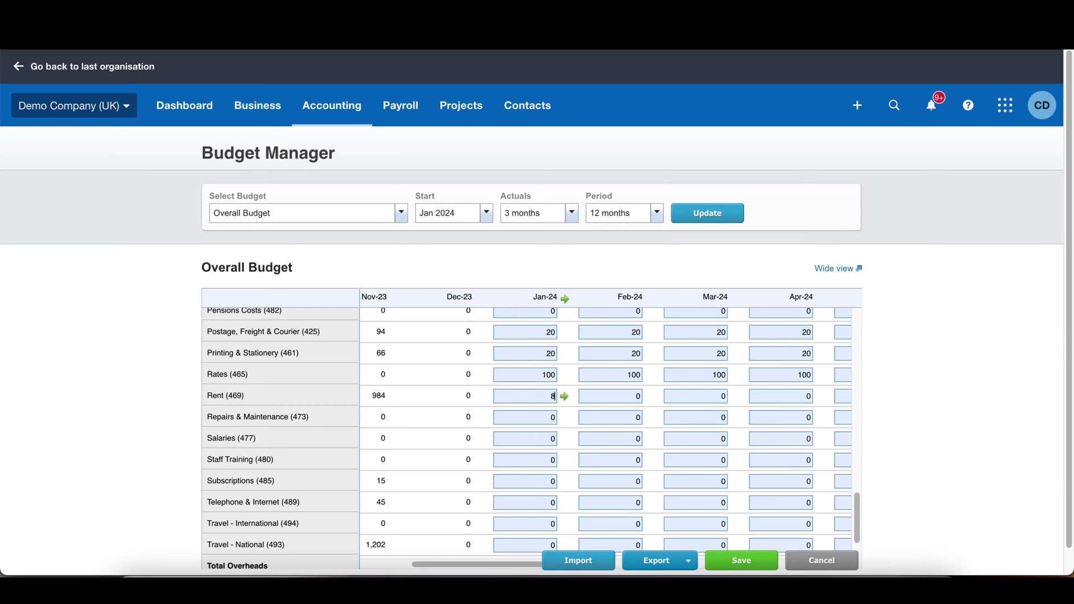
{"action": "left_click", "coordinate": [564, 397]}
{"action": "left_click", "coordinate": [538, 365]}
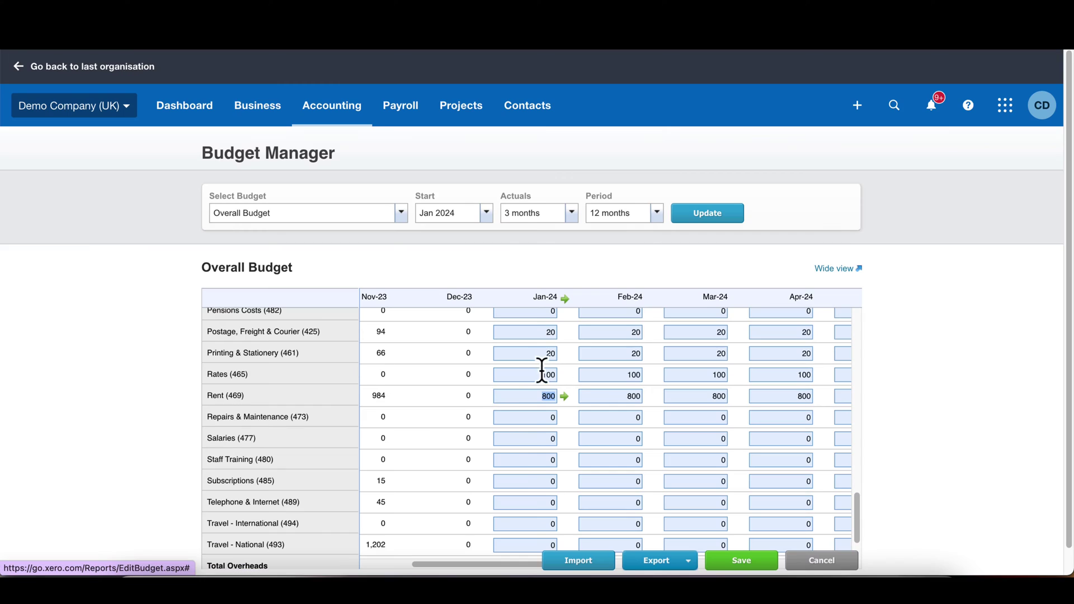
Step: Budget 50 for Repairs & Maintenance (473) in Jan-24 and apply it as a fixed amount to each following month
{"action": "scroll", "coordinate": [471, 417], "scroll_direction": "down", "scroll_amount": 1}
{"action": "left_click", "coordinate": [527, 375]}
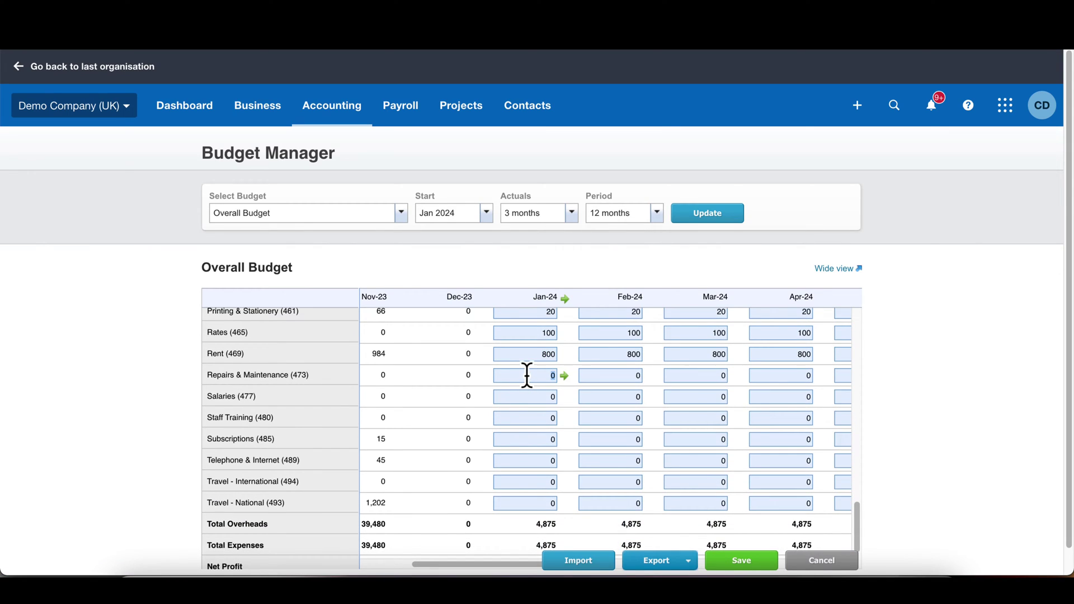
{"action": "type", "text": "50"}
{"action": "left_click", "coordinate": [564, 376]}
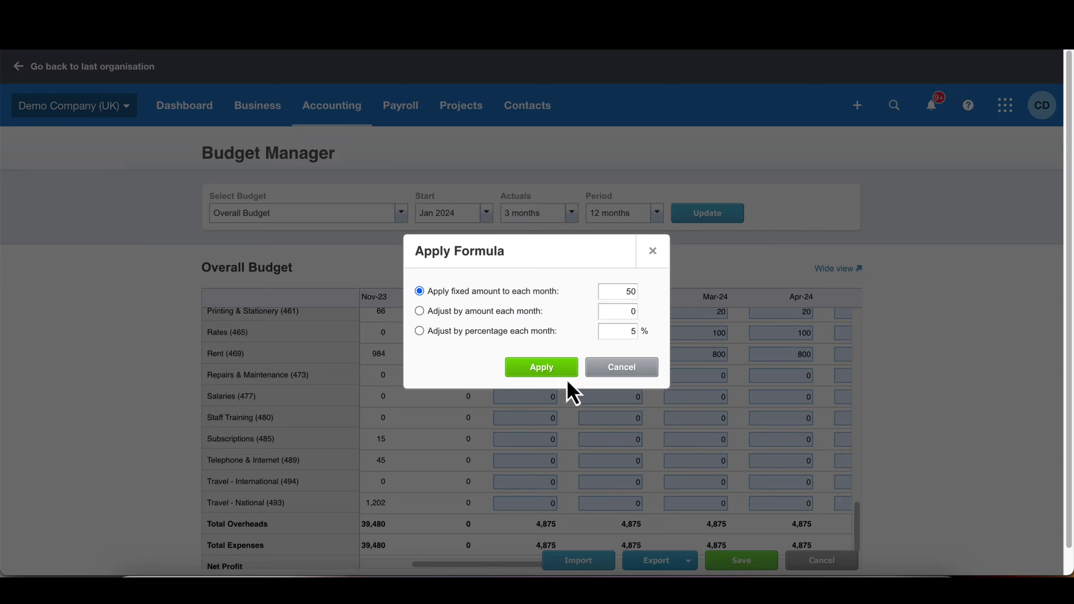
{"action": "left_click", "coordinate": [551, 374]}
Step: Budget 1,000 for Salaries (477) in Jan-24 and apply it as a fixed amount to each following month
{"action": "left_click", "coordinate": [531, 398]}
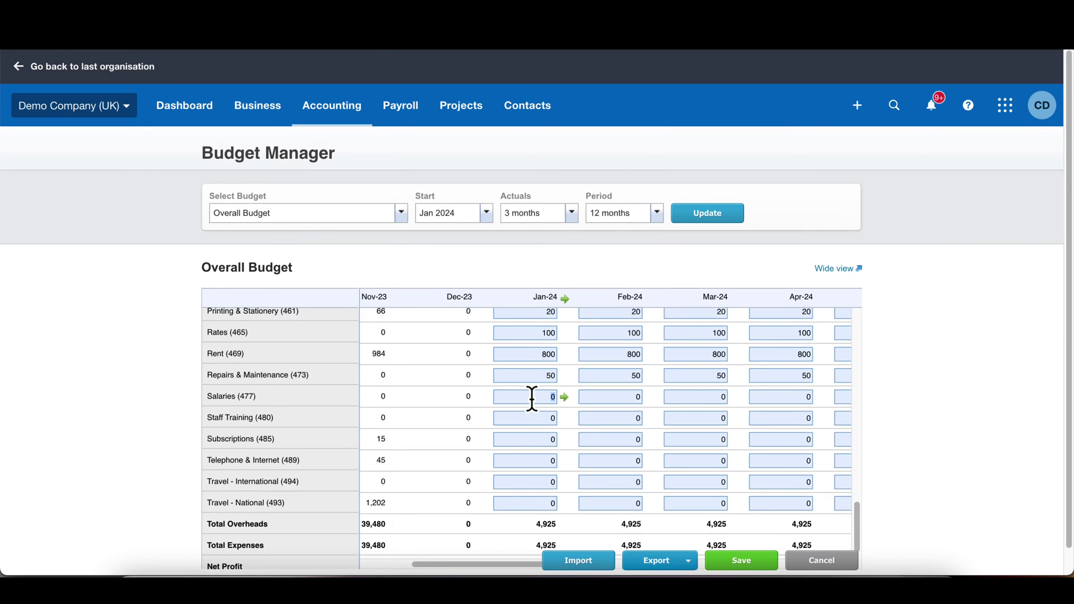
{"action": "type", "text": "1000"}
{"action": "left_click", "coordinate": [565, 396]}
{"action": "left_click", "coordinate": [552, 374]}
Step: Budget 100 for Staff Training (480) in Jan-24 and apply it as a fixed amount to each following month
{"action": "scroll", "coordinate": [464, 404], "scroll_direction": "down", "scroll_amount": 1}
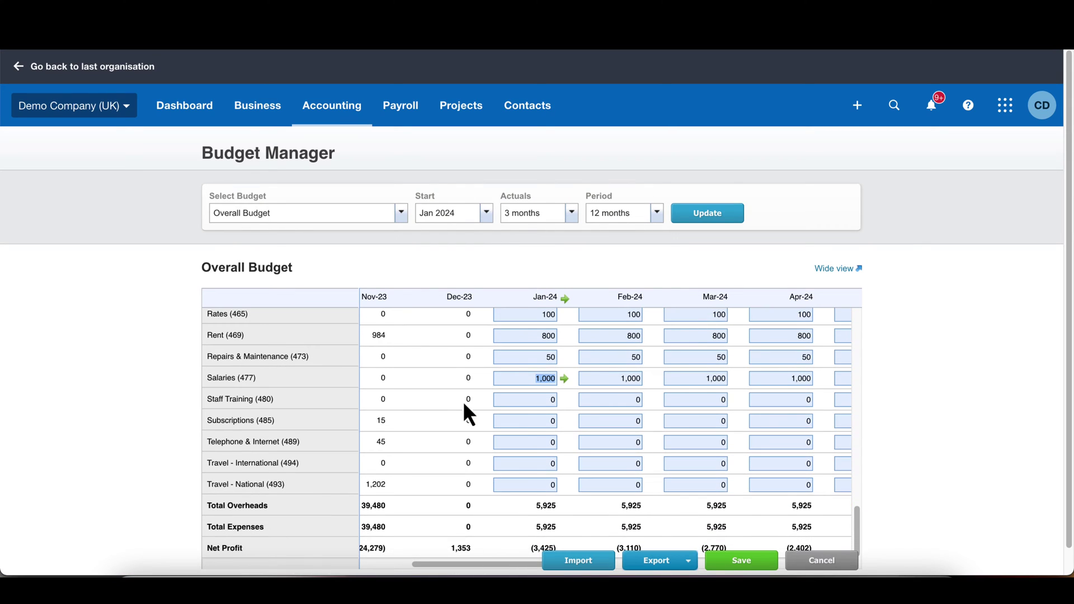
{"action": "left_click", "coordinate": [515, 400]}
{"action": "type", "text": "100"}
{"action": "left_click", "coordinate": [564, 400]}
{"action": "left_click", "coordinate": [541, 367]}
Step: Budget 50 for Subscriptions (485) in Jan-24 and apply it as a fixed amount to each following month
{"action": "scroll", "coordinate": [468, 401], "scroll_direction": "down", "scroll_amount": 1}
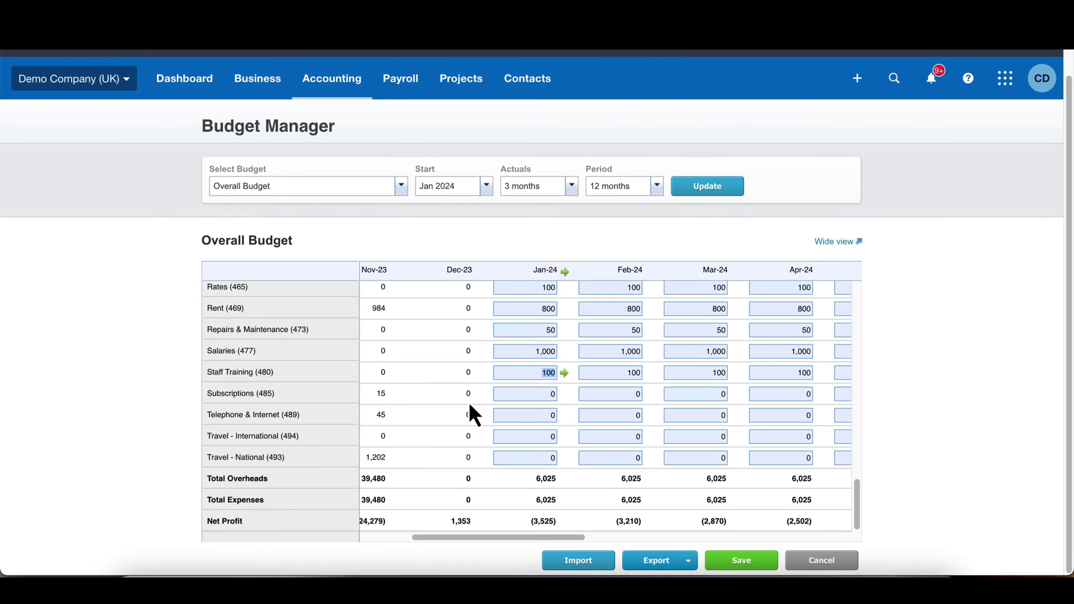
{"action": "left_click", "coordinate": [532, 391]}
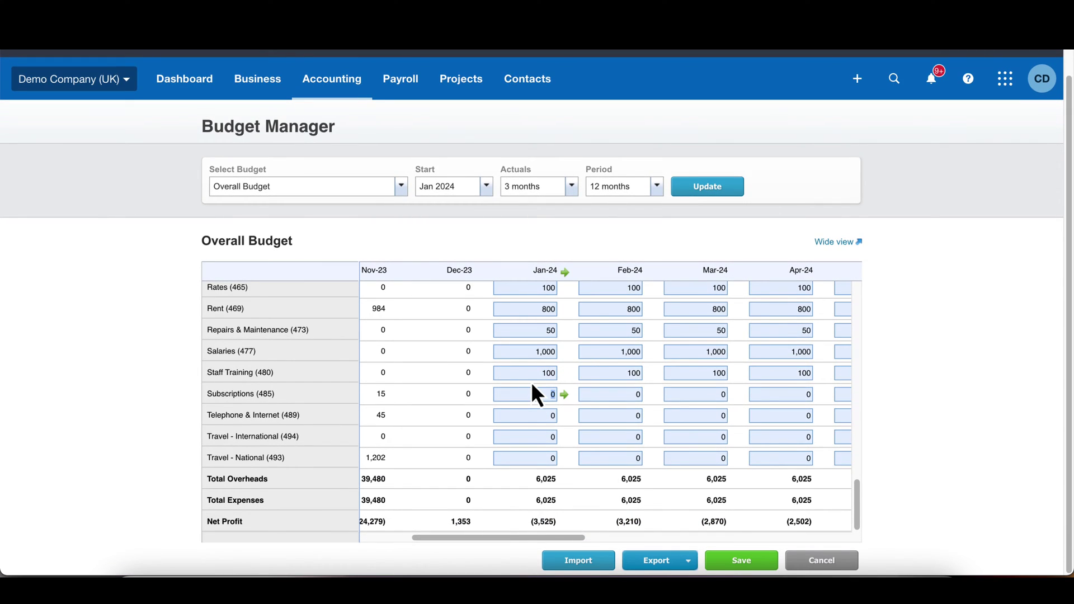
{"action": "left_click", "coordinate": [565, 395]}
{"action": "left_click", "coordinate": [546, 366]}
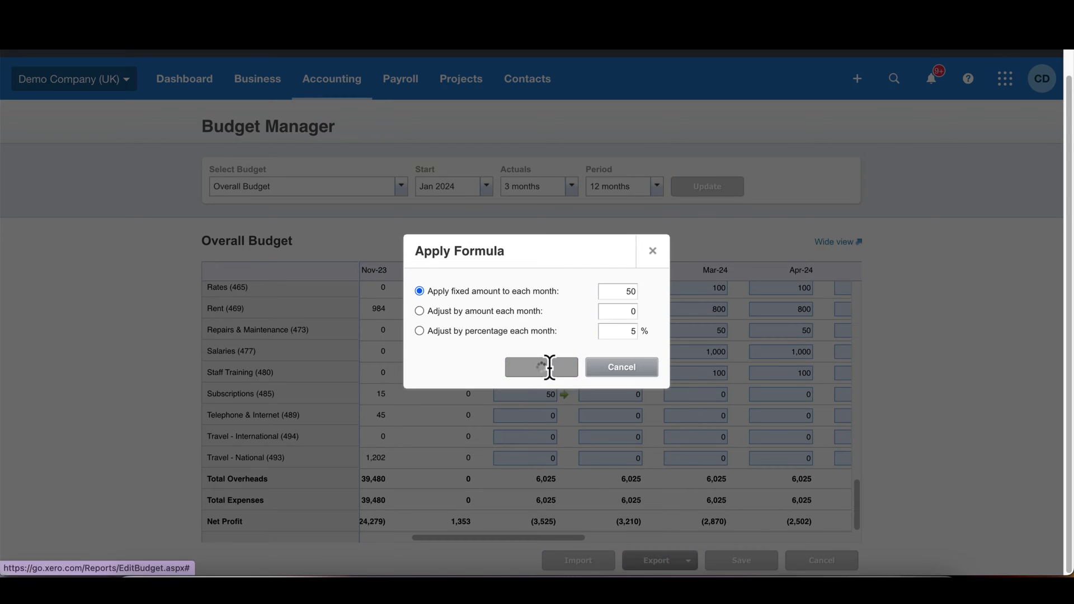
Step: Budget 50 for Telephone & Internet (489) in Jan-24 and apply it as a fixed amount to each following month
{"action": "left_click", "coordinate": [516, 416]}
{"action": "type", "text": "50"}
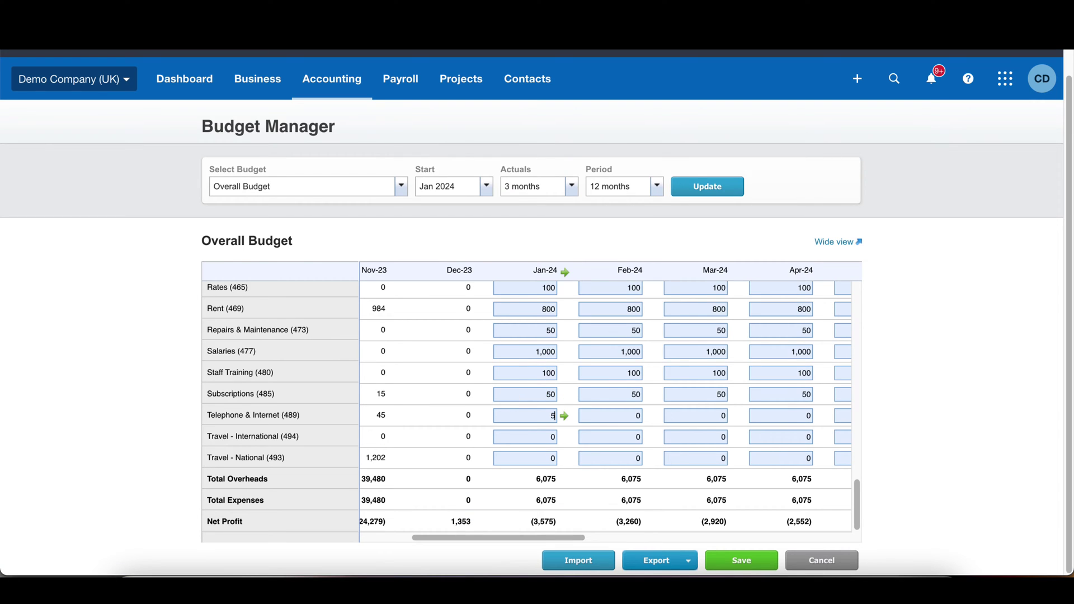
{"action": "left_click", "coordinate": [564, 417]}
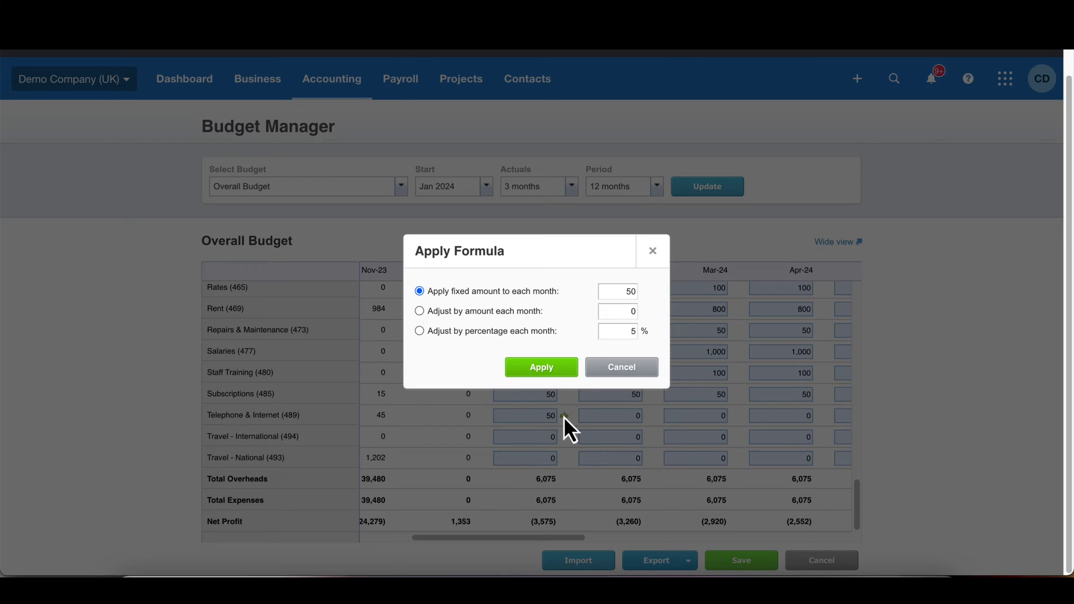
{"action": "left_click", "coordinate": [547, 368]}
Step: Budget 100 for Travel - National (493) in Jan-24 and apply it as a fixed amount to each following month
{"action": "left_click", "coordinate": [524, 458]}
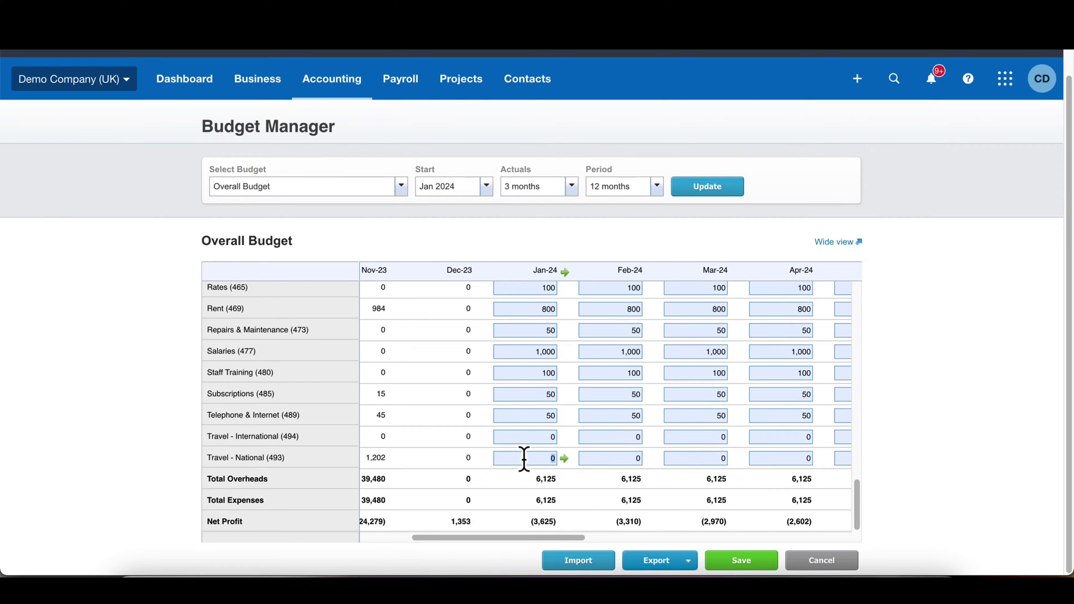
{"action": "type", "text": "100"}
{"action": "left_click", "coordinate": [564, 460]}
{"action": "left_click", "coordinate": [563, 374]}
{"action": "left_click", "coordinate": [540, 526]}
Step: Set Sales (200) to 12,000 in Jan-24 and adjust the following months by 5% each month
{"action": "scroll", "coordinate": [519, 518], "scroll_direction": "up", "scroll_amount": 15}
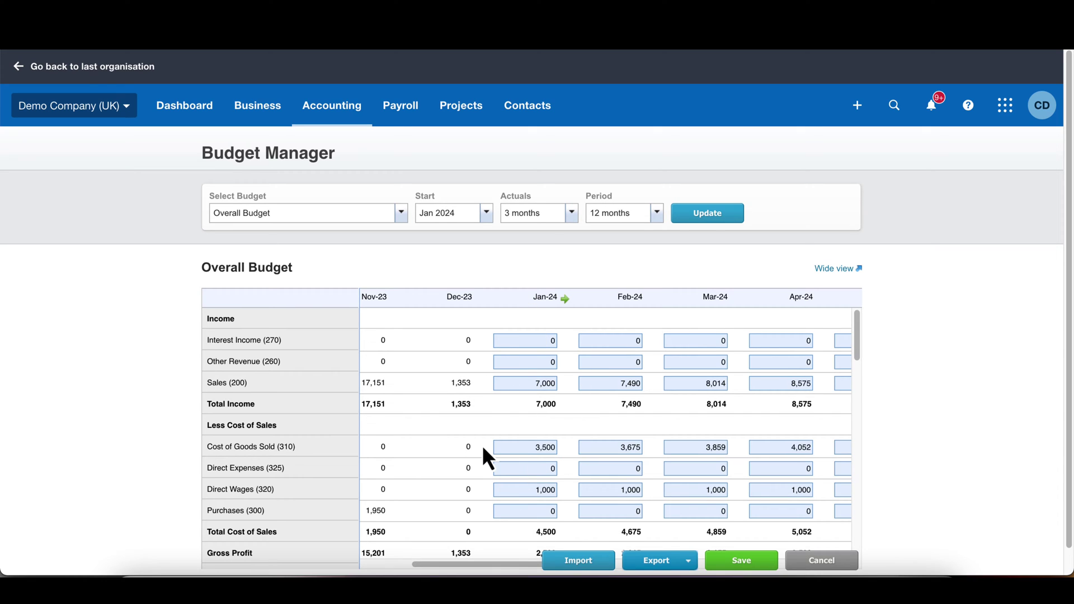
{"action": "scroll", "coordinate": [483, 450], "scroll_direction": "down", "scroll_amount": 1}
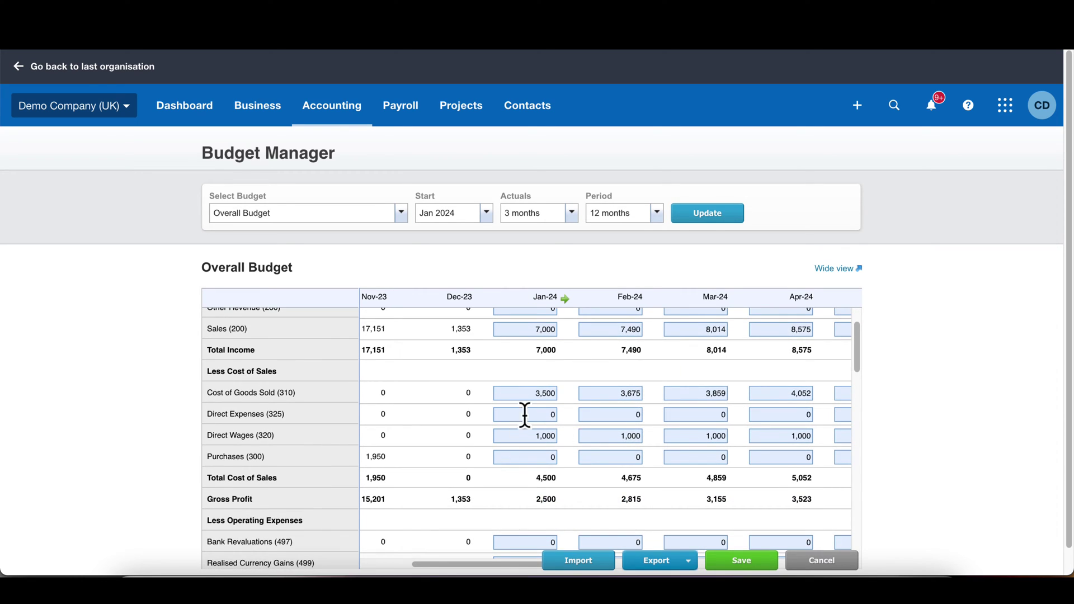
{"action": "scroll", "coordinate": [465, 395], "scroll_direction": "down", "scroll_amount": 10}
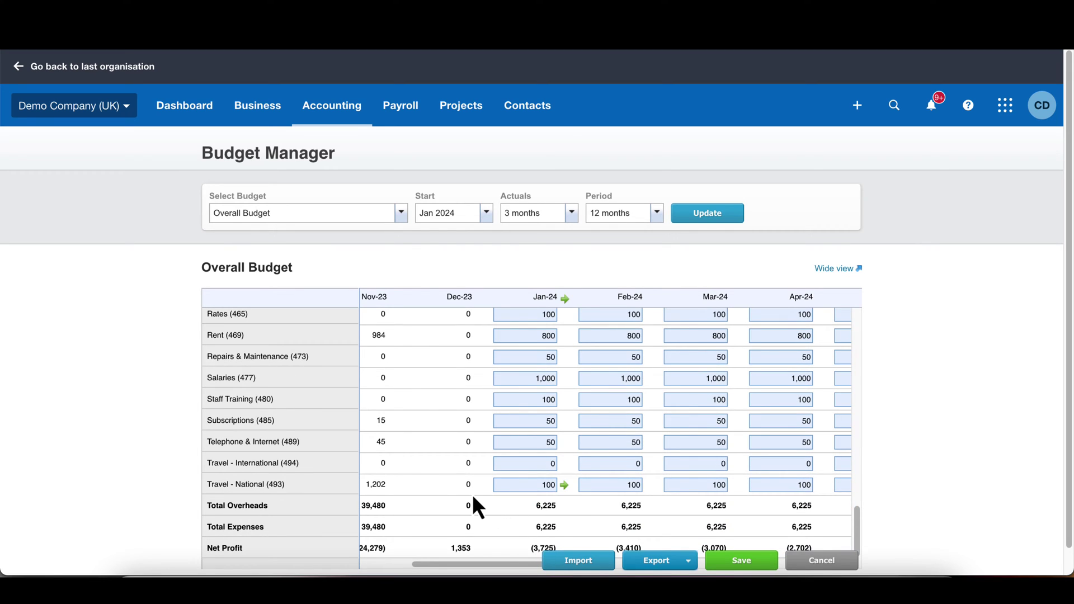
{"action": "scroll", "coordinate": [474, 498], "scroll_direction": "up", "scroll_amount": 15}
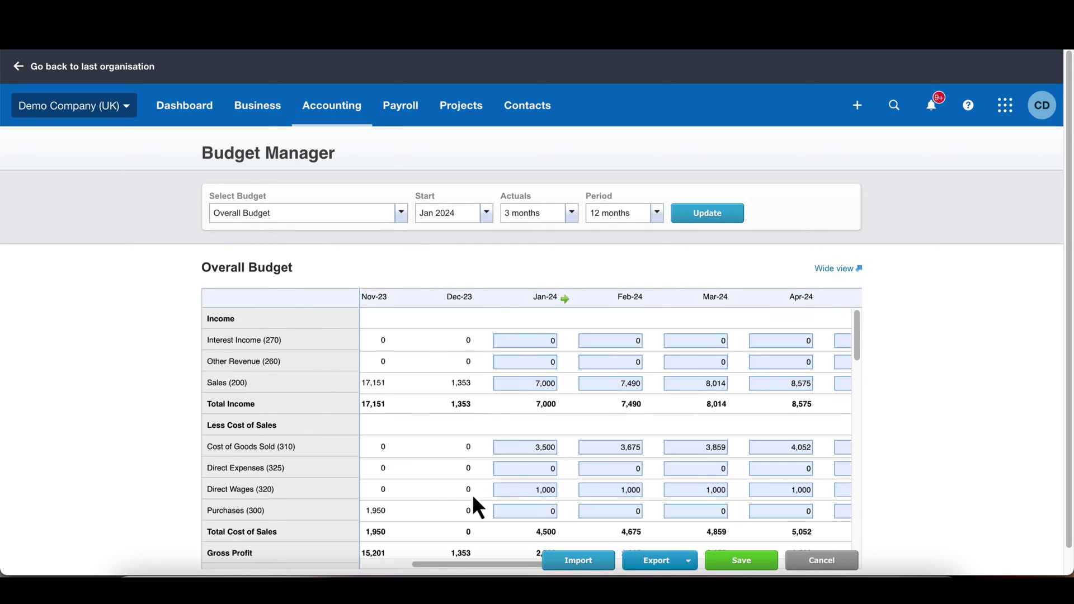
{"action": "left_click", "coordinate": [516, 383]}
{"action": "type", "text": "12,000"}
{"action": "left_click", "coordinate": [564, 384]}
{"action": "left_click", "coordinate": [525, 335]}
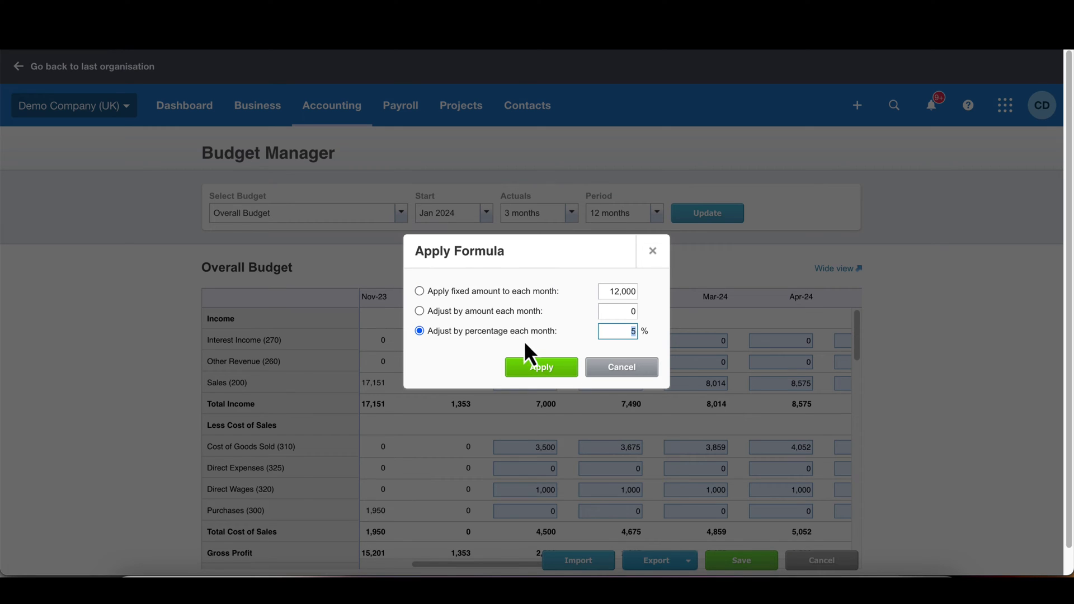
{"action": "type", "text": "5"}
{"action": "left_click", "coordinate": [533, 368]}
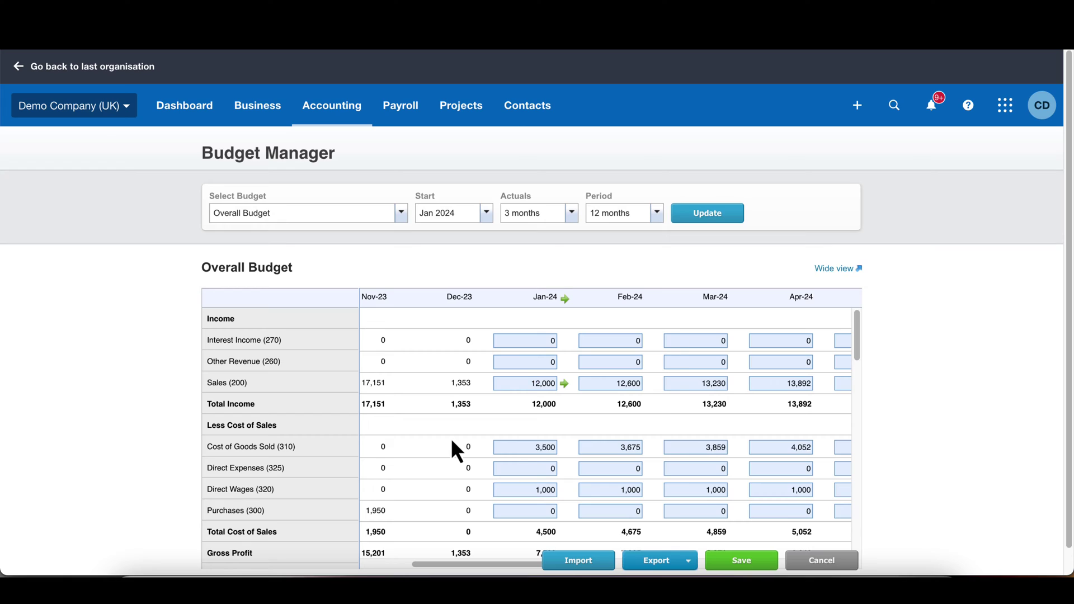
Step: Set Cost of Goods Sold (310) to 5,000 in Jan-24 and adjust the following months by 5% each month
{"action": "left_click", "coordinate": [514, 450]}
{"action": "type", "text": "5,000"}
{"action": "left_click", "coordinate": [563, 448]}
{"action": "left_click", "coordinate": [509, 333]}
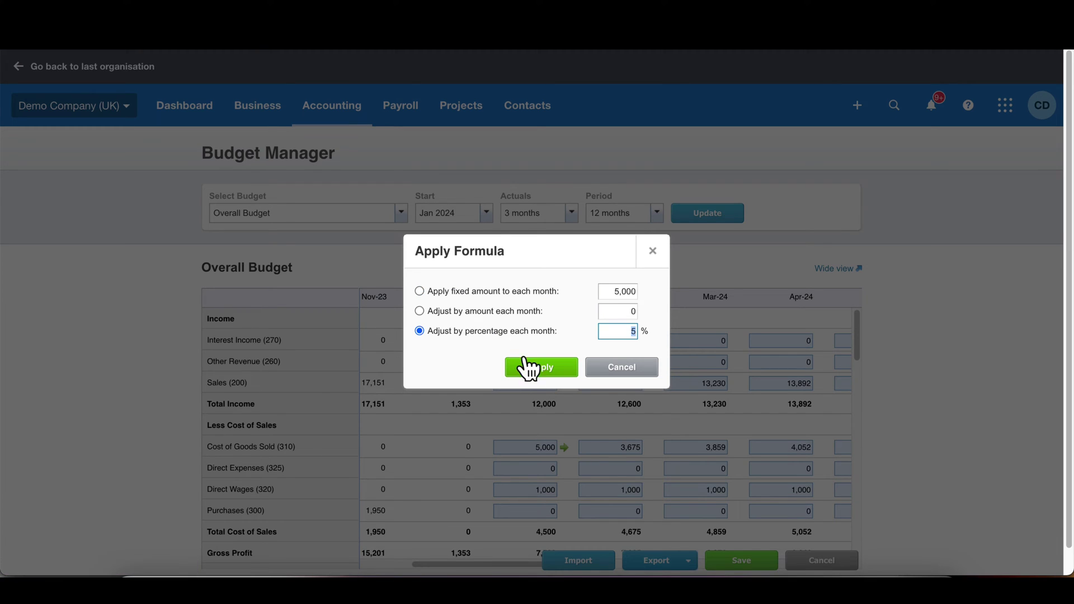
{"action": "left_click", "coordinate": [526, 364]}
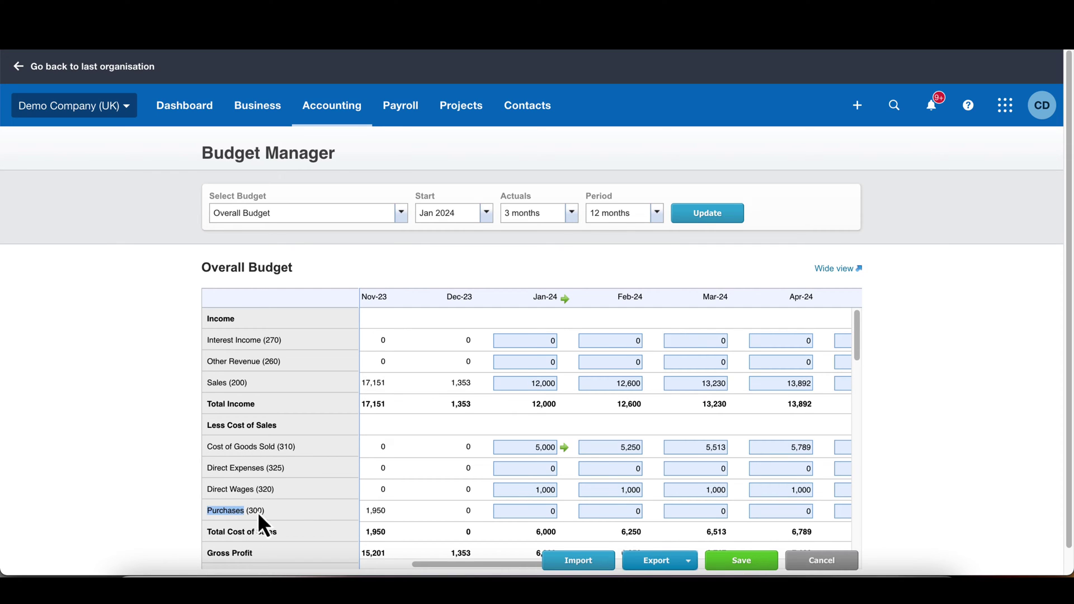
{"action": "left_click", "coordinate": [307, 511]}
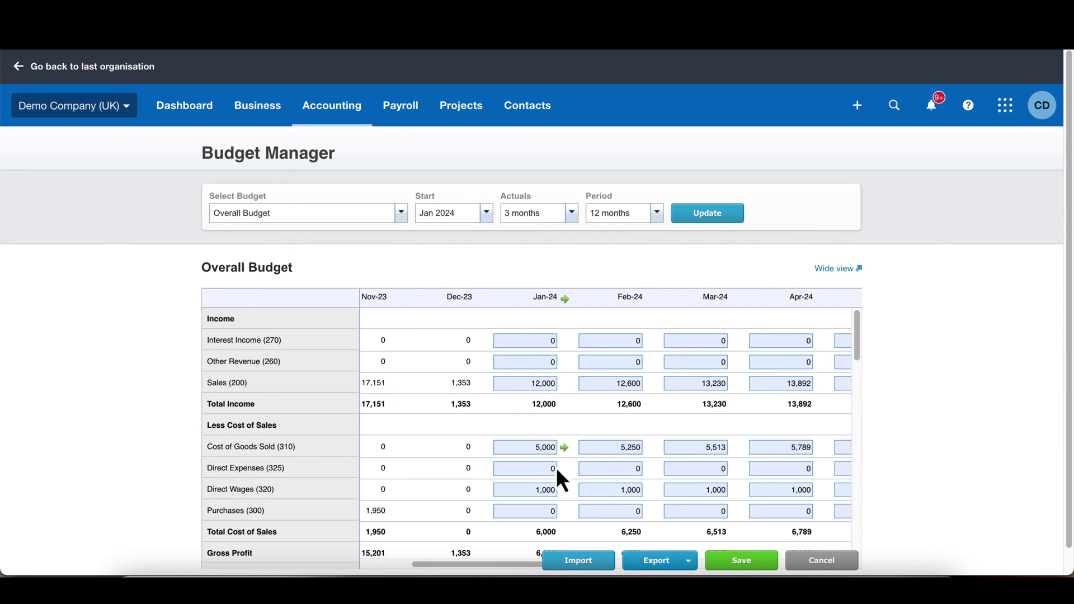
Step: Set Direct Wages (320) to 1,500 in Jan-24 and apply it as a fixed amount to each following month
{"action": "scroll", "coordinate": [448, 442], "scroll_direction": "down", "scroll_amount": 3}
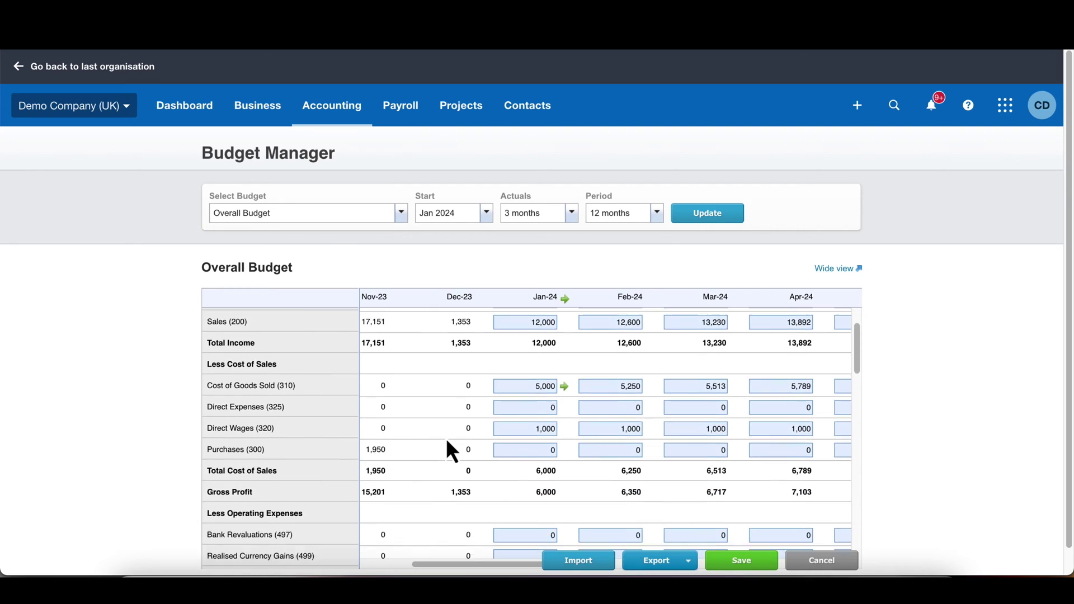
{"action": "scroll", "coordinate": [447, 442], "scroll_direction": "down", "scroll_amount": 5}
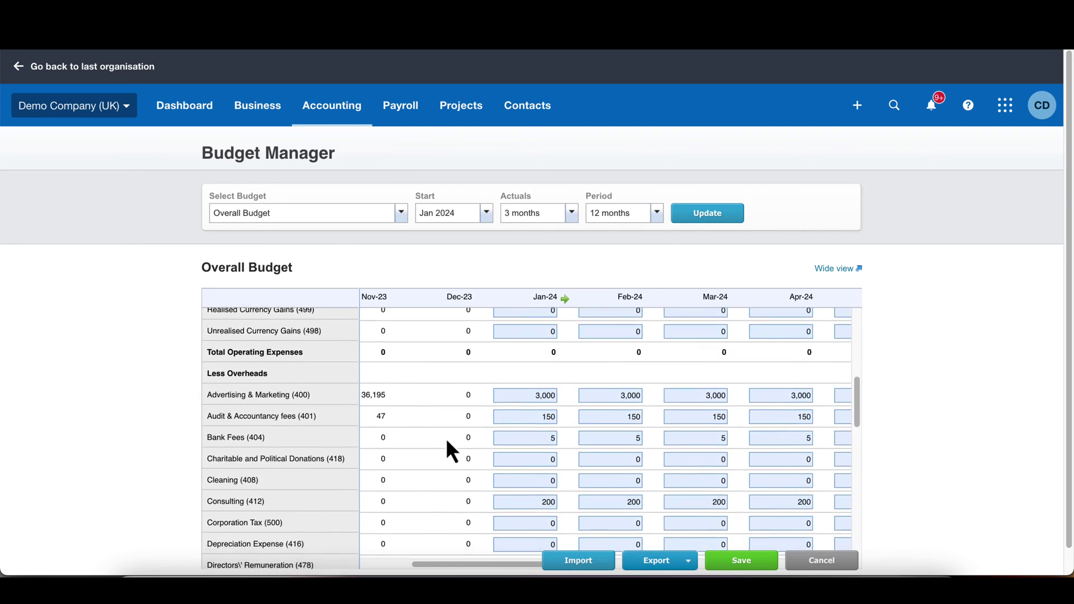
{"action": "scroll", "coordinate": [445, 438], "scroll_direction": "up", "scroll_amount": 5}
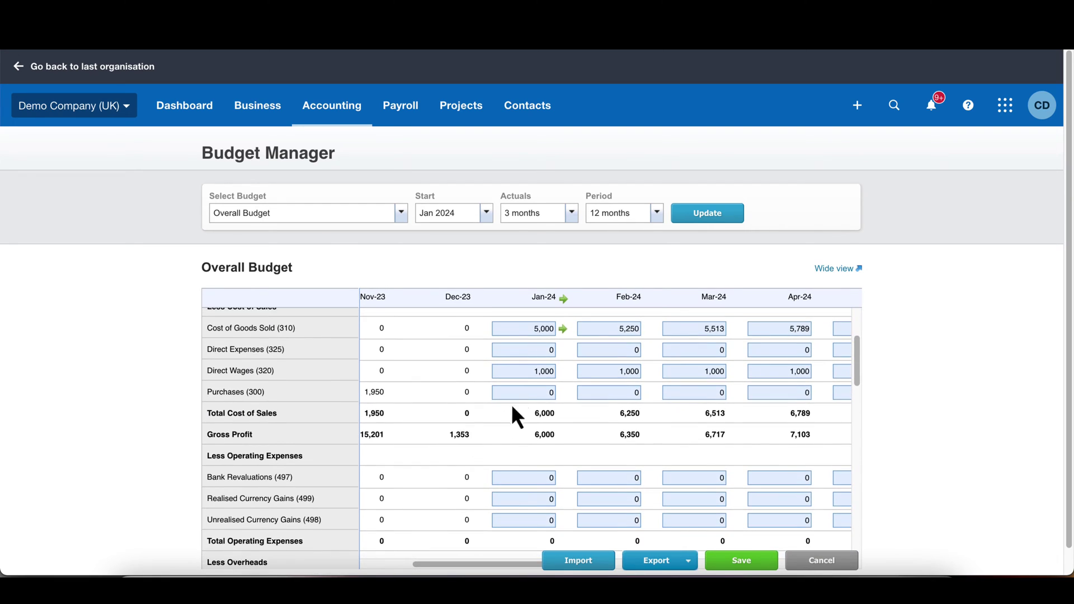
{"action": "left_click", "coordinate": [526, 373]}
{"action": "type", "text": "1500"}
{"action": "left_click", "coordinate": [562, 372]}
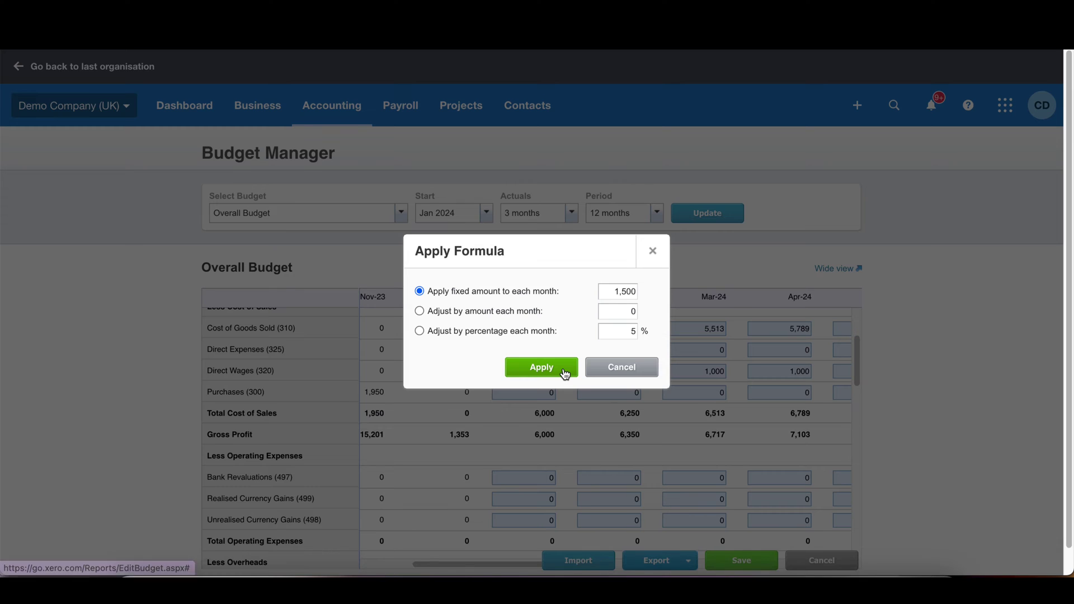
{"action": "left_click", "coordinate": [551, 374]}
Step: Raise Direct Wages (320) to 2,000 from Jun-24 and apply it as a fixed amount to each month after that
{"action": "key", "text": "Tab"}
{"action": "key", "text": "Tab"}
{"action": "key", "text": "Tab"}
{"action": "key", "text": "Tab"}
{"action": "key", "text": "Tab"}
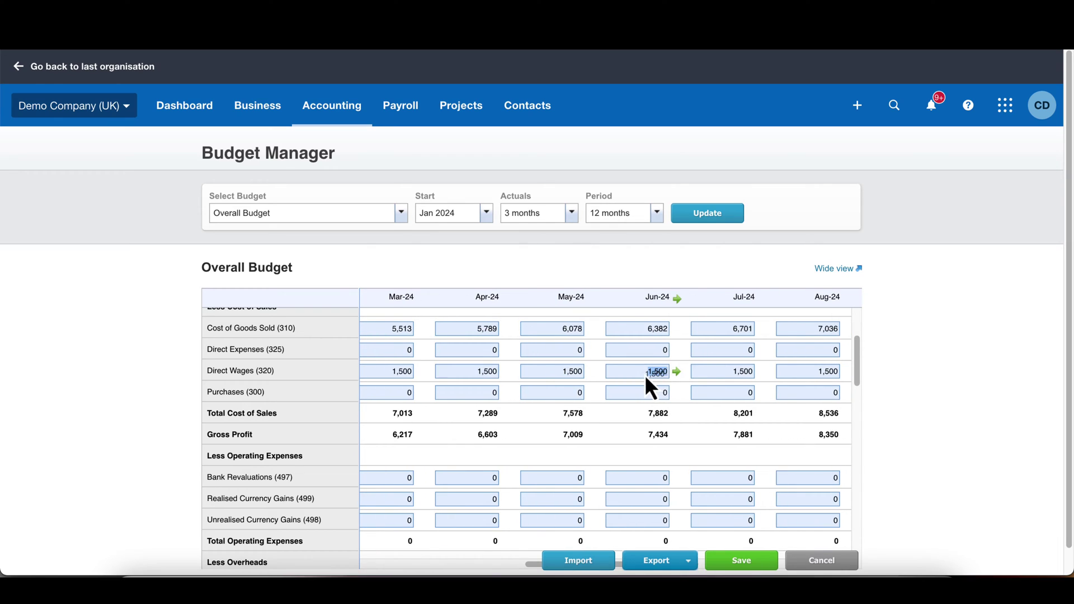
{"action": "type", "text": "2000"}
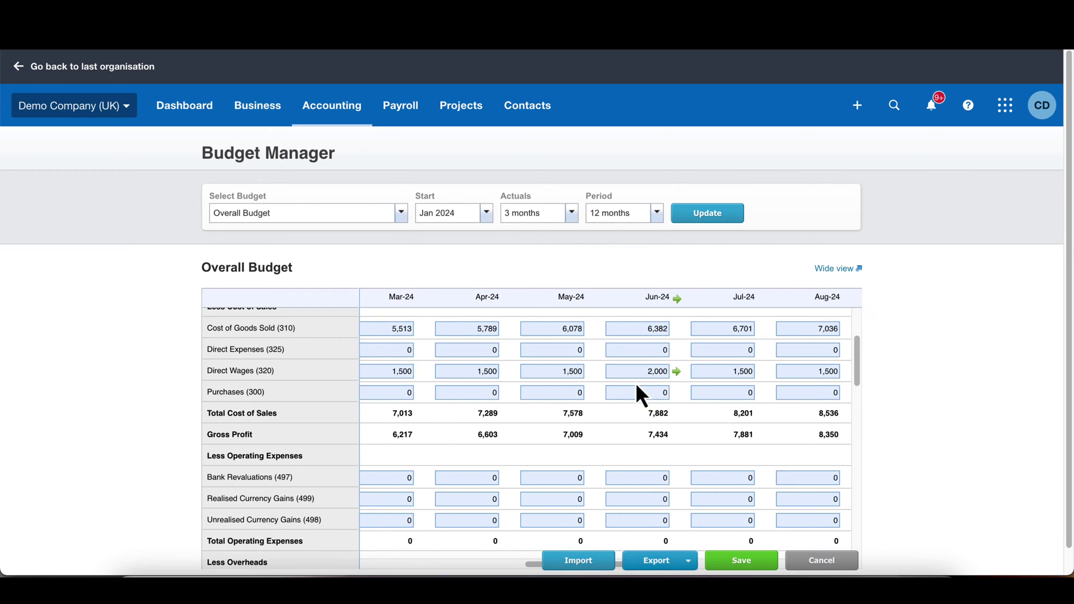
{"action": "left_click", "coordinate": [677, 372]}
{"action": "left_click", "coordinate": [618, 368]}
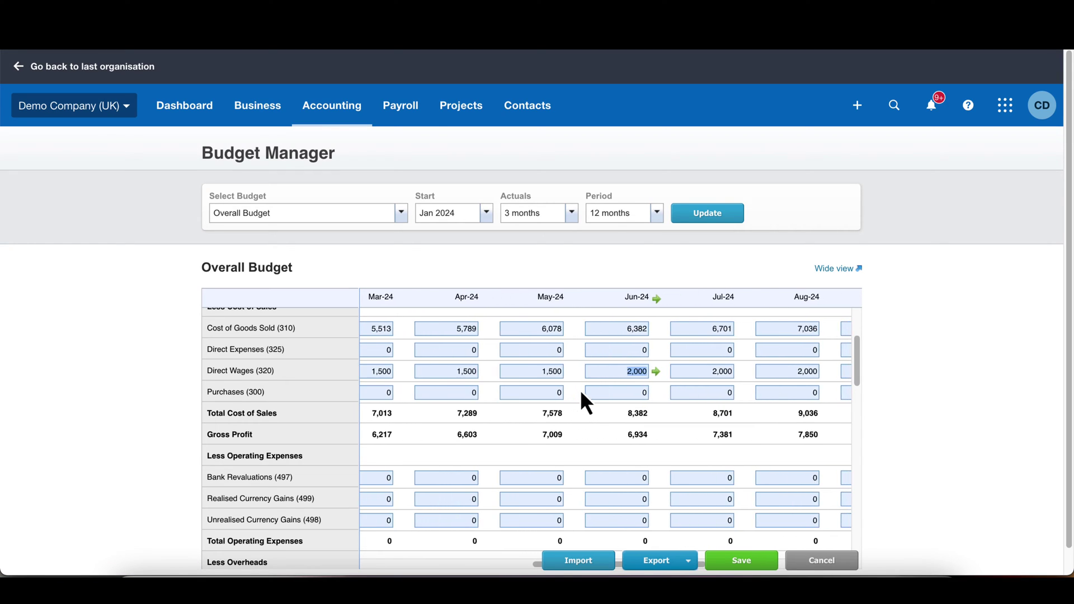
Step: Set Advertising & Marketing (400) to 3,500 in Jan-24 and apply it as a fixed amount to each following month
{"action": "scroll", "coordinate": [579, 390], "scroll_direction": "down", "scroll_amount": 2}
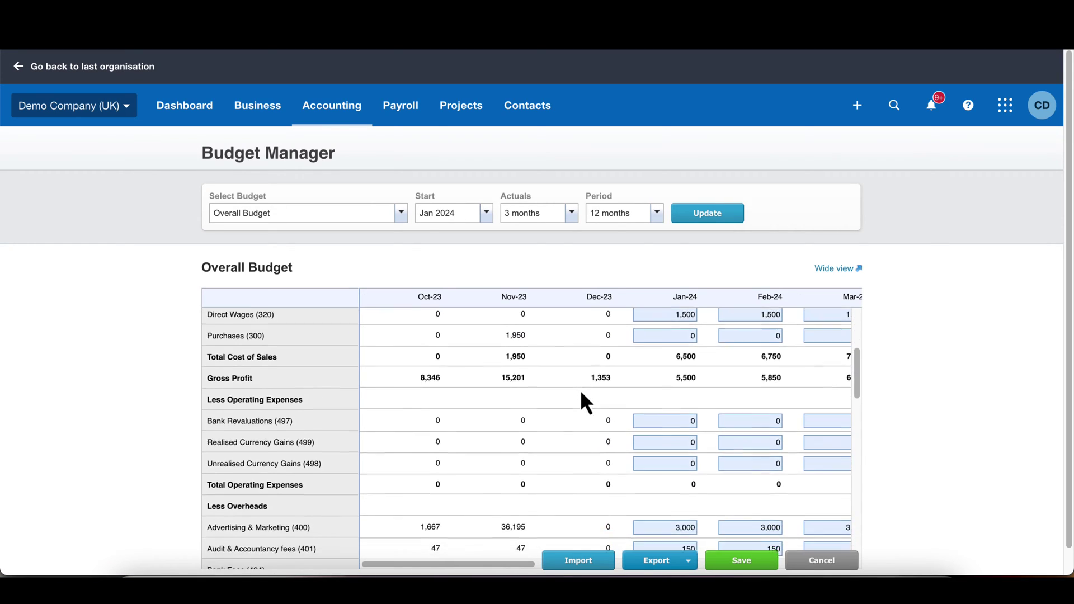
{"action": "scroll", "coordinate": [580, 393], "scroll_direction": "down", "scroll_amount": 2}
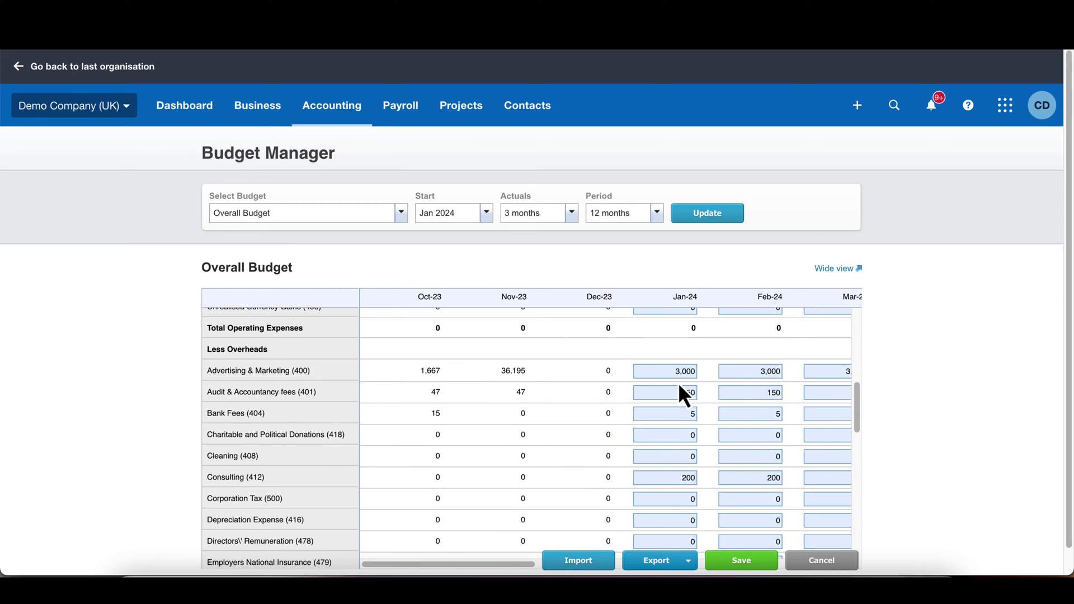
{"action": "left_click", "coordinate": [664, 370]}
{"action": "type", "text": "3,500"}
{"action": "left_click", "coordinate": [704, 373]}
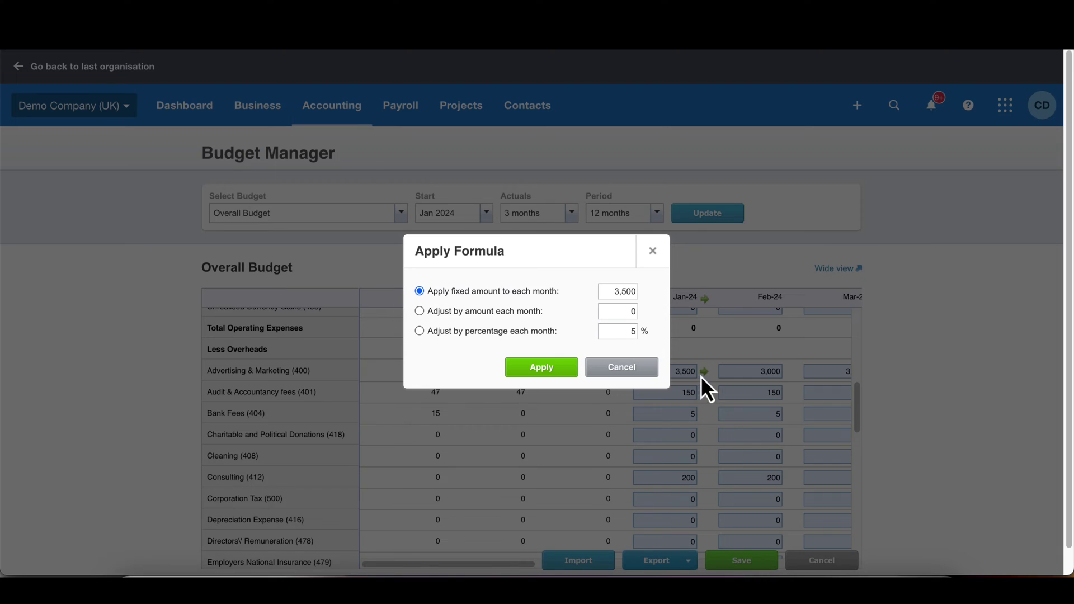
{"action": "left_click", "coordinate": [541, 367]}
Step: Review the overhead lines and the budgeted net profit month by month from Jan-24 to Dec-24
{"action": "scroll", "coordinate": [556, 372], "scroll_direction": "down", "scroll_amount": 10}
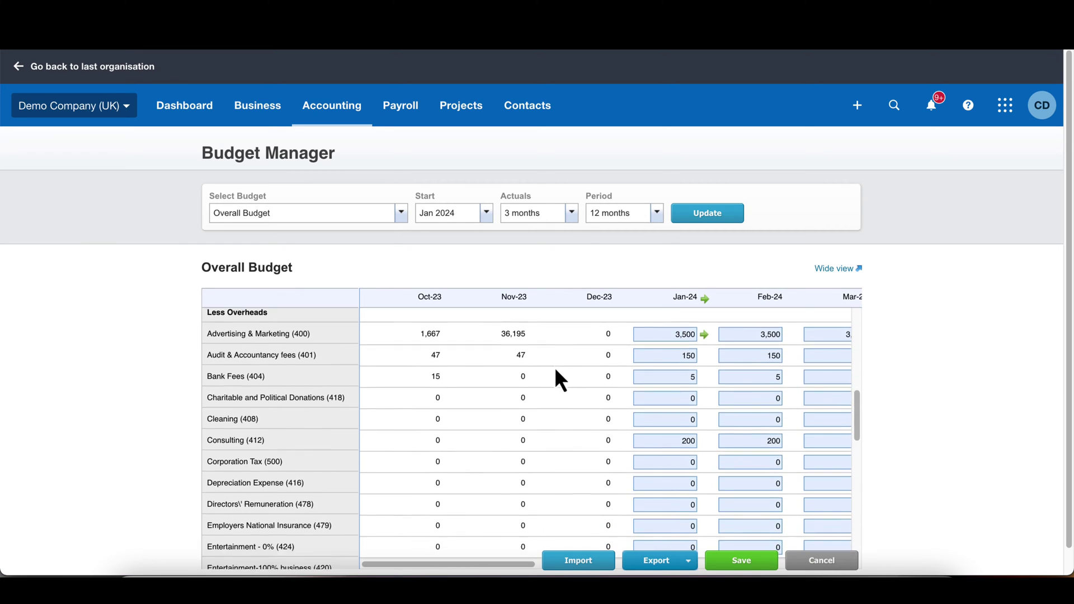
{"action": "scroll", "coordinate": [557, 371], "scroll_direction": "down", "scroll_amount": 8}
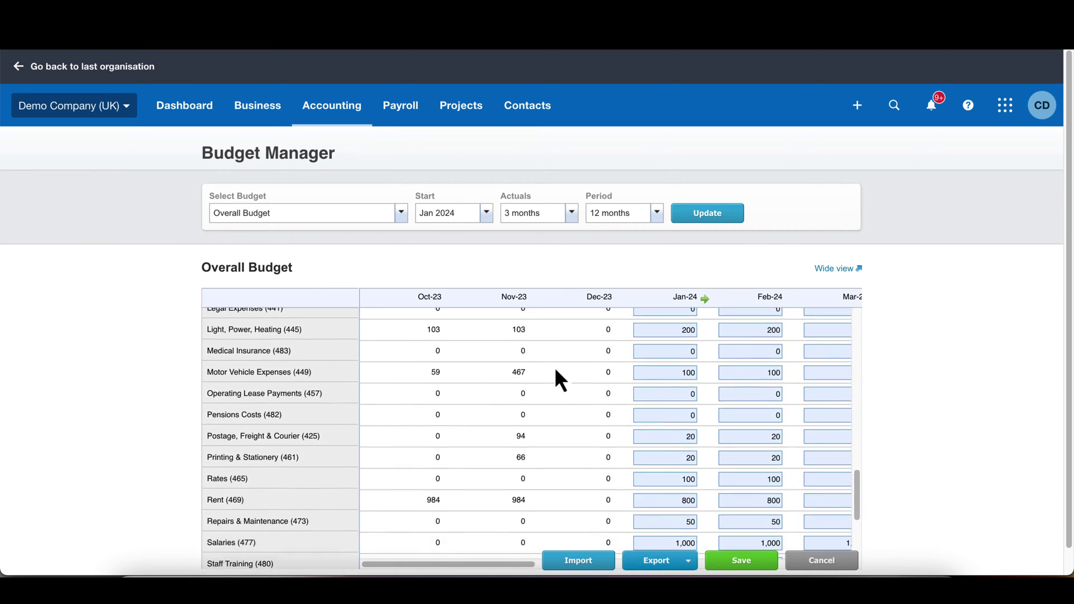
{"action": "scroll", "coordinate": [555, 371], "scroll_direction": "down", "scroll_amount": 1}
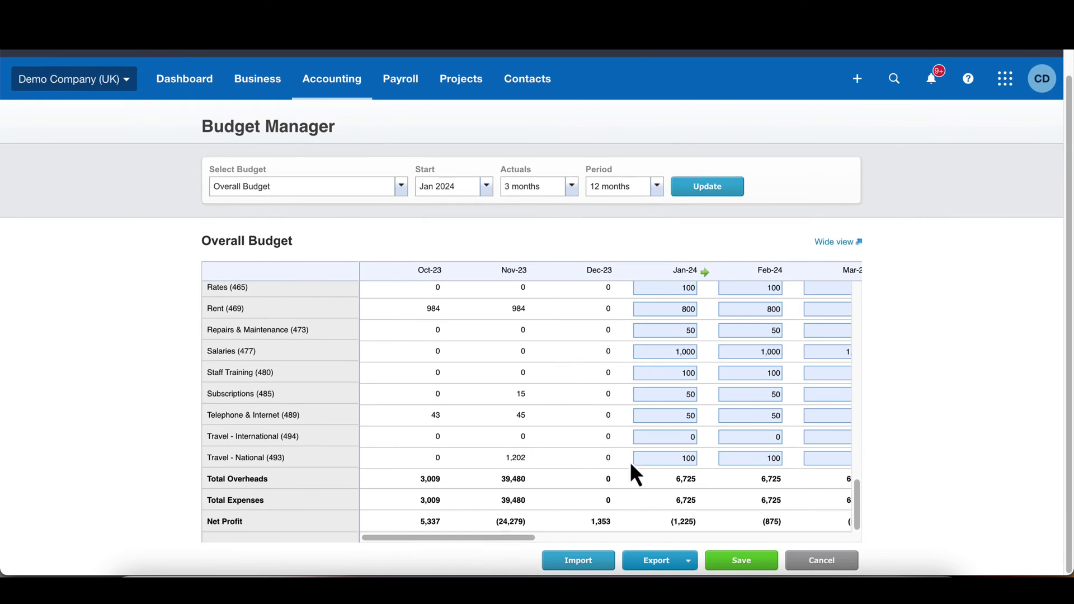
{"action": "scroll", "coordinate": [744, 527], "scroll_direction": "right", "scroll_amount": 3}
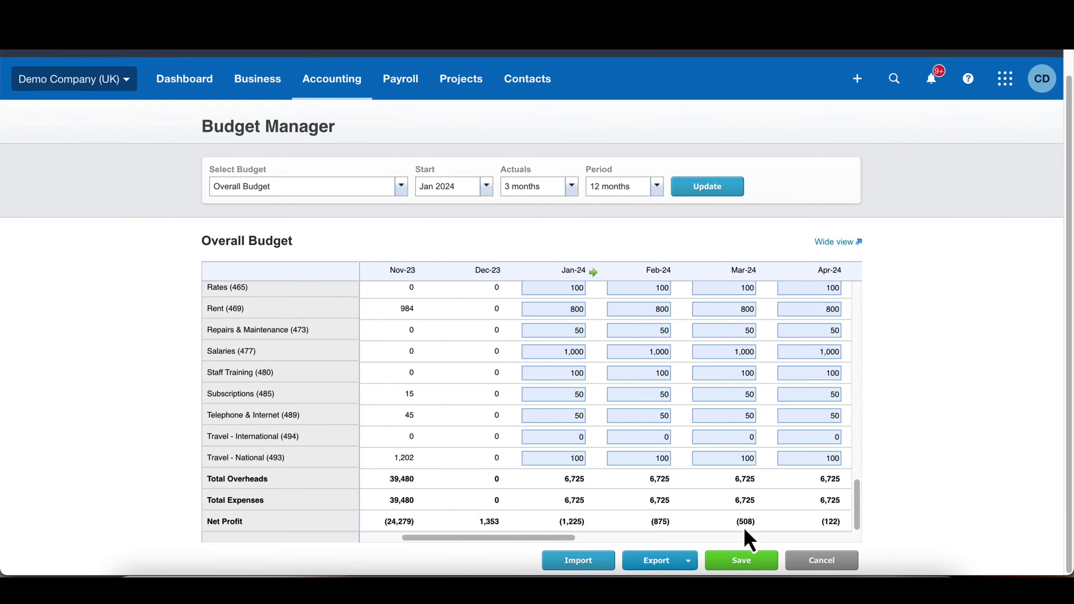
{"action": "scroll", "coordinate": [780, 524], "scroll_direction": "right", "scroll_amount": 6}
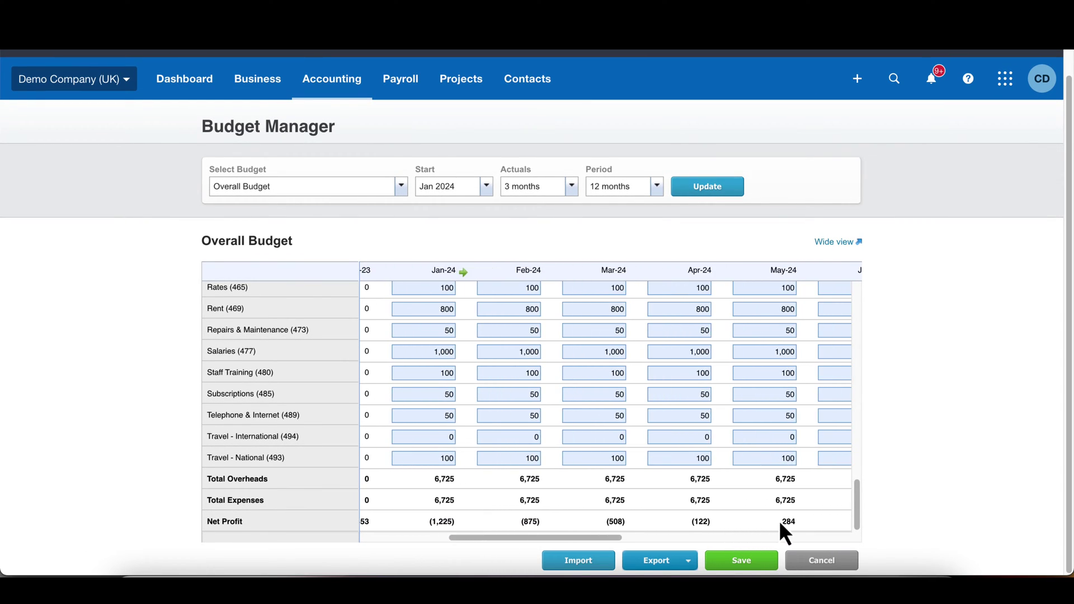
{"action": "scroll", "coordinate": [770, 526], "scroll_direction": "right", "scroll_amount": 6}
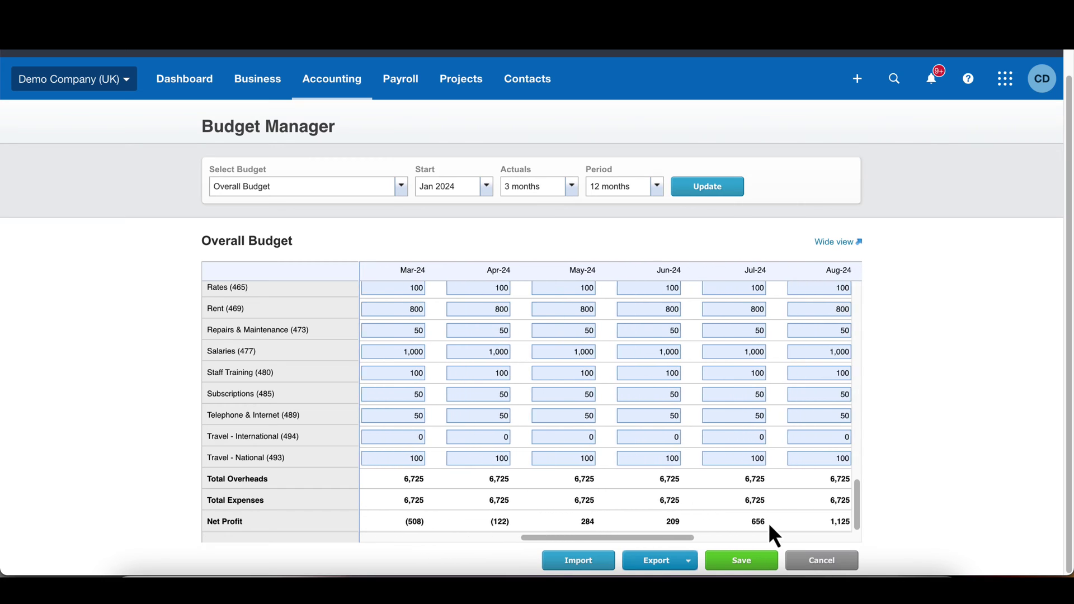
{"action": "scroll", "coordinate": [773, 535], "scroll_direction": "right", "scroll_amount": 2}
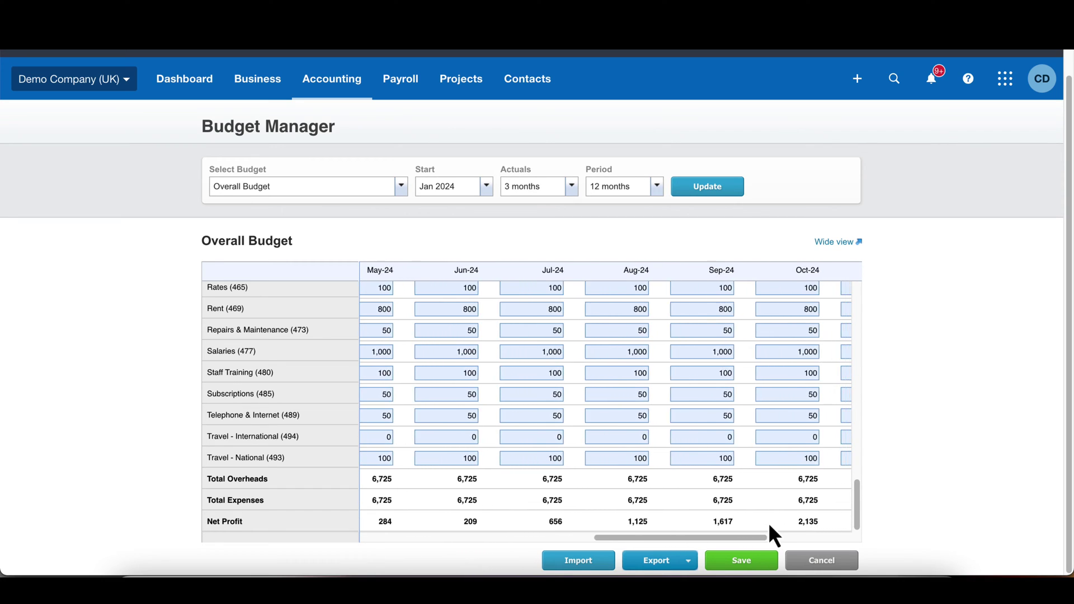
{"action": "scroll", "coordinate": [763, 516], "scroll_direction": "right", "scroll_amount": 3}
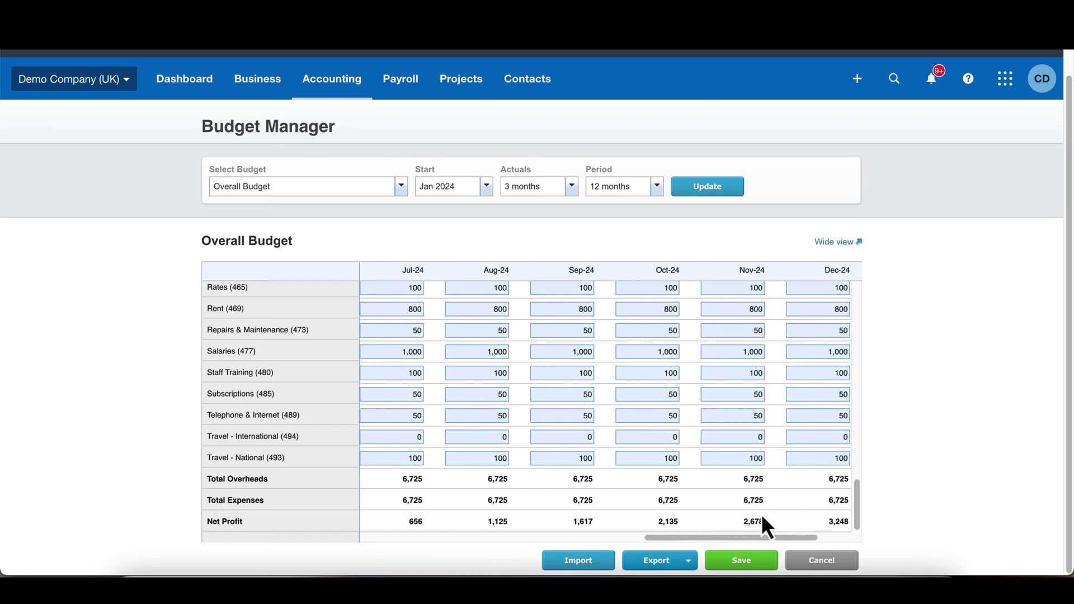
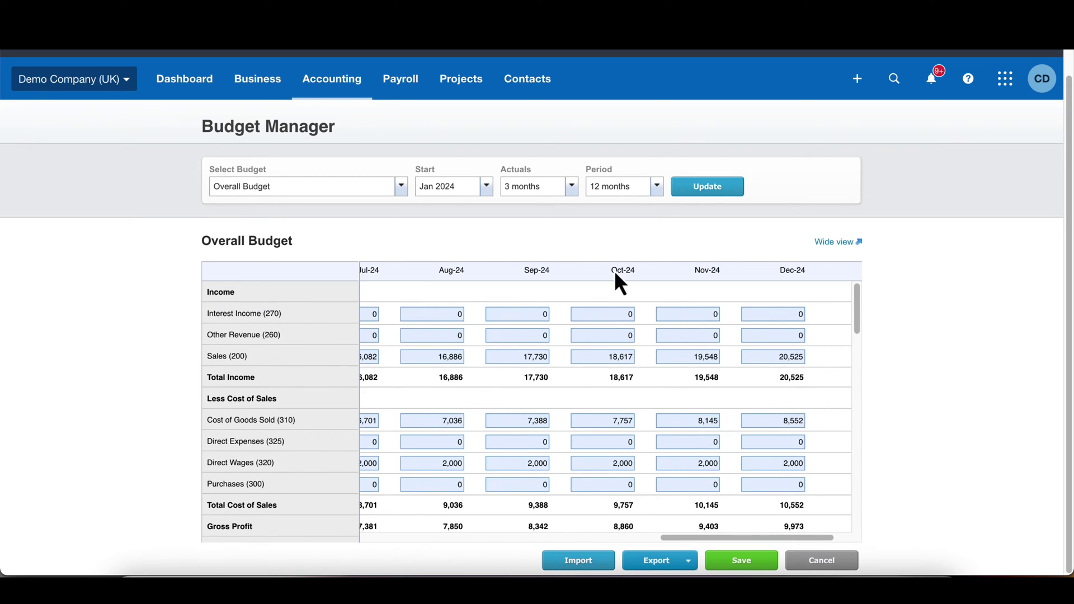
{"action": "double_click", "coordinate": [212, 127]}
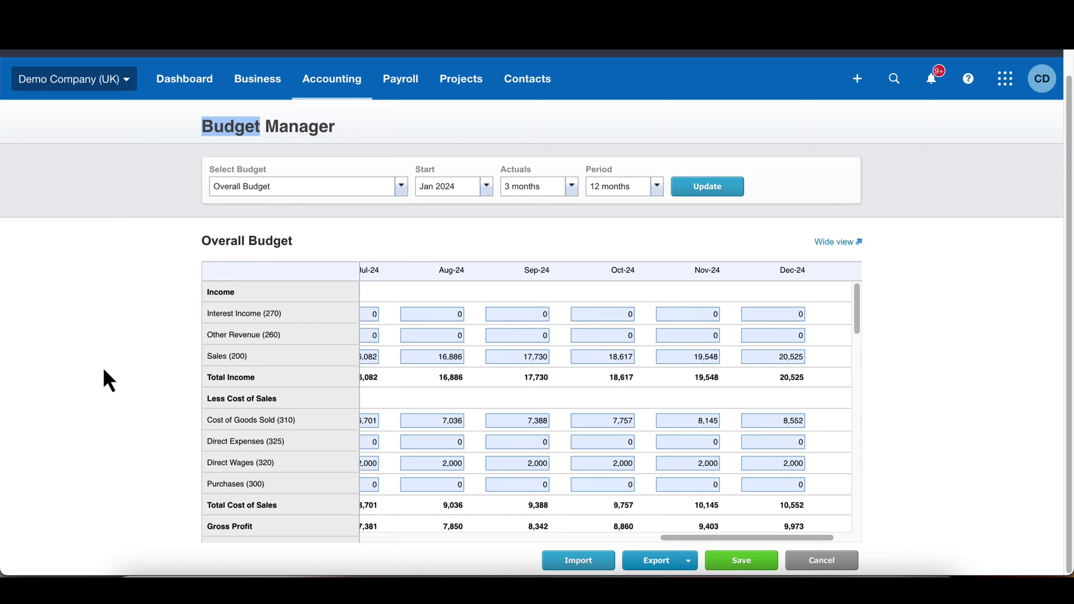
{"action": "left_click", "coordinate": [107, 403]}
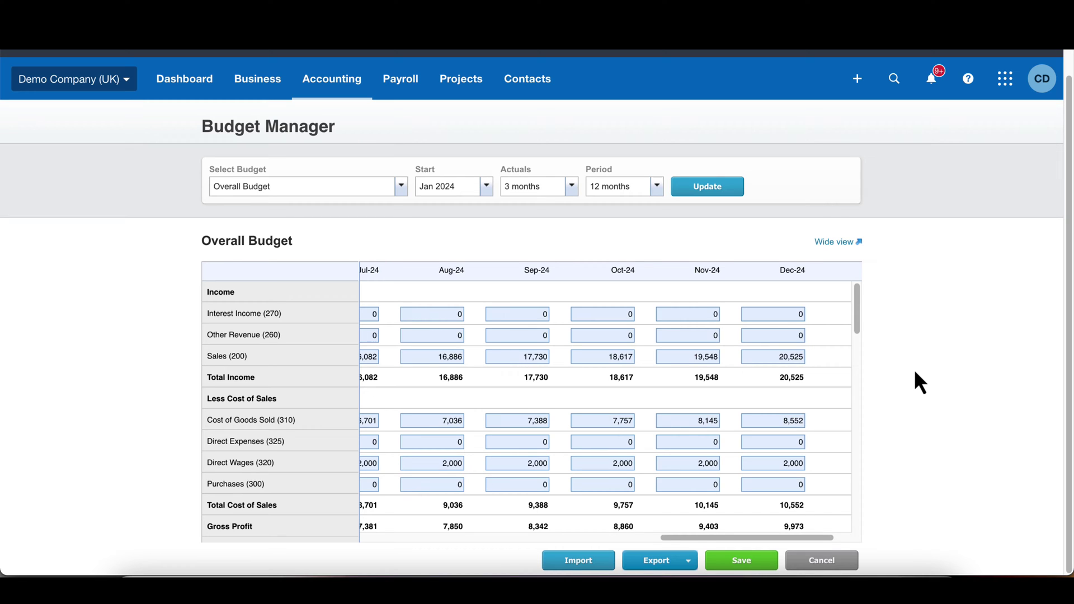
Step: Save the Overall Budget
{"action": "left_click", "coordinate": [745, 562]}
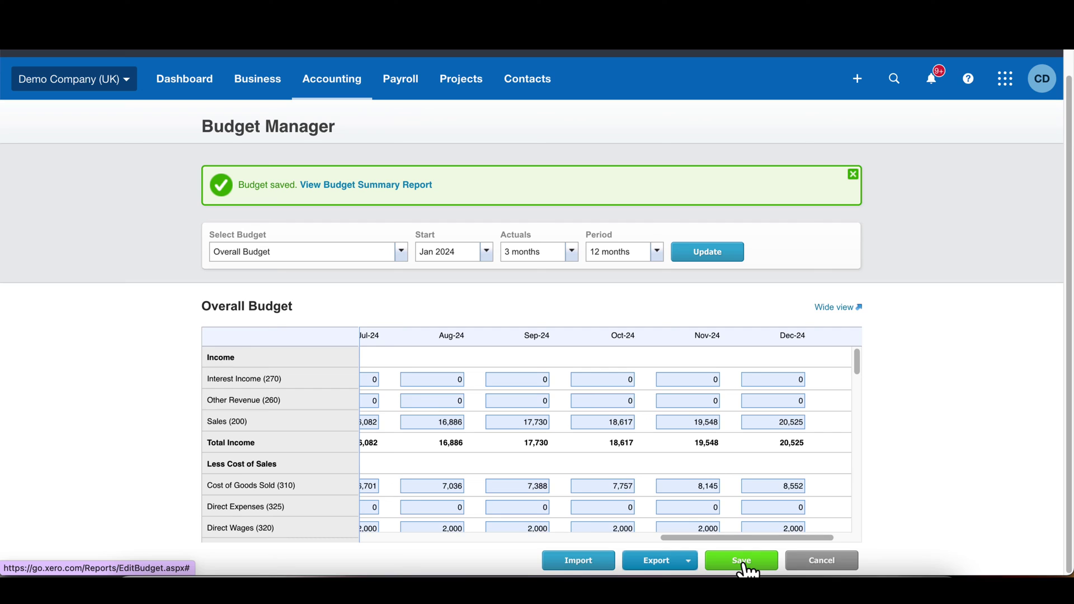
{"action": "scroll", "coordinate": [804, 381], "scroll_direction": "down", "scroll_amount": 3}
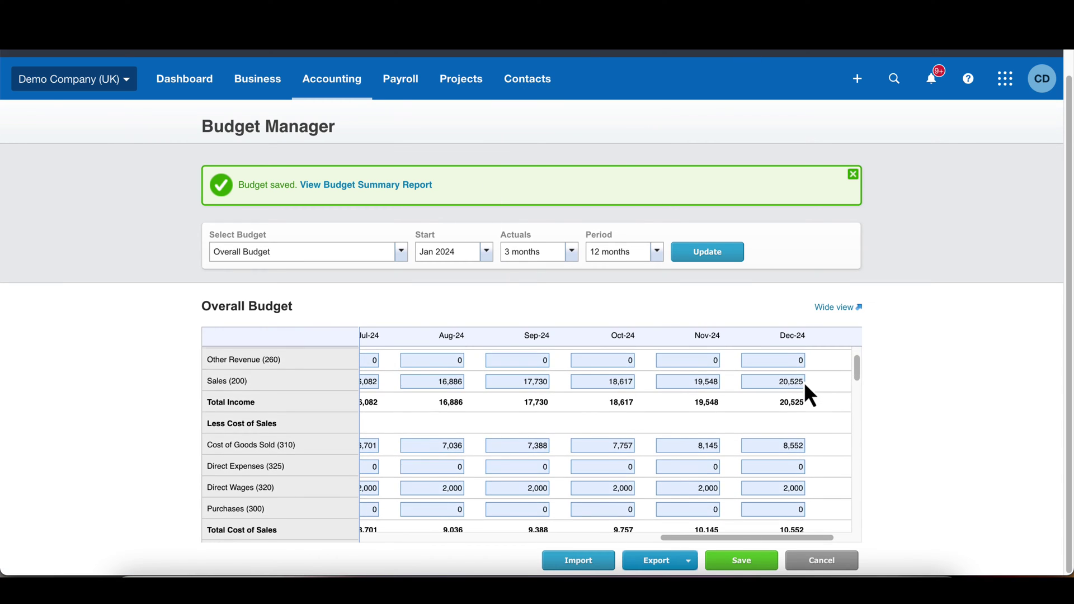
Step: Look at the file formats available for exporting the budget and open the Import a Budget page
{"action": "left_click", "coordinate": [677, 561]}
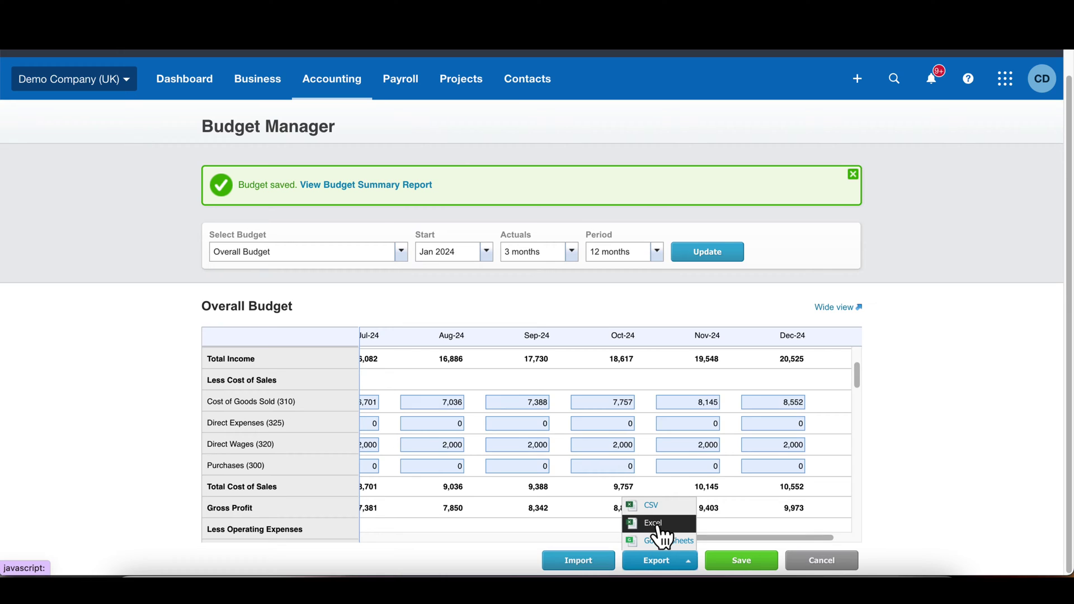
{"action": "left_click", "coordinate": [594, 566]}
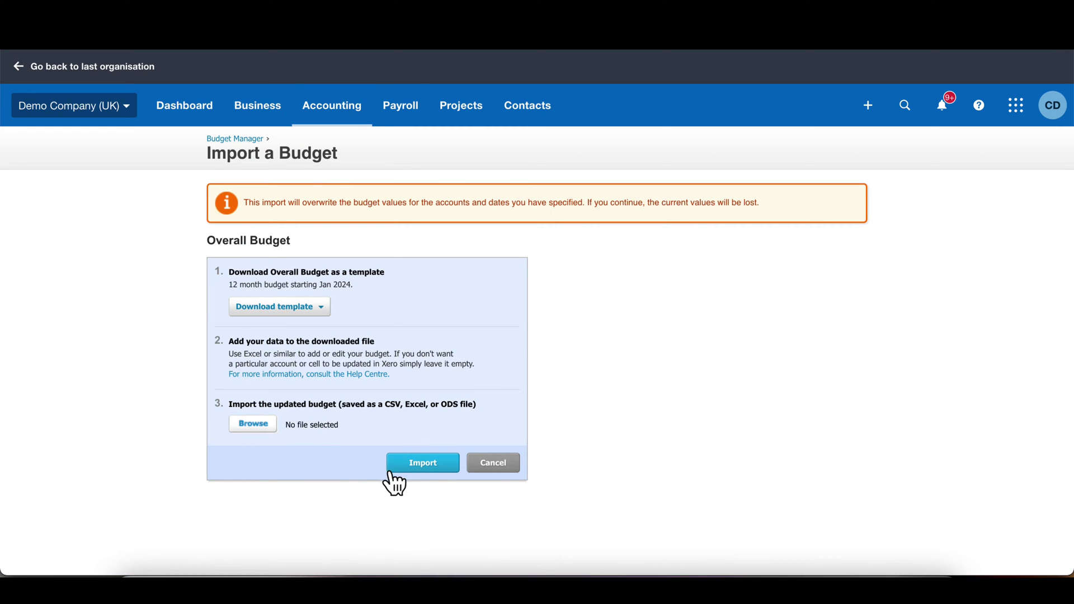
Step: Cancel the budget import and export the Overall Budget in Excel format
{"action": "left_click", "coordinate": [492, 463]}
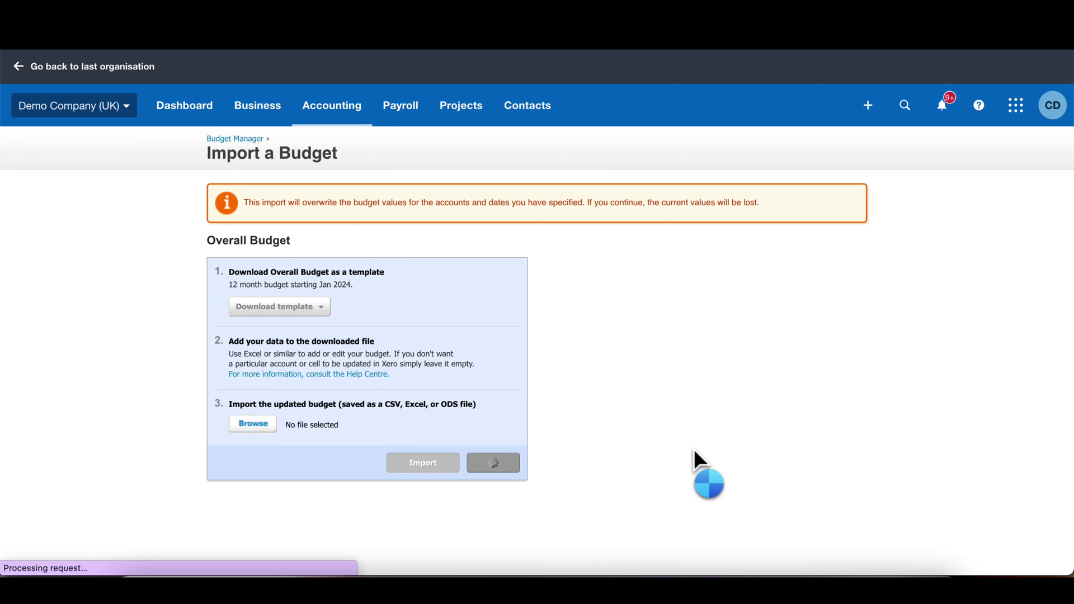
{"action": "scroll", "coordinate": [707, 384], "scroll_direction": "down", "scroll_amount": 1}
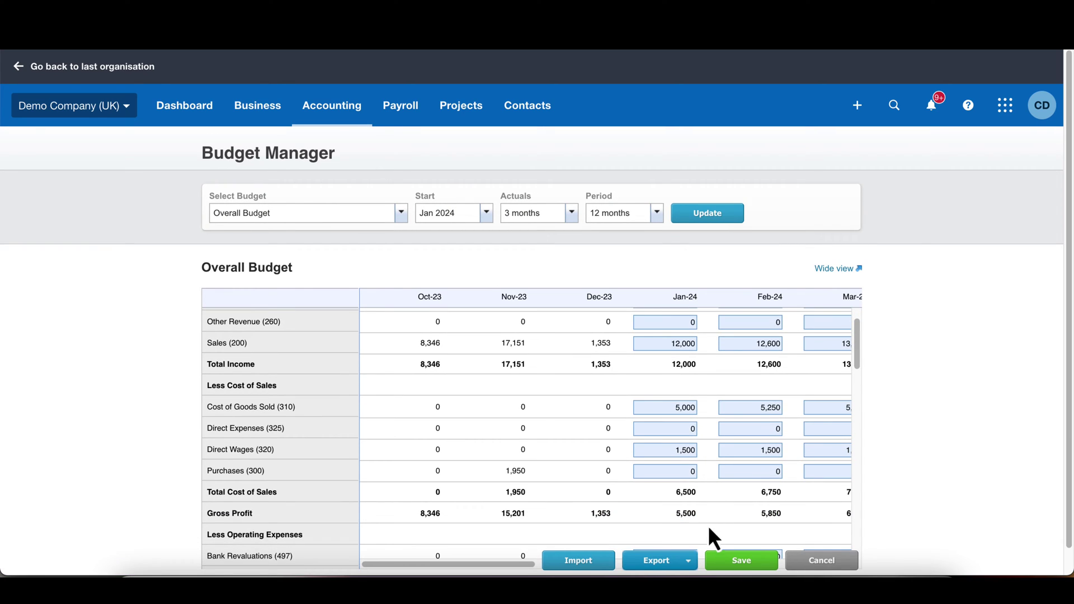
{"action": "left_click", "coordinate": [671, 562]}
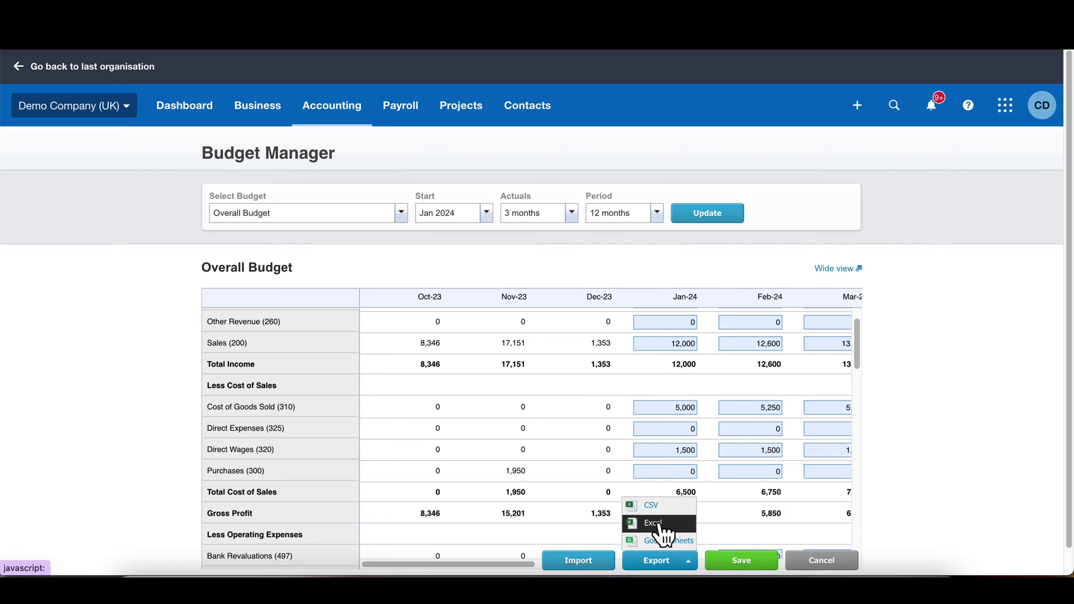
{"action": "left_click", "coordinate": [664, 534]}
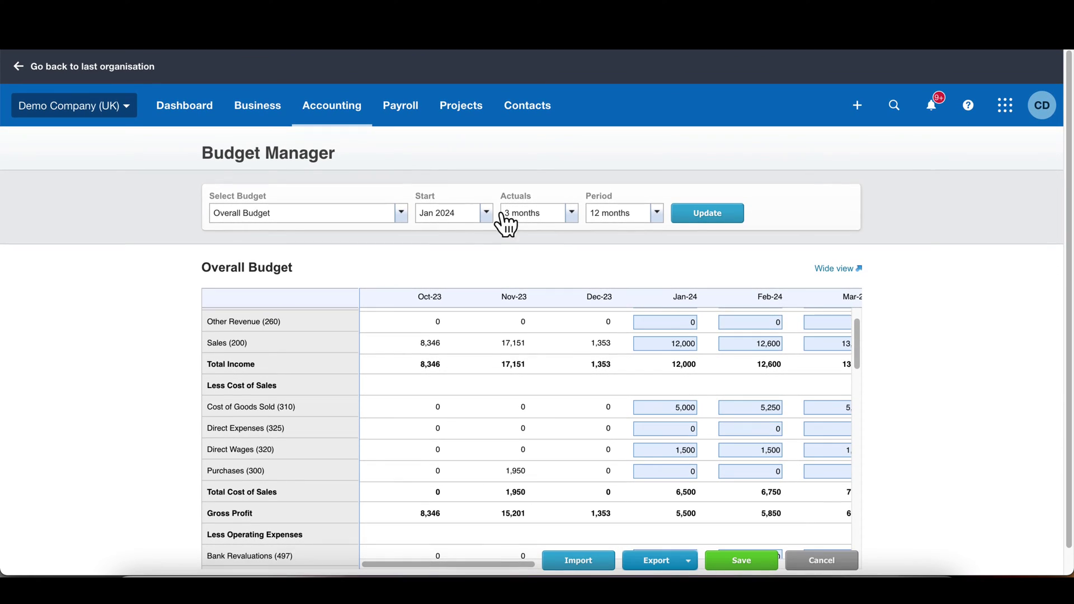
Step: Find the Budget Summary report among the accounting reports by searching for "budget summ" and open it
{"action": "left_click", "coordinate": [339, 115]}
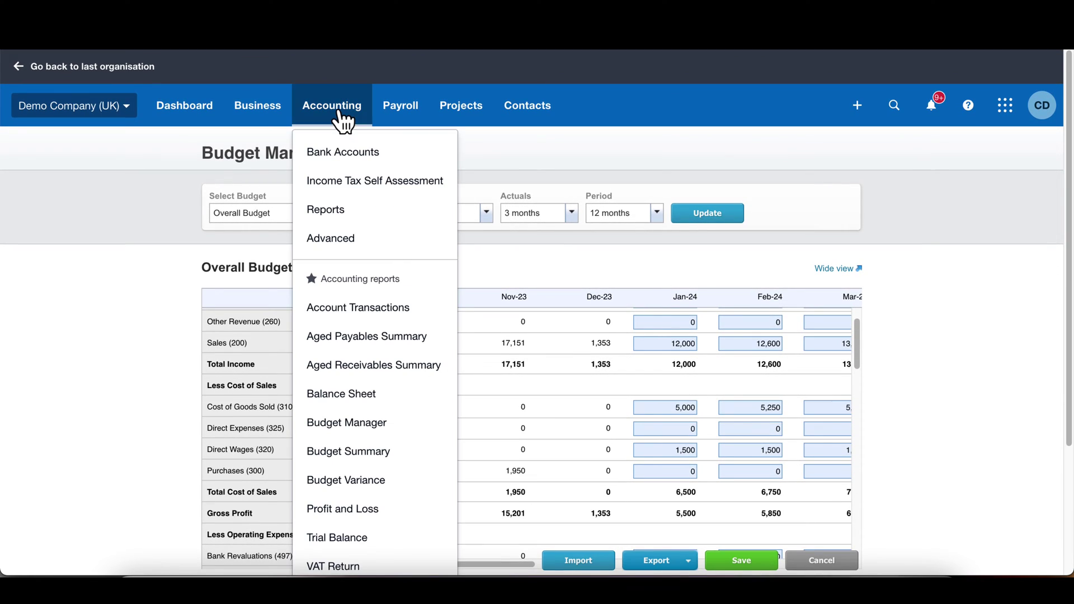
{"action": "left_click", "coordinate": [318, 207]}
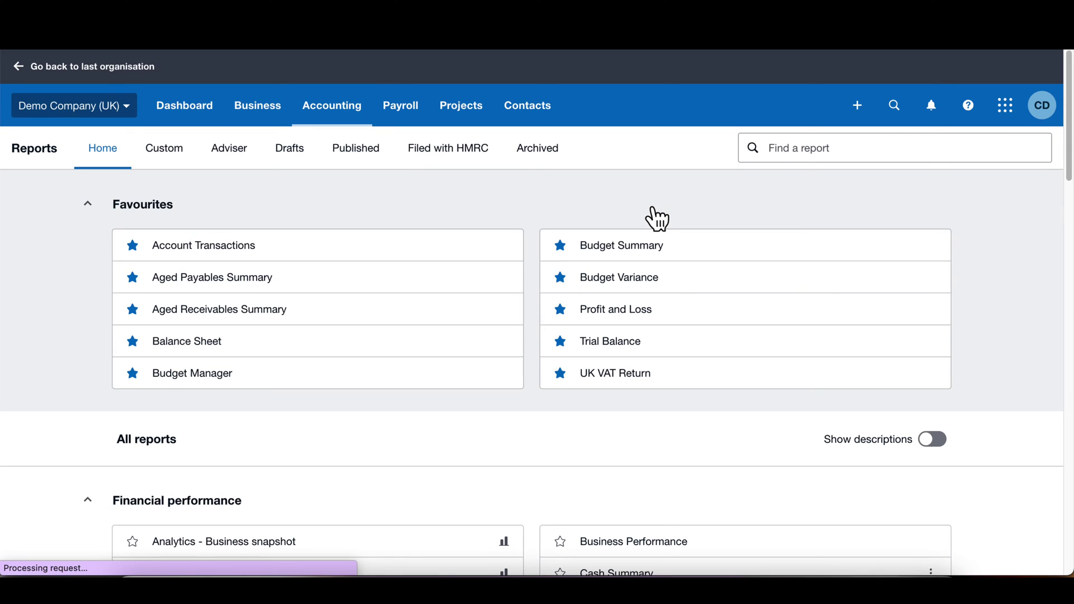
{"action": "left_click", "coordinate": [815, 146]}
{"action": "type", "text": "budget summ"}
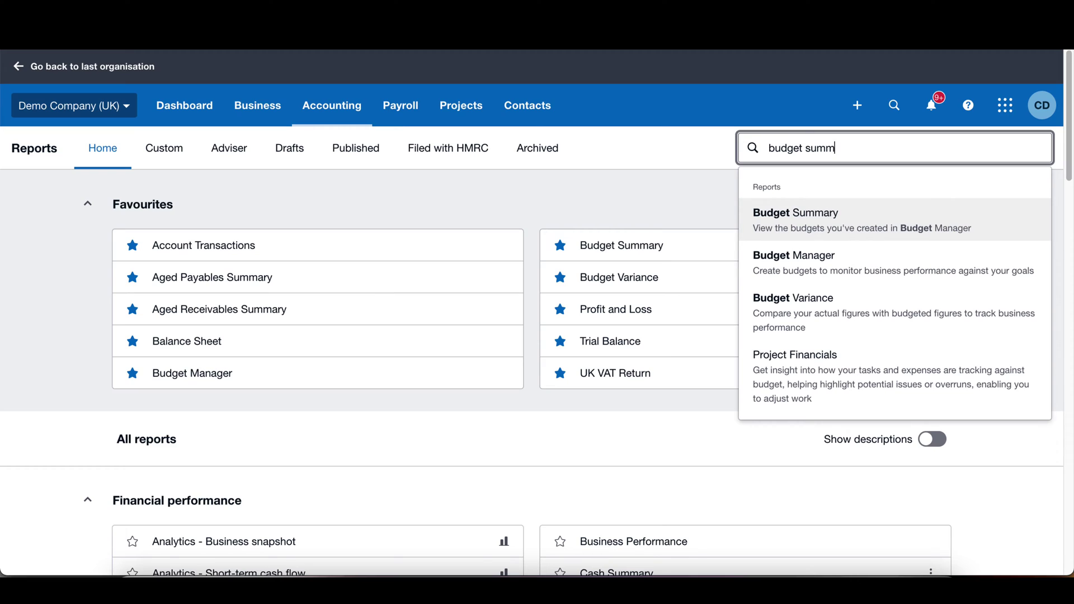
{"action": "left_click", "coordinate": [832, 227]}
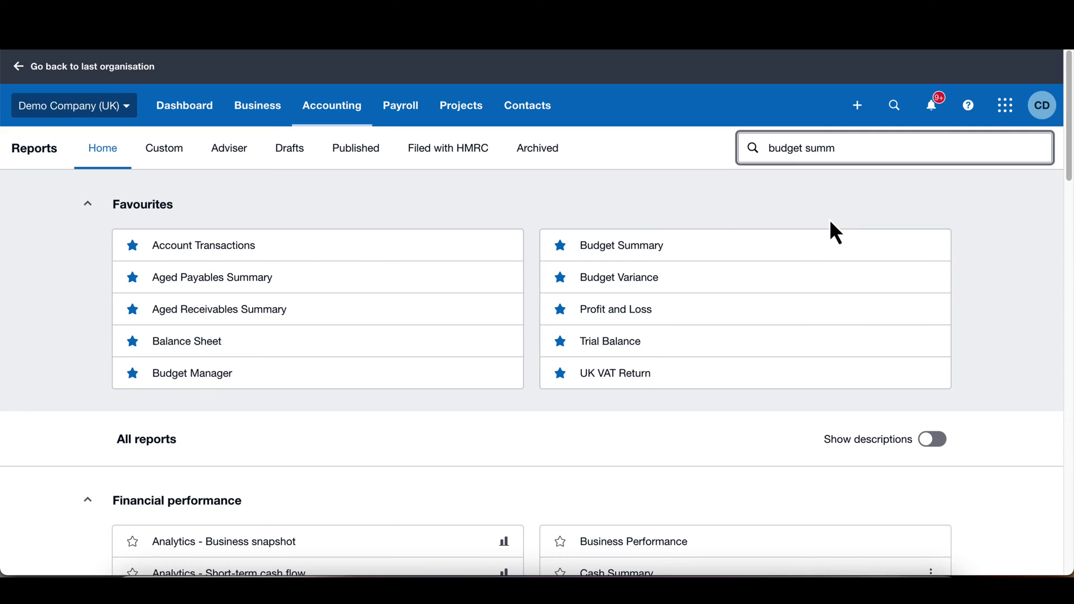
{"action": "left_click", "coordinate": [809, 243]}
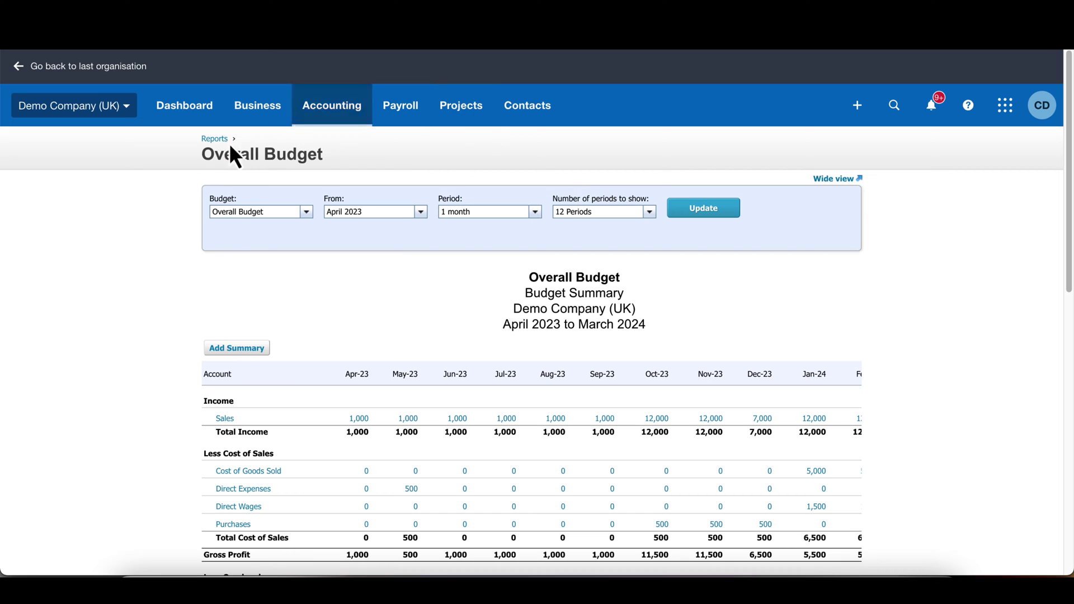
Step: Add a summary reading "12 month forecast" to the Budget Summary report and save it
{"action": "scroll", "coordinate": [28, 403], "scroll_direction": "down", "scroll_amount": 1}
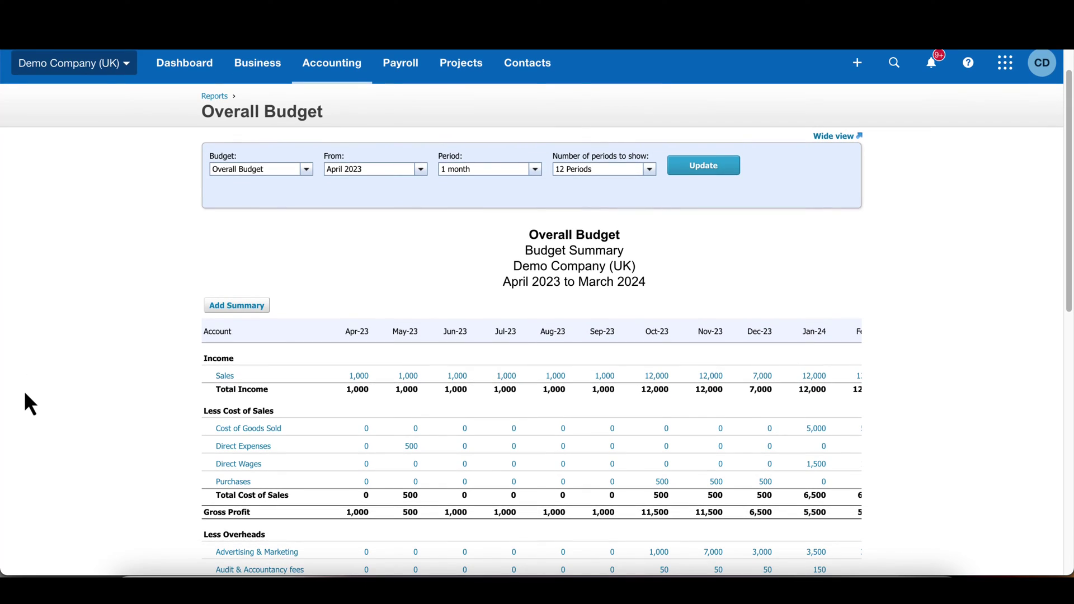
{"action": "left_click", "coordinate": [251, 307]}
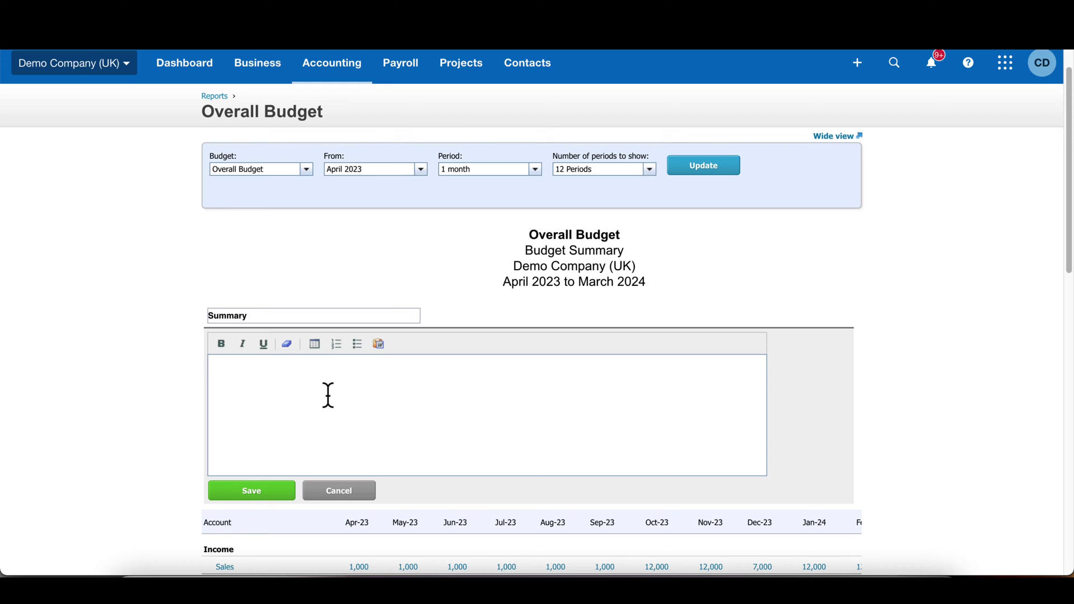
{"action": "type", "text": "12 month forecast"}
{"action": "left_click", "coordinate": [268, 493]}
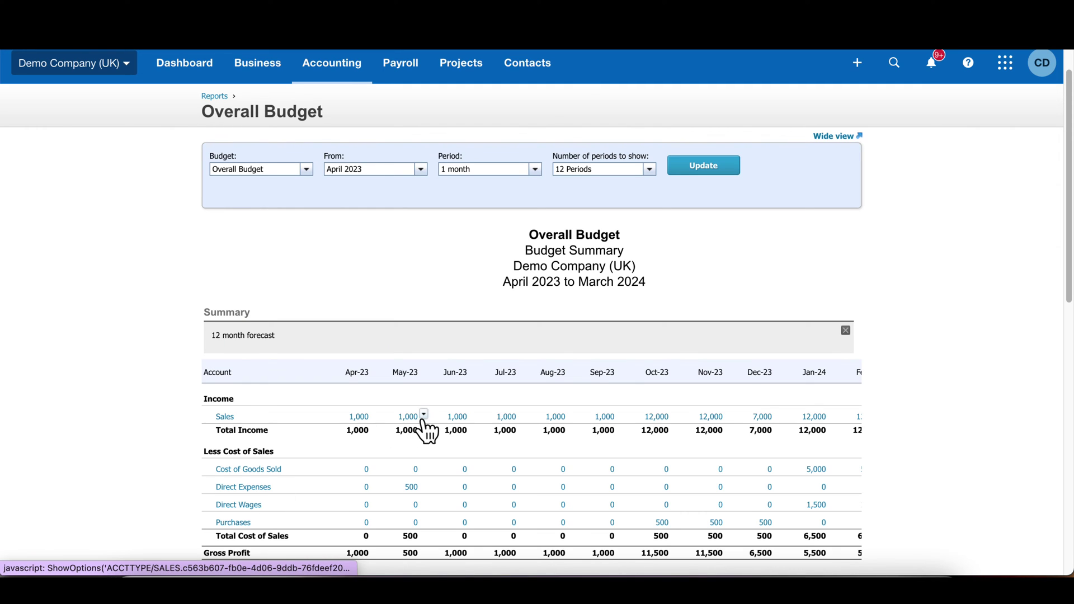
Step: Set the report's start month to December 2023
{"action": "scroll", "coordinate": [95, 394], "scroll_direction": "down", "scroll_amount": 2}
{"action": "scroll", "coordinate": [95, 395], "scroll_direction": "down", "scroll_amount": 1}
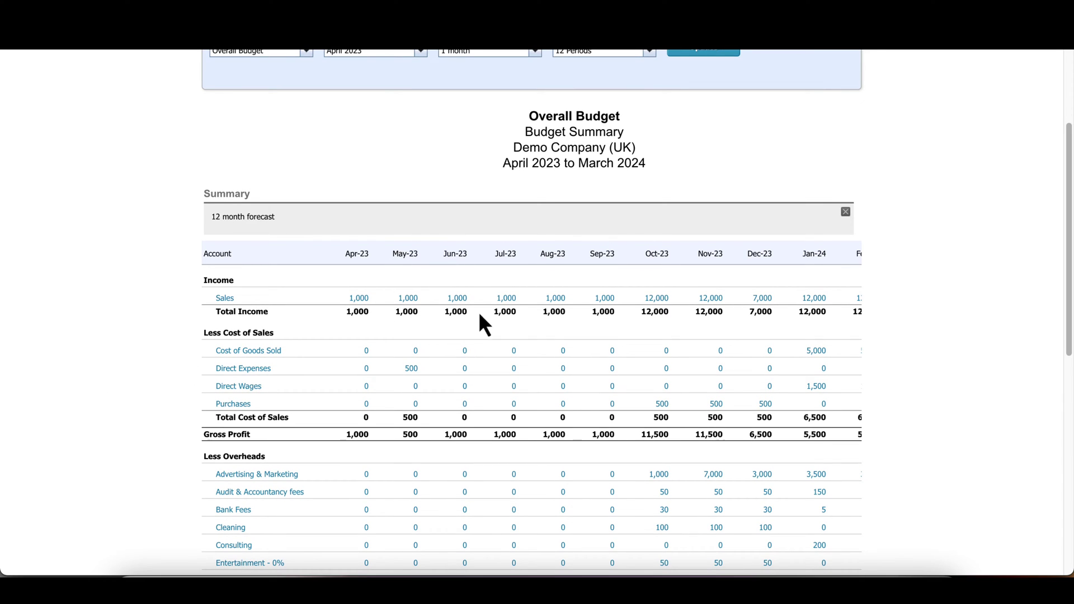
{"action": "scroll", "coordinate": [481, 314], "scroll_direction": "up", "scroll_amount": 3}
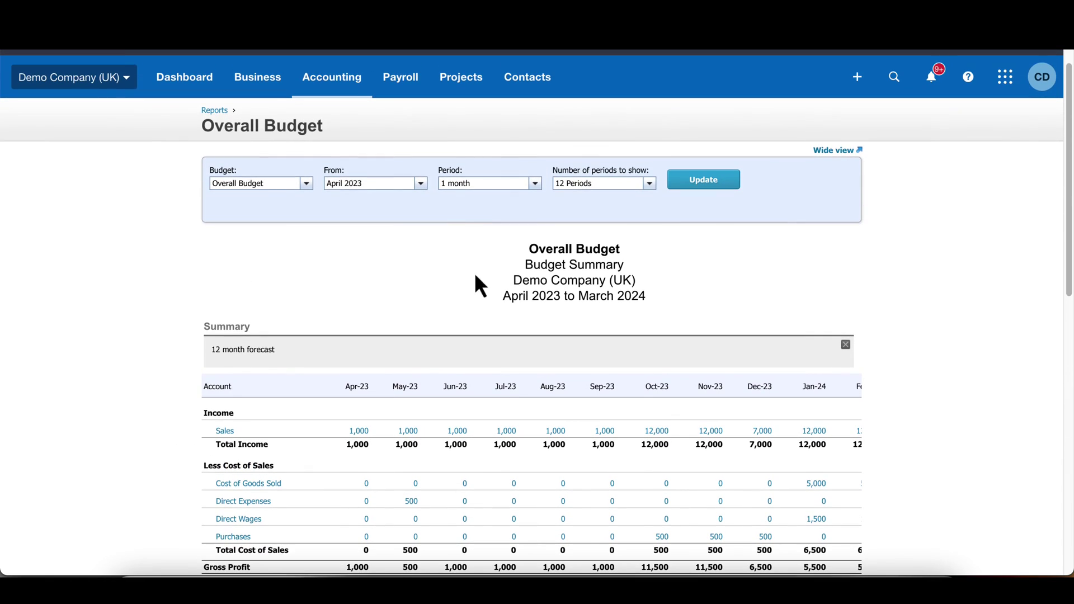
{"action": "left_click", "coordinate": [421, 185]}
{"action": "scroll", "coordinate": [411, 288], "scroll_direction": "down", "scroll_amount": 1}
{"action": "scroll", "coordinate": [411, 288], "scroll_direction": "down", "scroll_amount": 5}
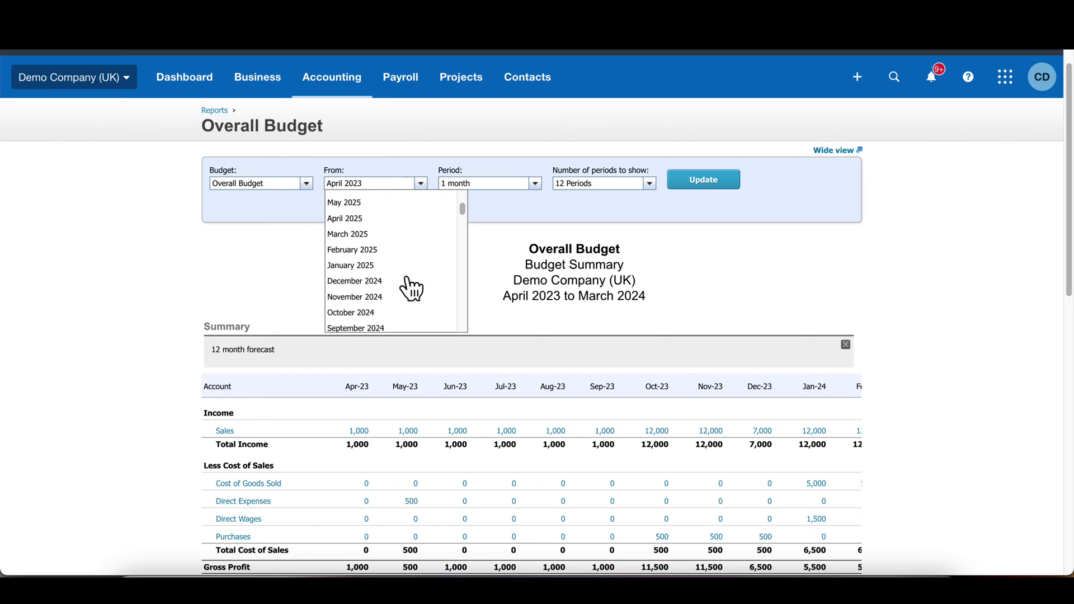
{"action": "scroll", "coordinate": [411, 288], "scroll_direction": "down", "scroll_amount": 2}
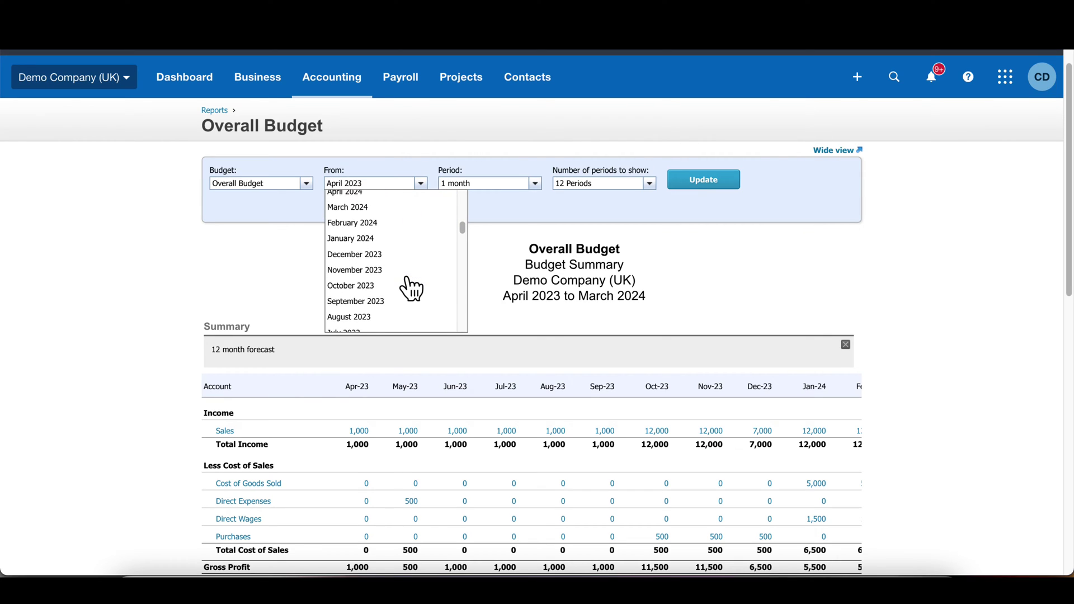
{"action": "left_click", "coordinate": [373, 253]}
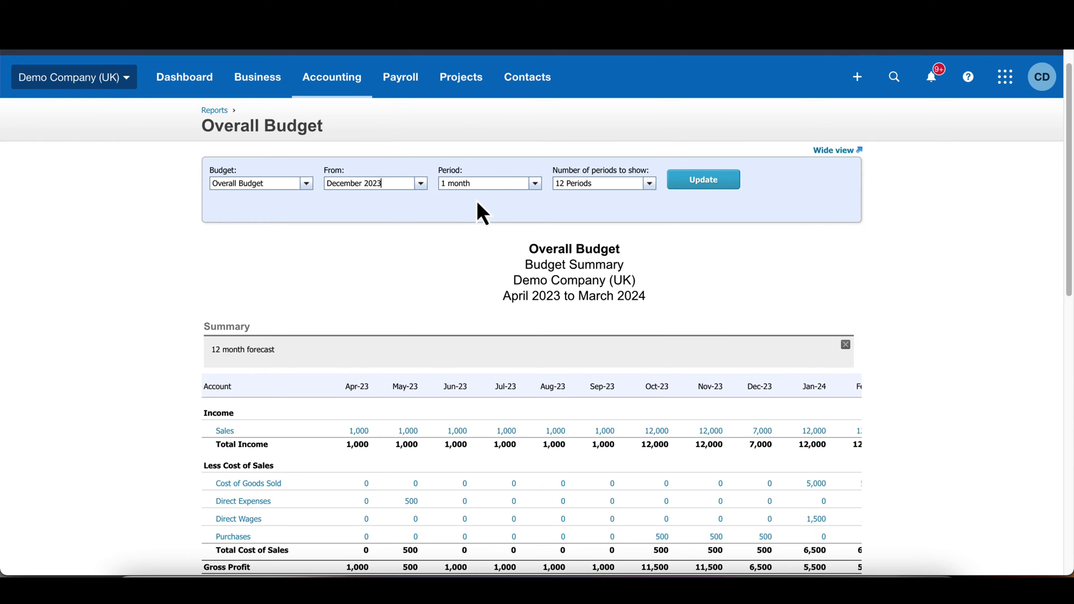
Step: Keep Overall Budget as the budget with 12 periods to show, and update the report
{"action": "left_click", "coordinate": [306, 184]}
{"action": "left_click", "coordinate": [291, 203]}
{"action": "left_click", "coordinate": [650, 186]}
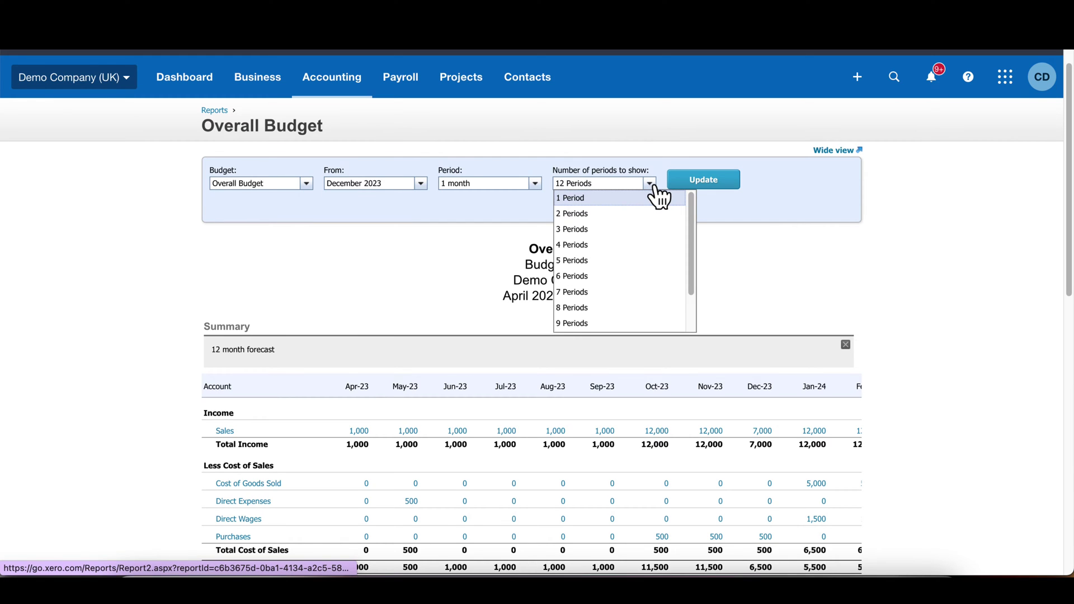
{"action": "scroll", "coordinate": [643, 238], "scroll_direction": "down", "scroll_amount": 1}
{"action": "scroll", "coordinate": [632, 235], "scroll_direction": "up", "scroll_amount": 1}
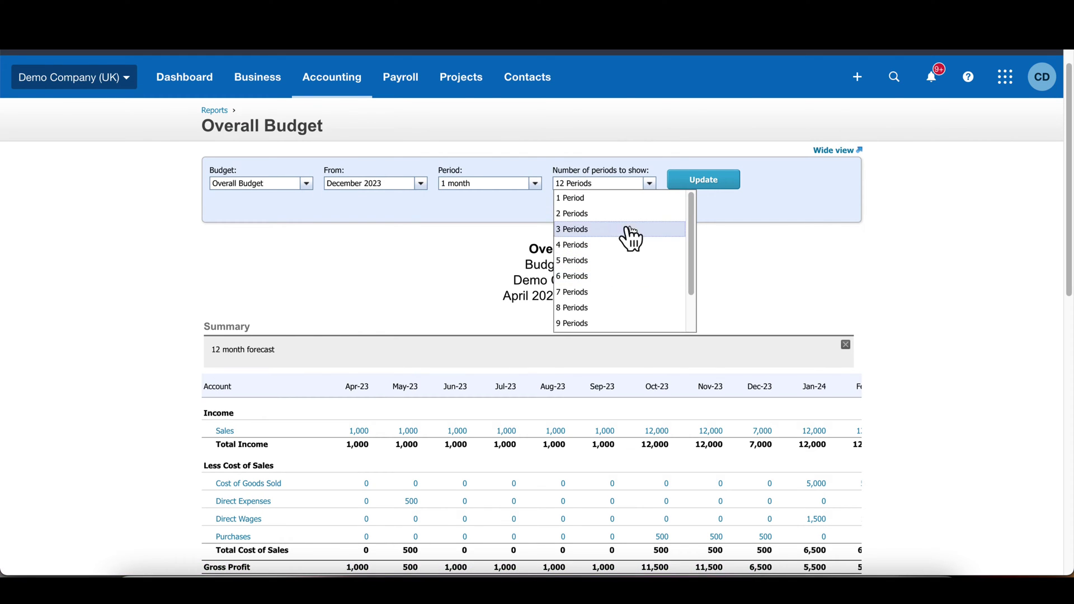
{"action": "scroll", "coordinate": [627, 313], "scroll_direction": "down", "scroll_amount": 2}
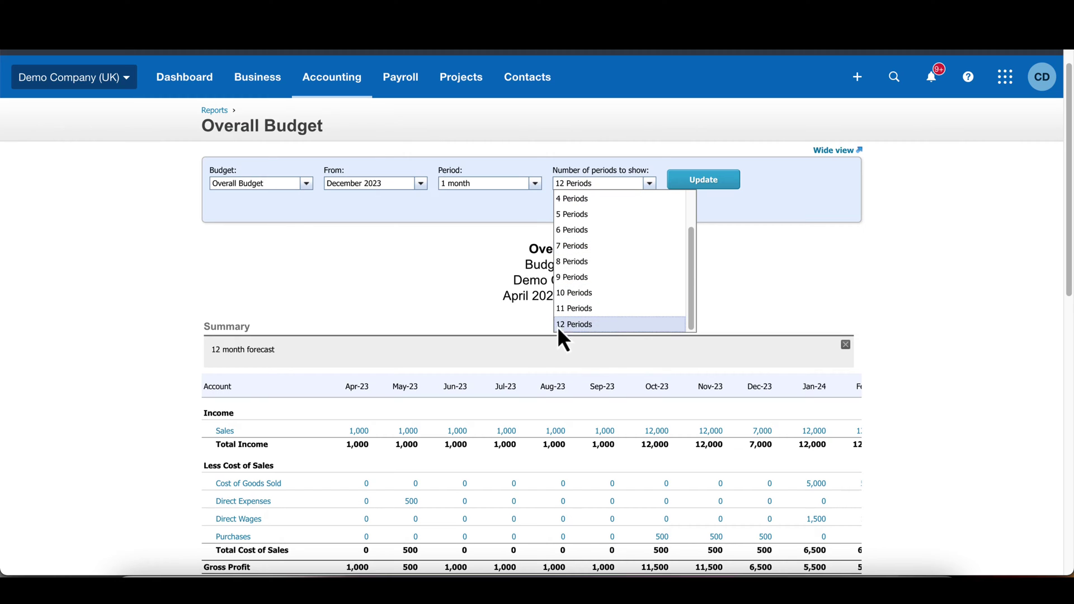
{"action": "left_click", "coordinate": [380, 263]}
{"action": "left_click", "coordinate": [709, 184]}
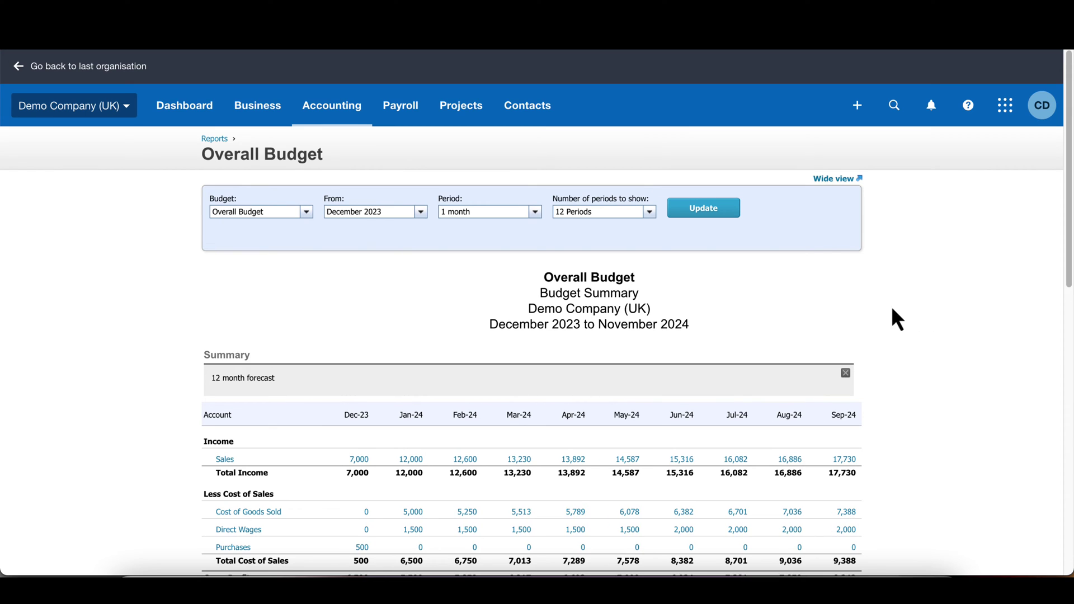
Step: Set the report's start month to January 2024 and update the report
{"action": "scroll", "coordinate": [690, 306], "scroll_direction": "down", "scroll_amount": 5}
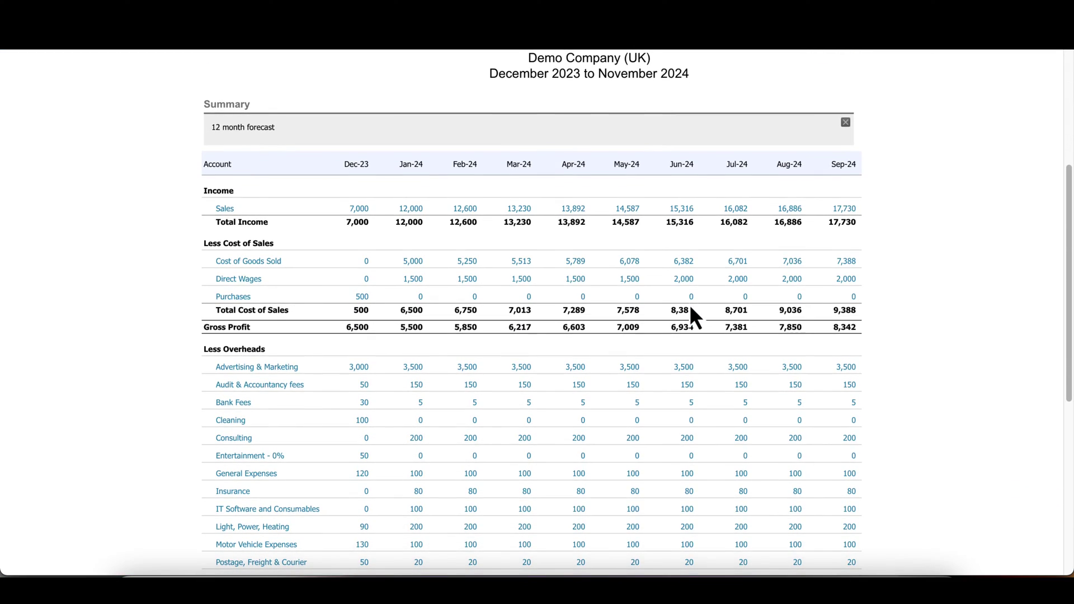
{"action": "scroll", "coordinate": [442, 328], "scroll_direction": "up", "scroll_amount": 4}
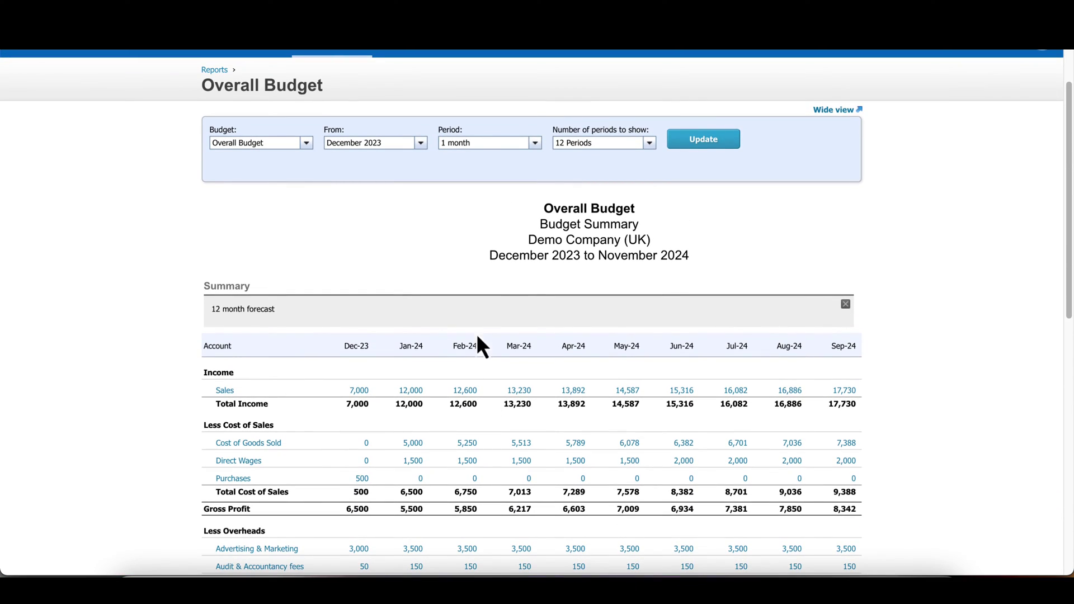
{"action": "left_click", "coordinate": [421, 143]}
{"action": "scroll", "coordinate": [403, 232], "scroll_direction": "down", "scroll_amount": 5}
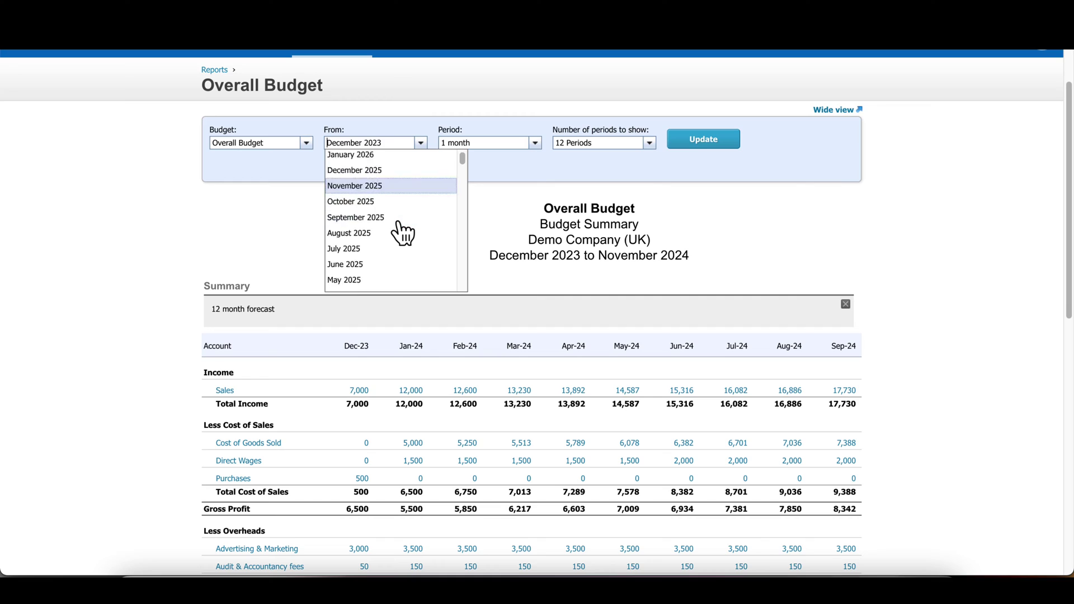
{"action": "scroll", "coordinate": [398, 225], "scroll_direction": "down", "scroll_amount": 2}
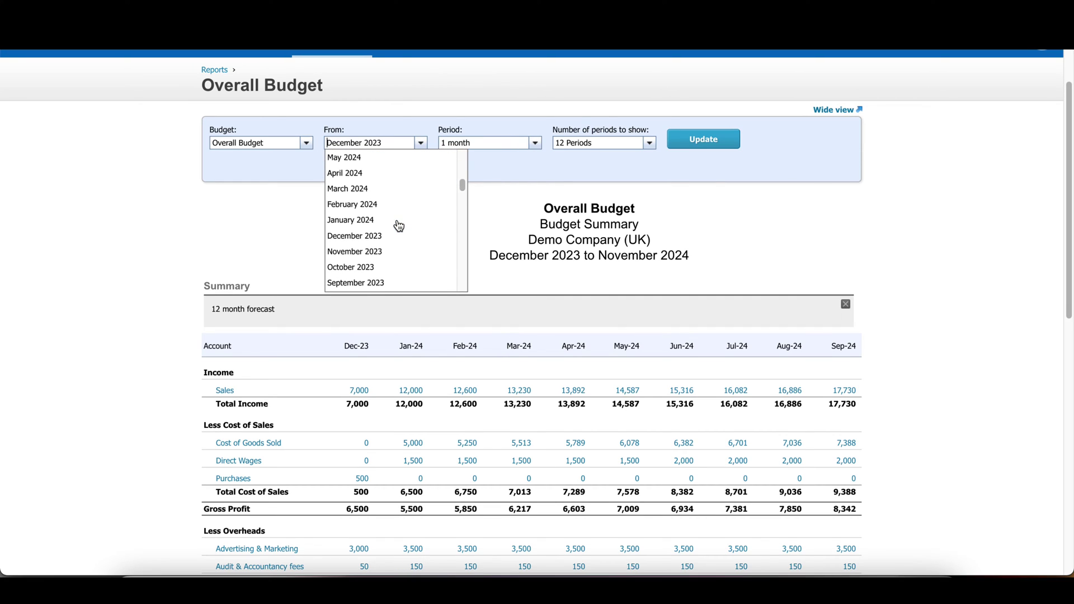
{"action": "left_click", "coordinate": [369, 219]}
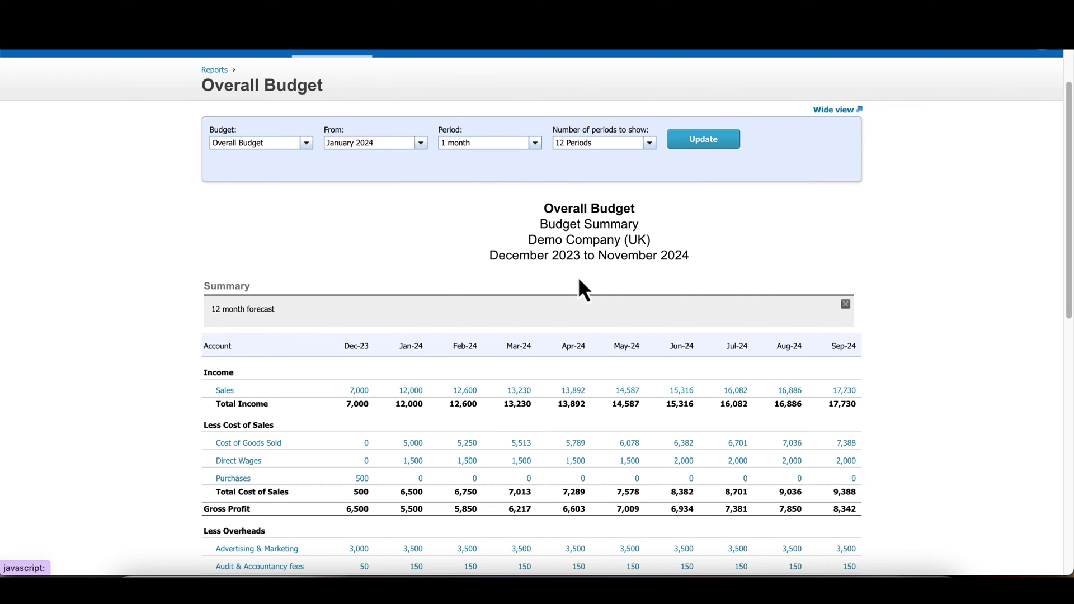
Step: Review income, cost of sales, overheads and net profit month by month from January to December 2024
{"action": "scroll", "coordinate": [453, 241], "scroll_direction": "down", "scroll_amount": 2}
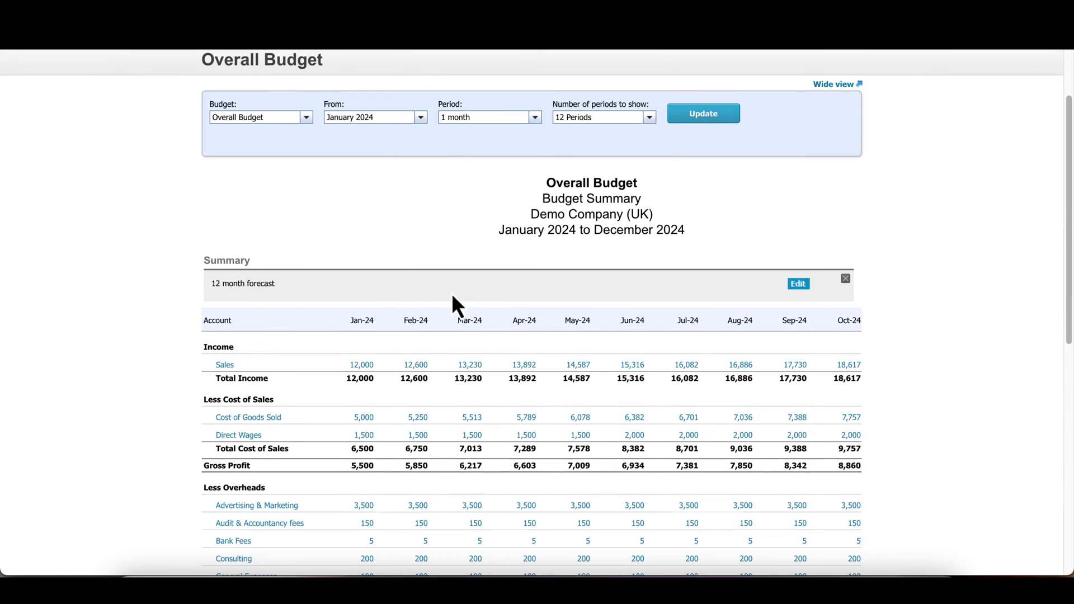
{"action": "scroll", "coordinate": [447, 441], "scroll_direction": "right", "scroll_amount": 3}
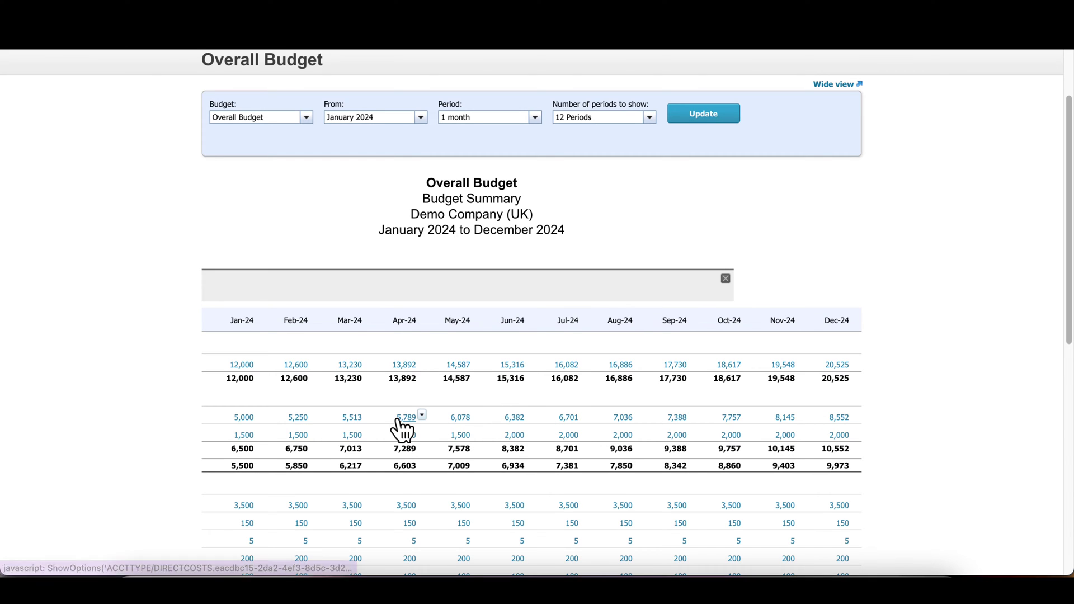
{"action": "scroll", "coordinate": [401, 427], "scroll_direction": "left", "scroll_amount": 4}
{"action": "scroll", "coordinate": [397, 421], "scroll_direction": "down", "scroll_amount": 3}
{"action": "scroll", "coordinate": [396, 420], "scroll_direction": "down", "scroll_amount": 5}
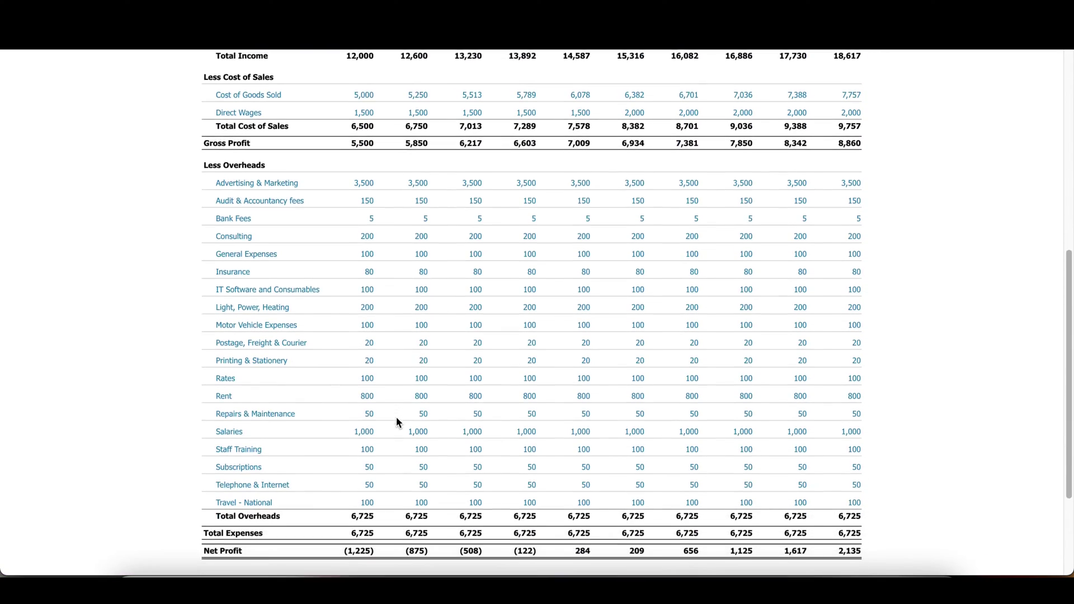
{"action": "scroll", "coordinate": [459, 425], "scroll_direction": "right", "scroll_amount": 2}
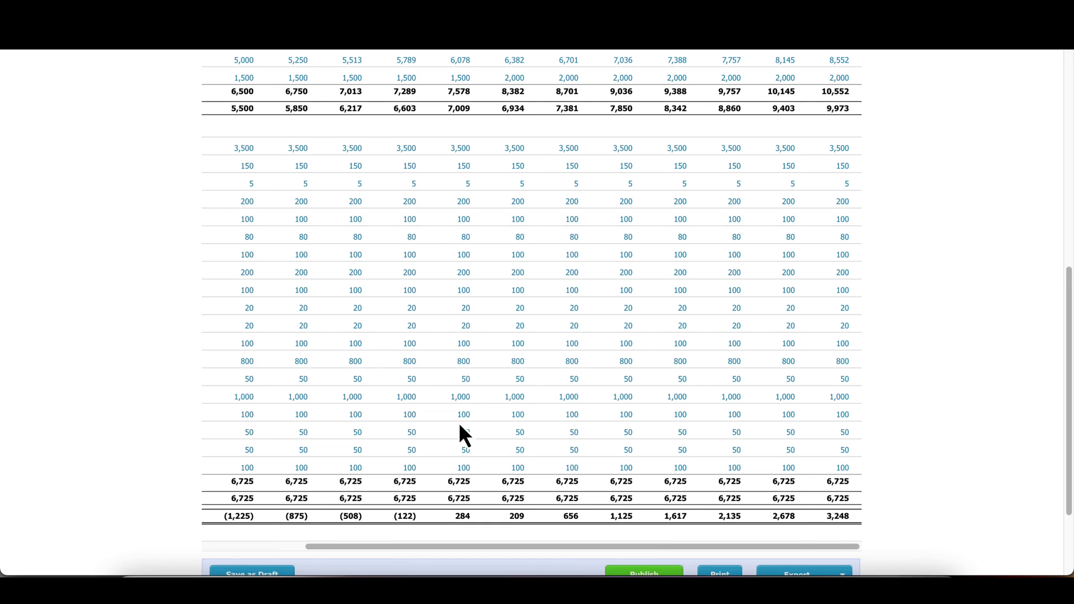
{"action": "scroll", "coordinate": [460, 428], "scroll_direction": "left", "scroll_amount": 3}
{"action": "scroll", "coordinate": [460, 428], "scroll_direction": "up", "scroll_amount": 1}
{"action": "scroll", "coordinate": [460, 428], "scroll_direction": "up", "scroll_amount": 5}
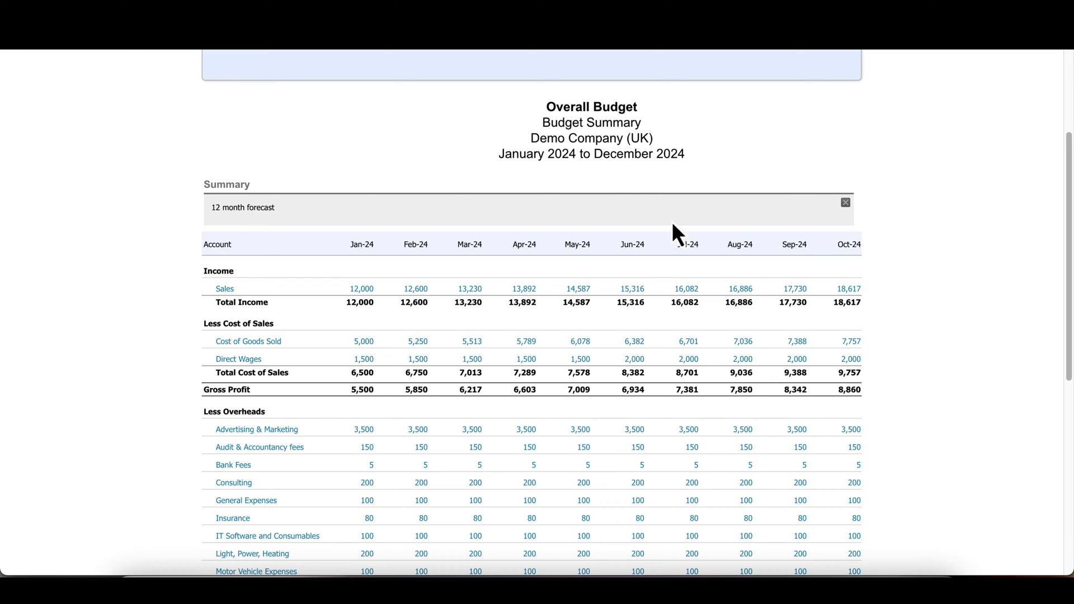
Step: Add a second line, "Scenario Planning!", below the existing summary text of the report and save it
{"action": "left_click", "coordinate": [240, 213]}
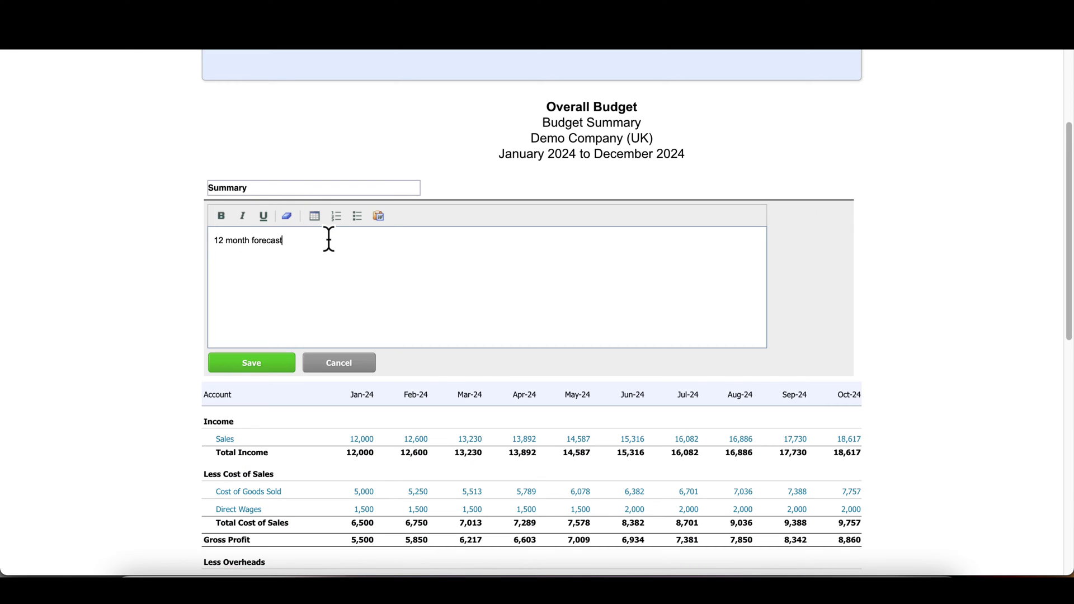
{"action": "key", "text": "Return"}
{"action": "type", "text": "Scenario Planning!"}
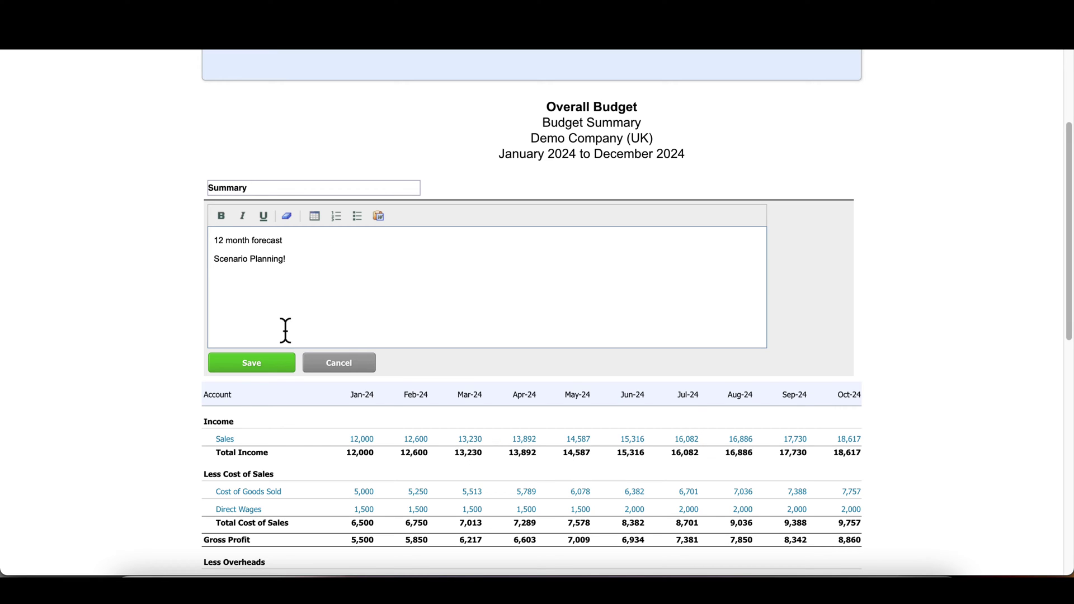
{"action": "left_click", "coordinate": [269, 373]}
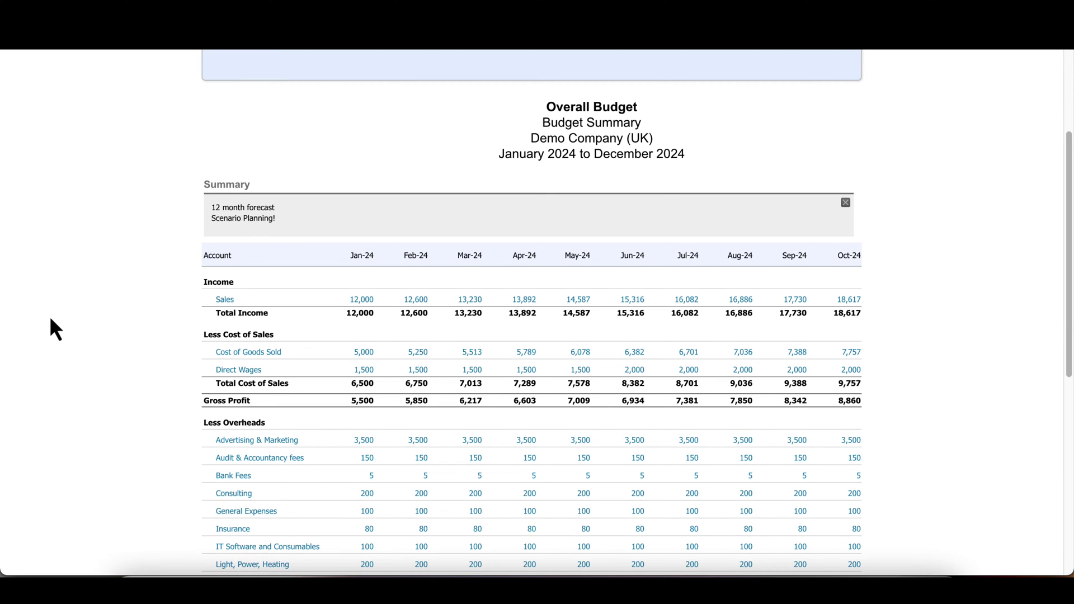